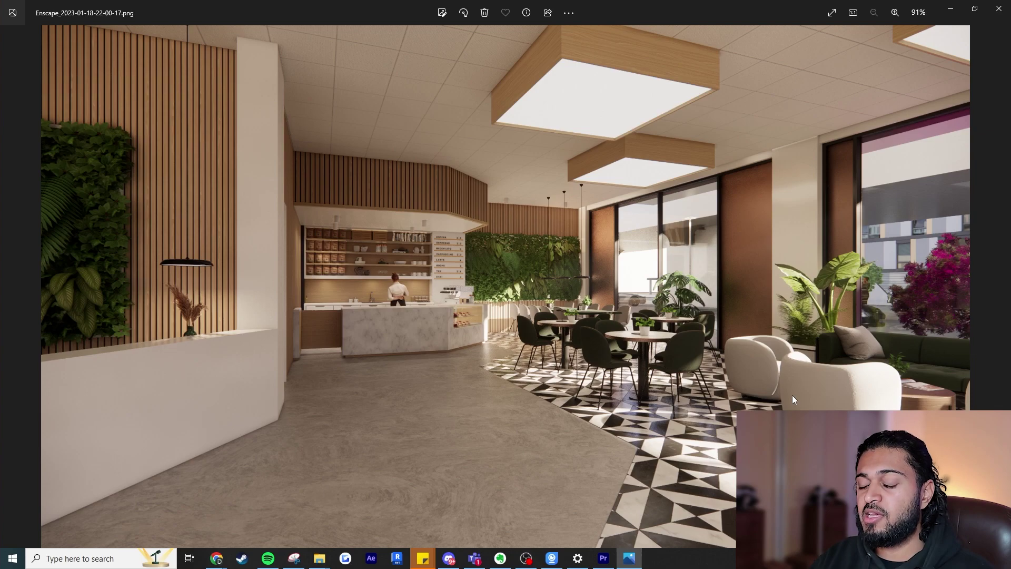
View the depth map that accompanies the café interior render
key("Right")
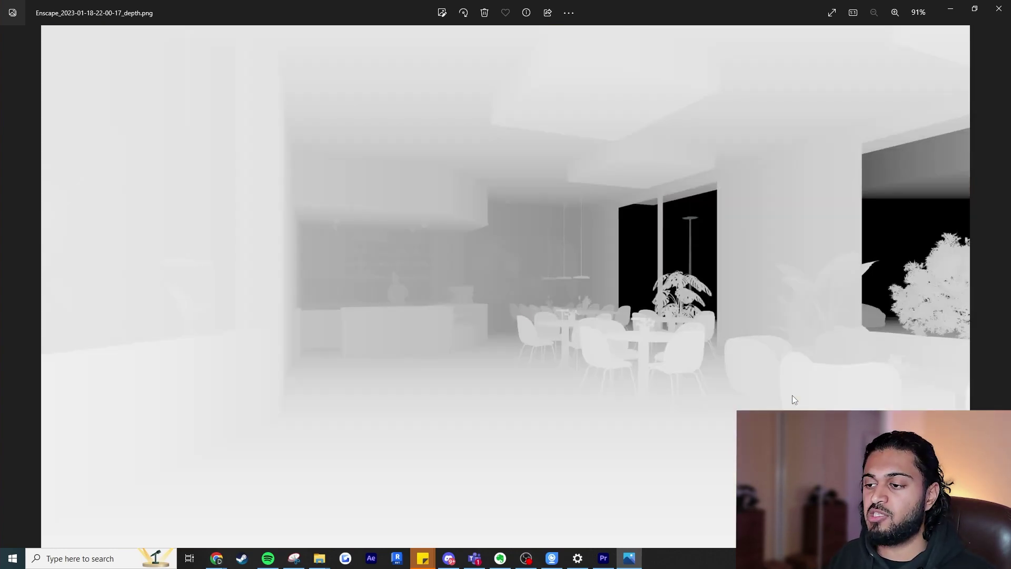
key("Right")
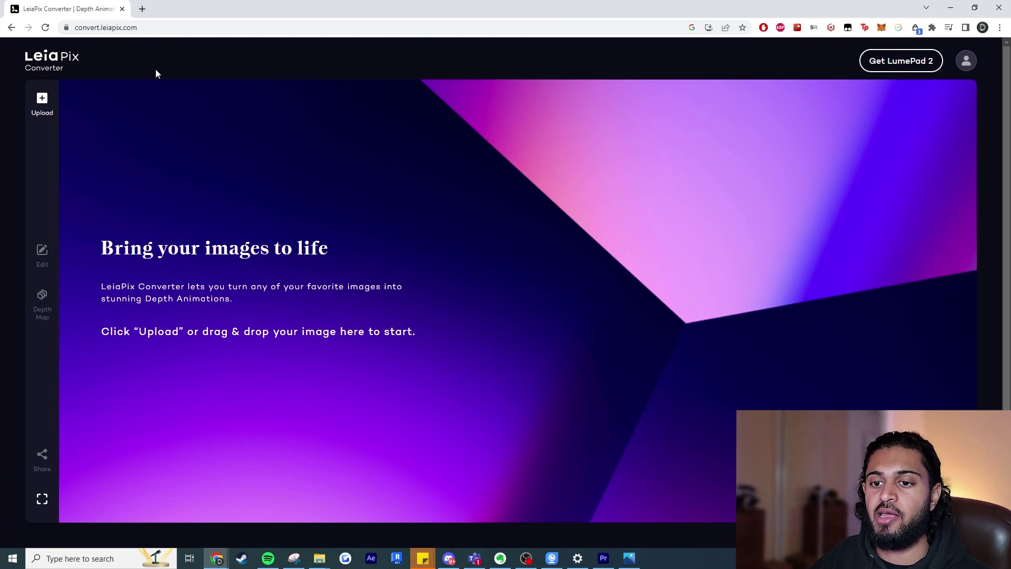
left_click(46, 109)
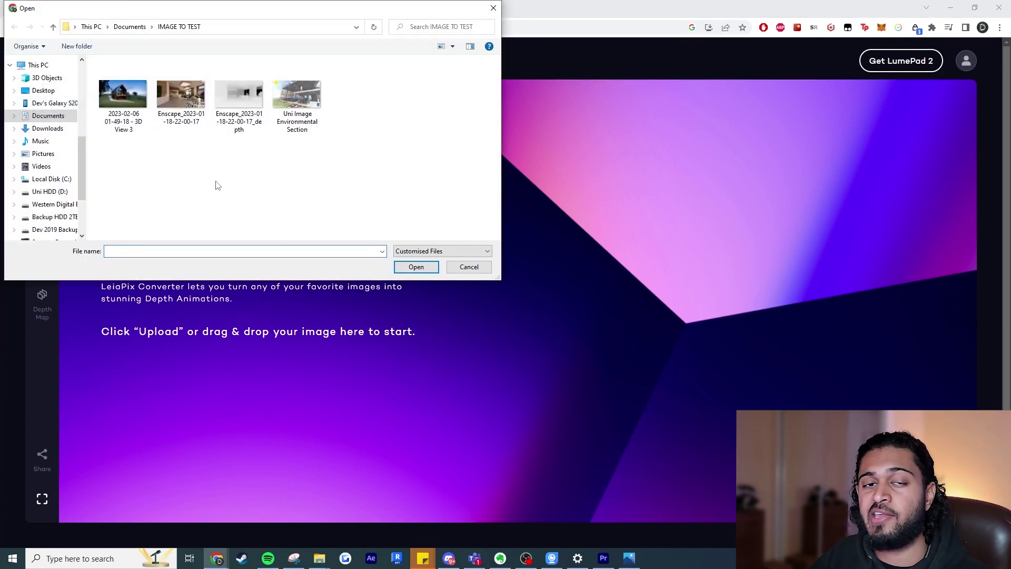
left_click(140, 126)
left_click(272, 196)
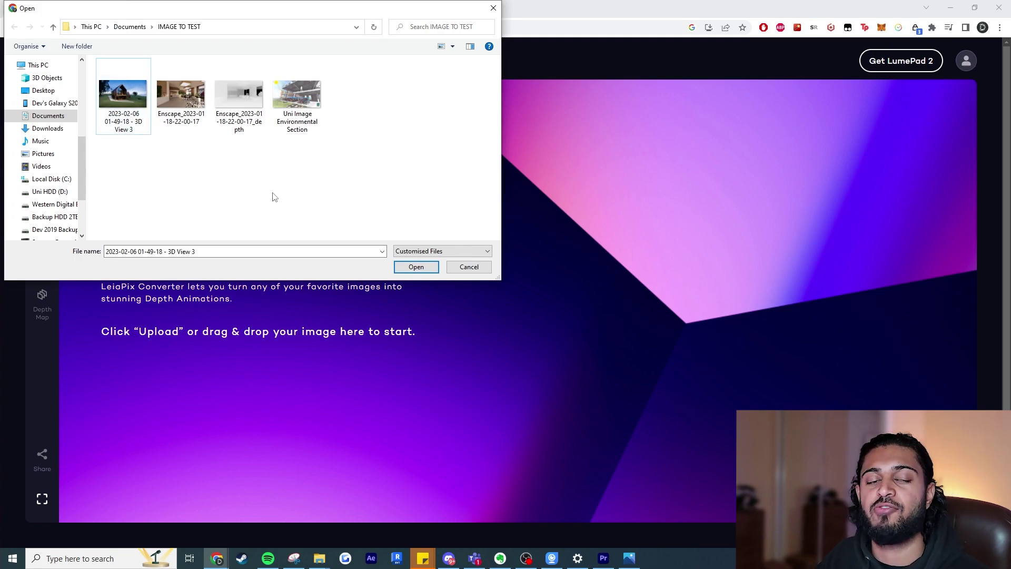
left_click_drag(316, 14, 563, 72)
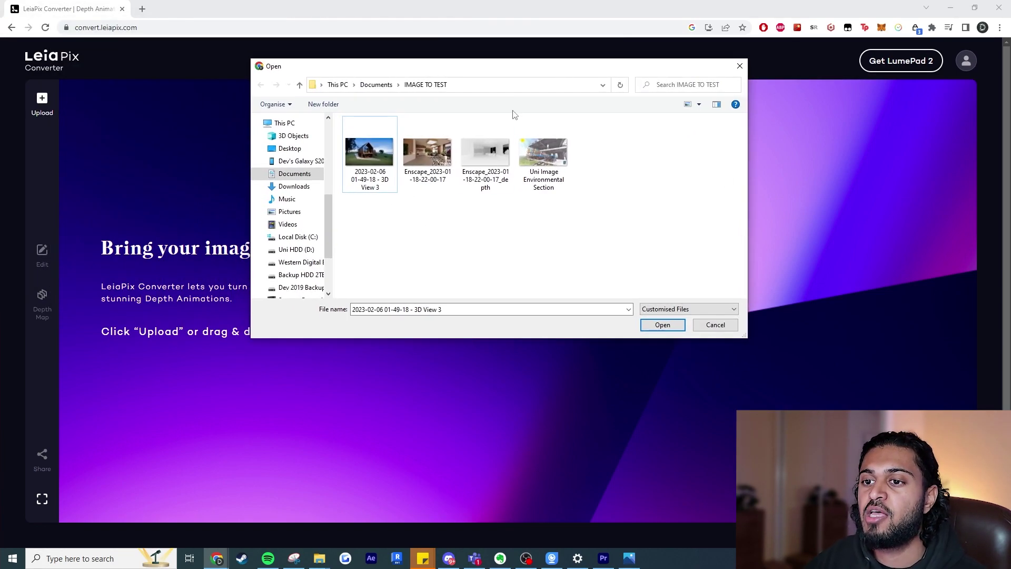
left_click(389, 166)
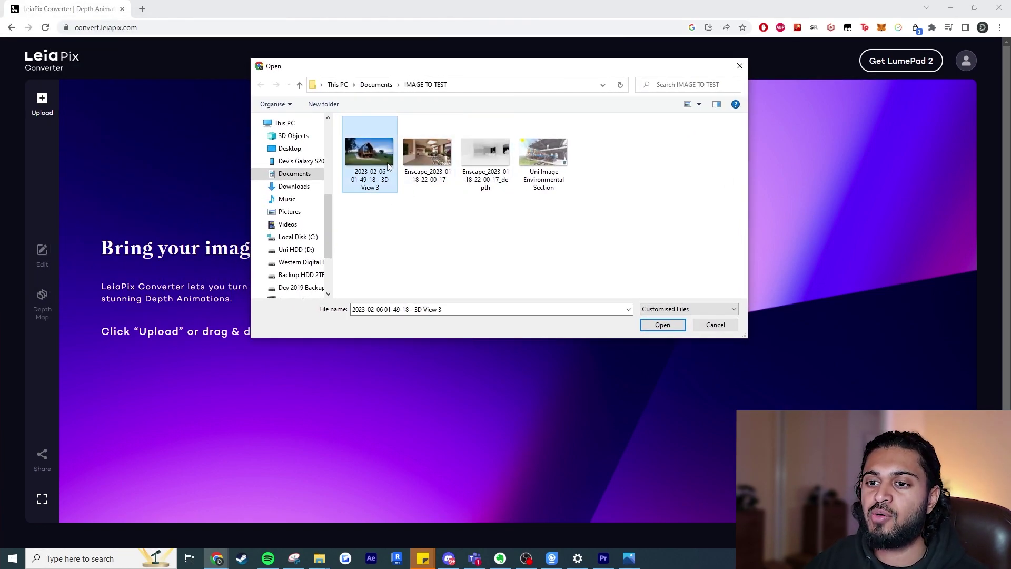
left_click(659, 325)
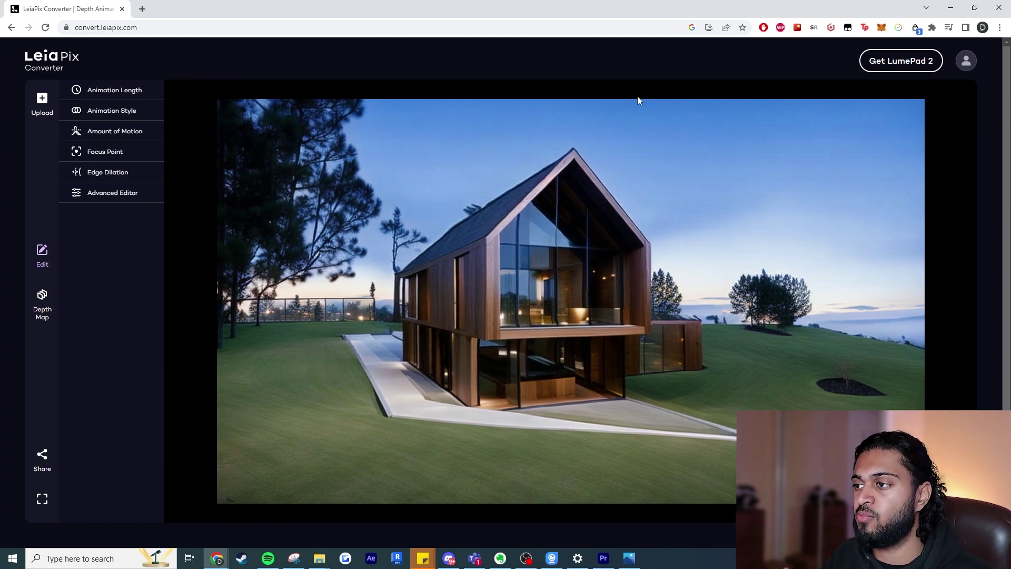
Set the animation length to 3s and the animation style to Vertical
left_click(116, 91)
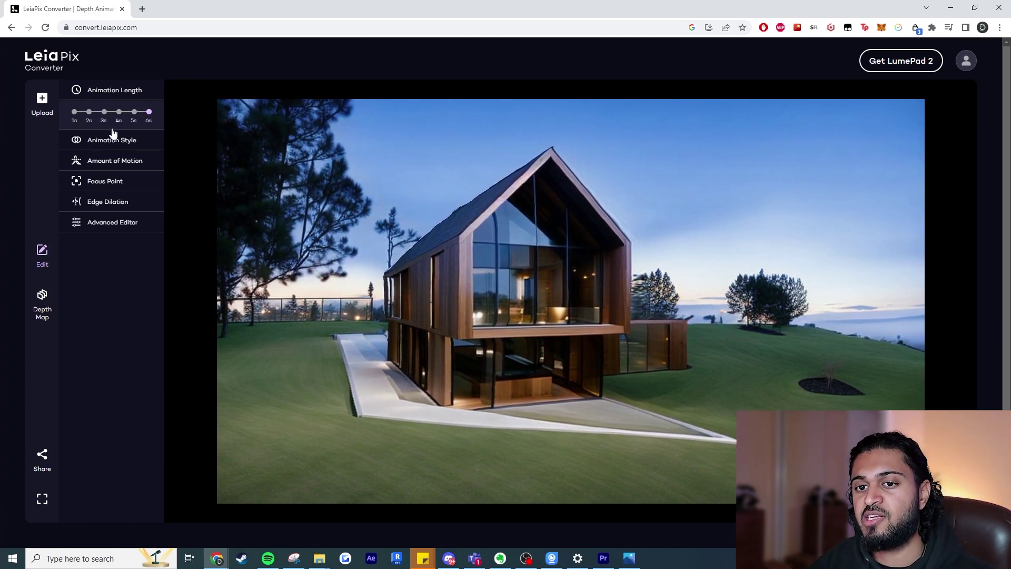
left_click(104, 112)
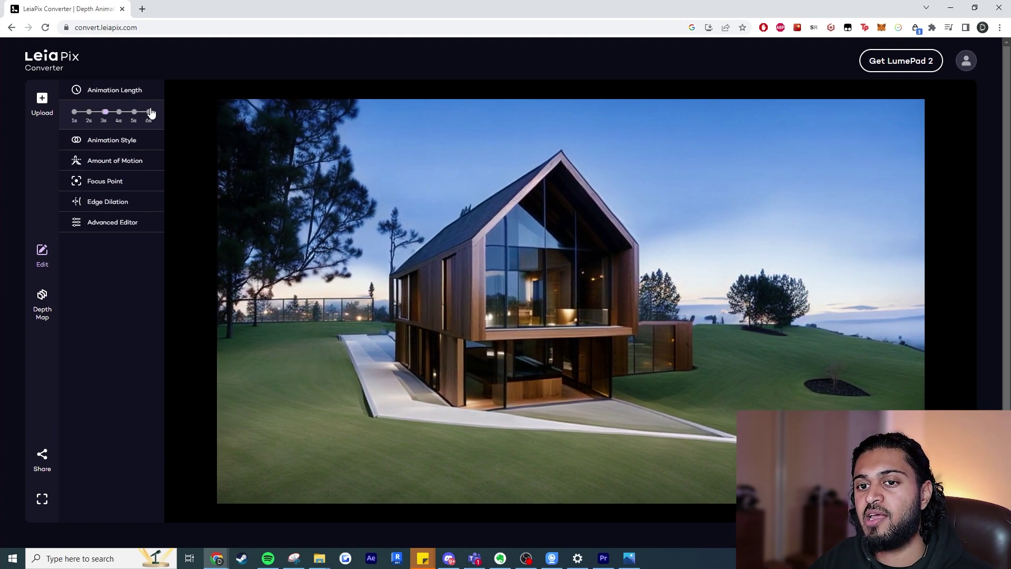
left_click(127, 110)
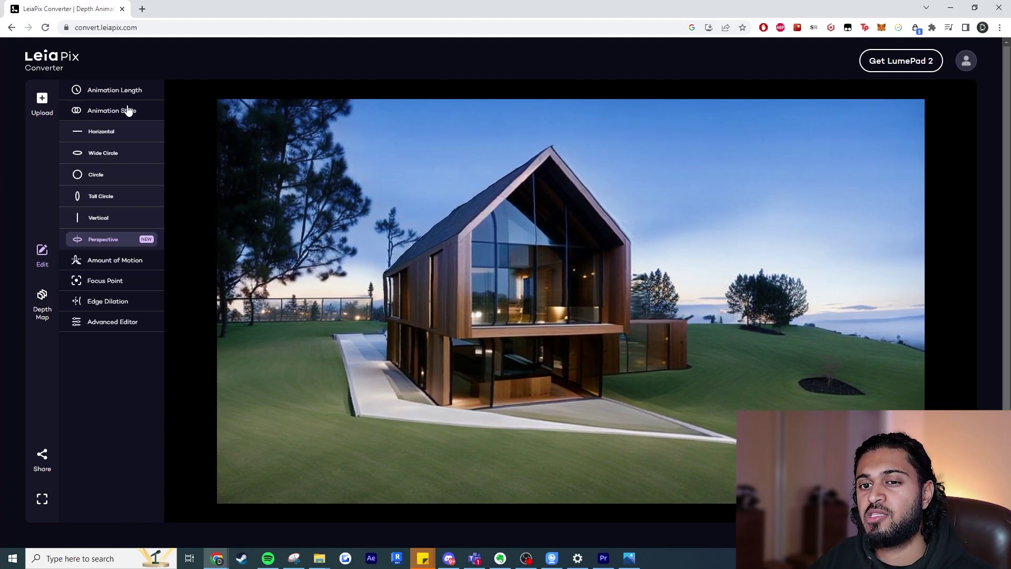
left_click(130, 219)
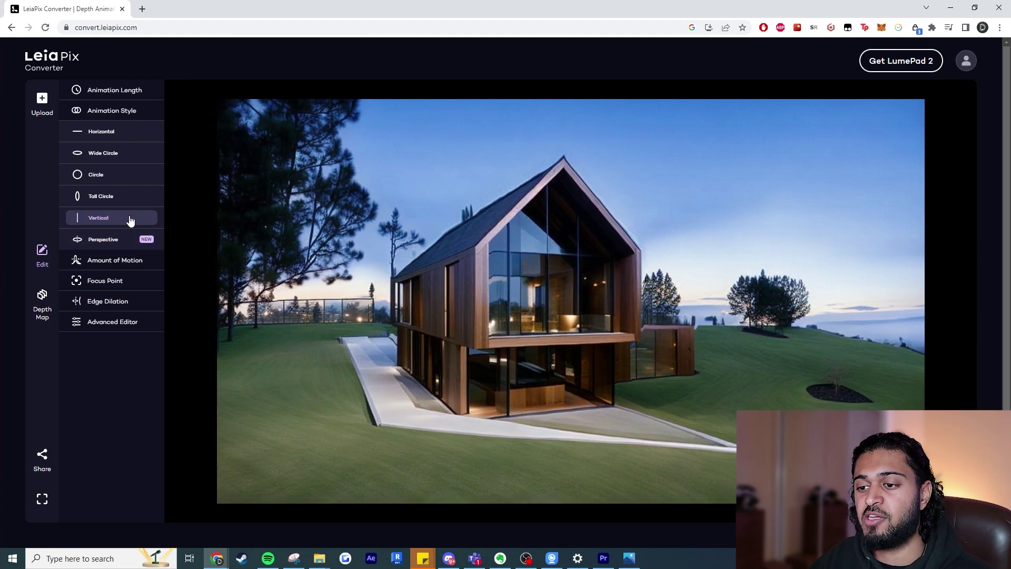
Check the amount of motion and focus point options, and set the edge dilation to 1.5
left_click(118, 111)
double_click(117, 132)
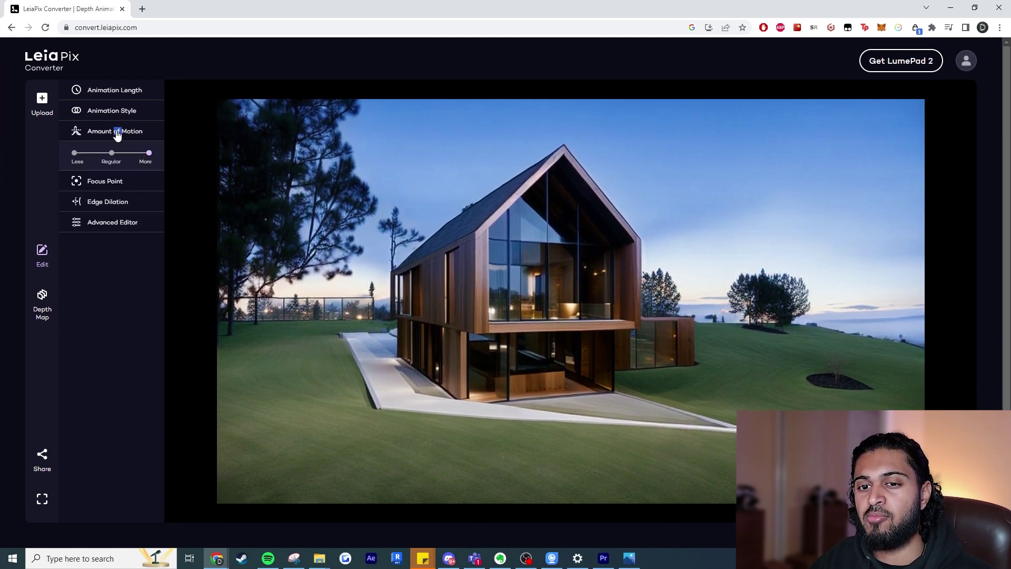
double_click(120, 151)
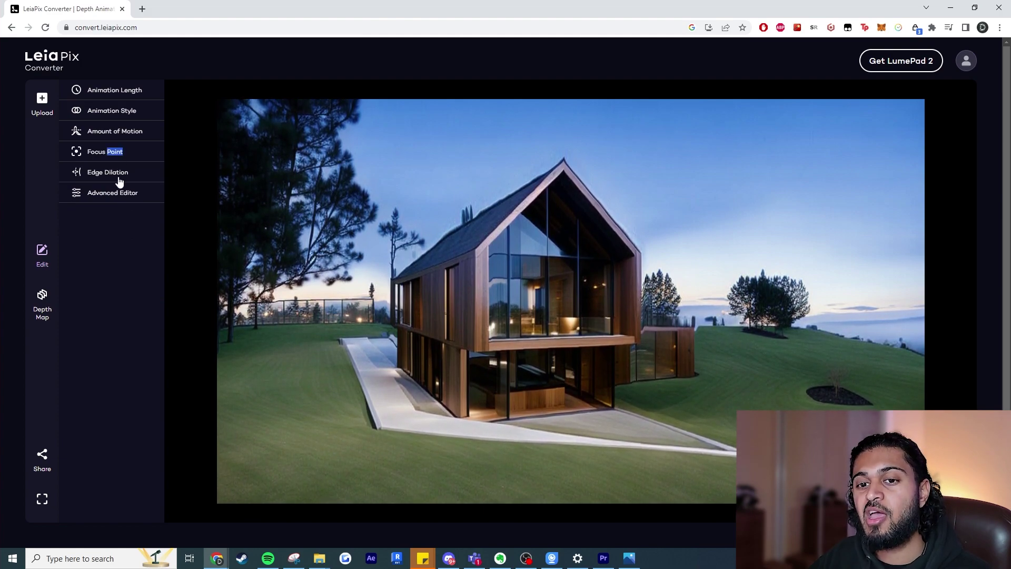
left_click(119, 178)
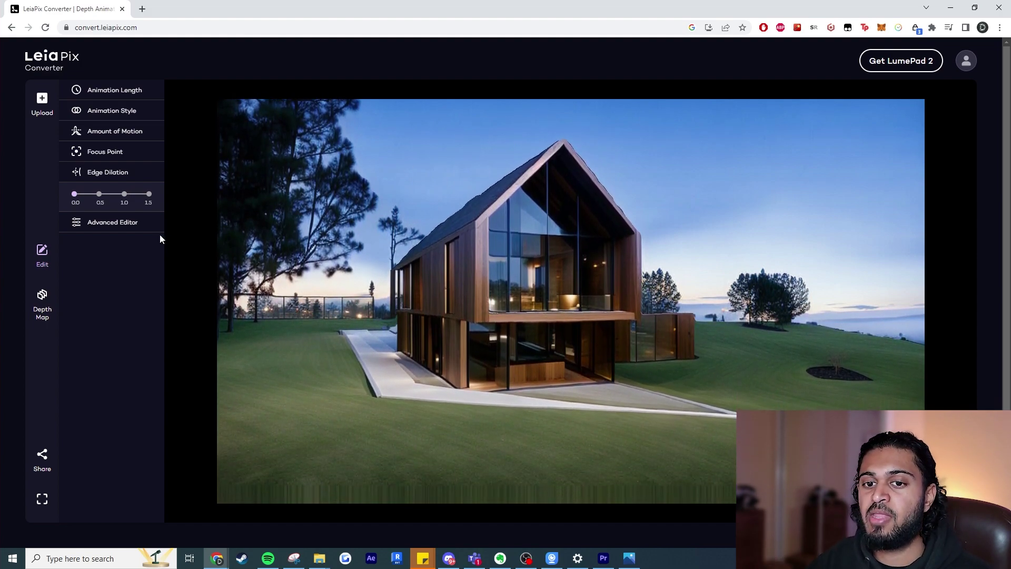
left_click(125, 195)
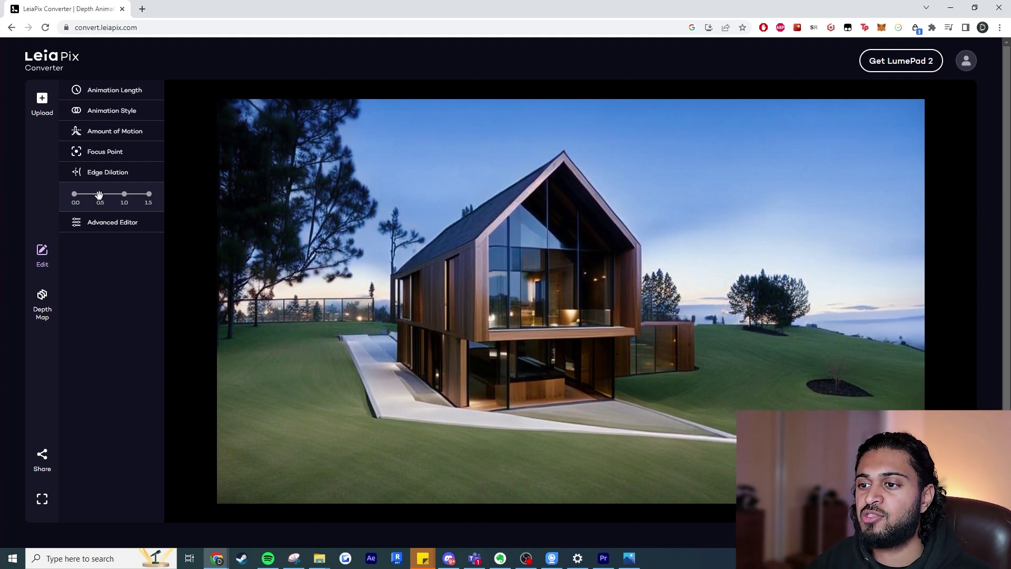
left_click(149, 194)
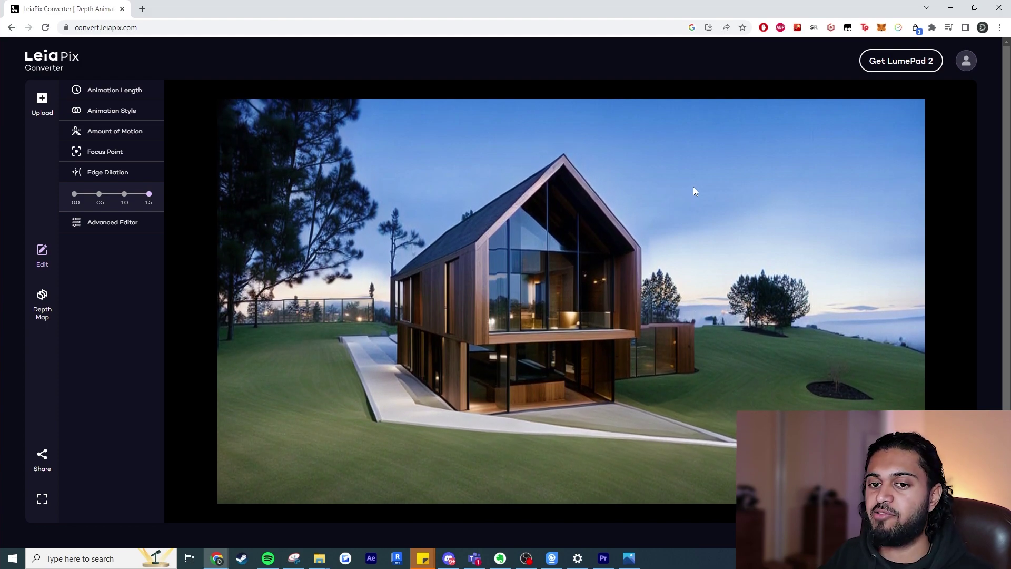
Look over the amplitude and phase settings of the Advanced Editor and return to the main edit options
left_click(112, 221)
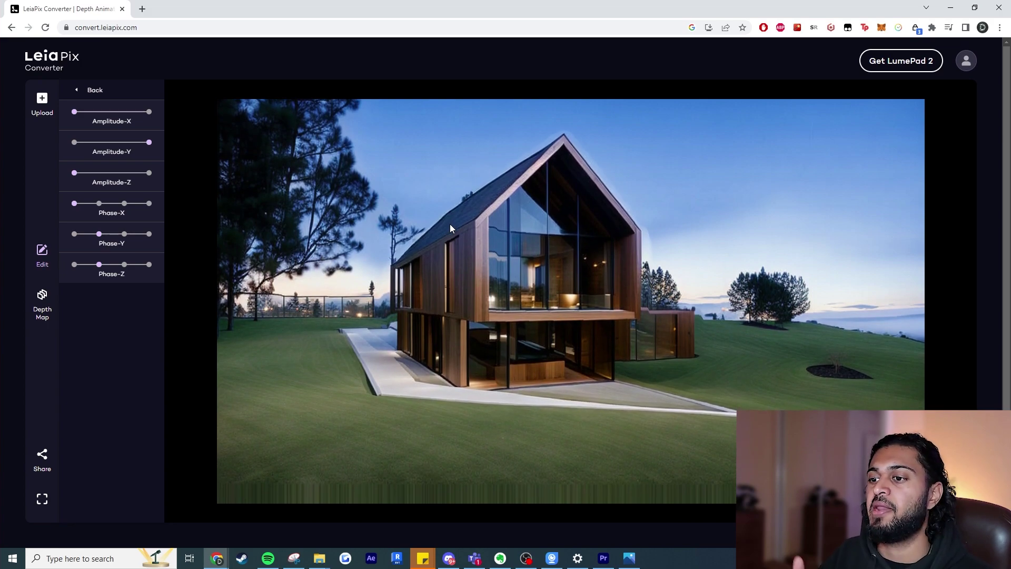
left_click(94, 91)
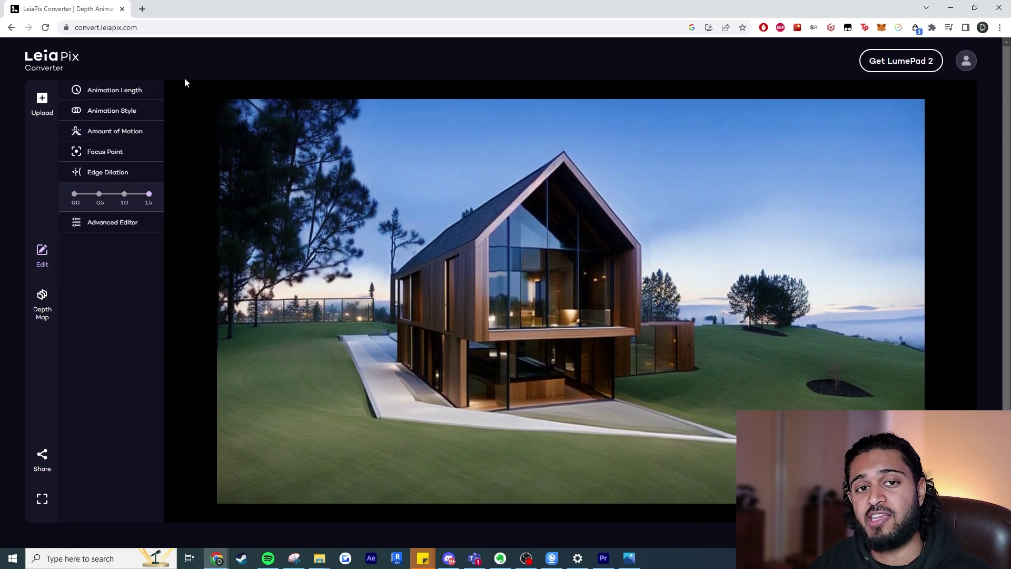
Open the house image's depth map for editing and cycle the preview to show the depth map alone
left_click(42, 303)
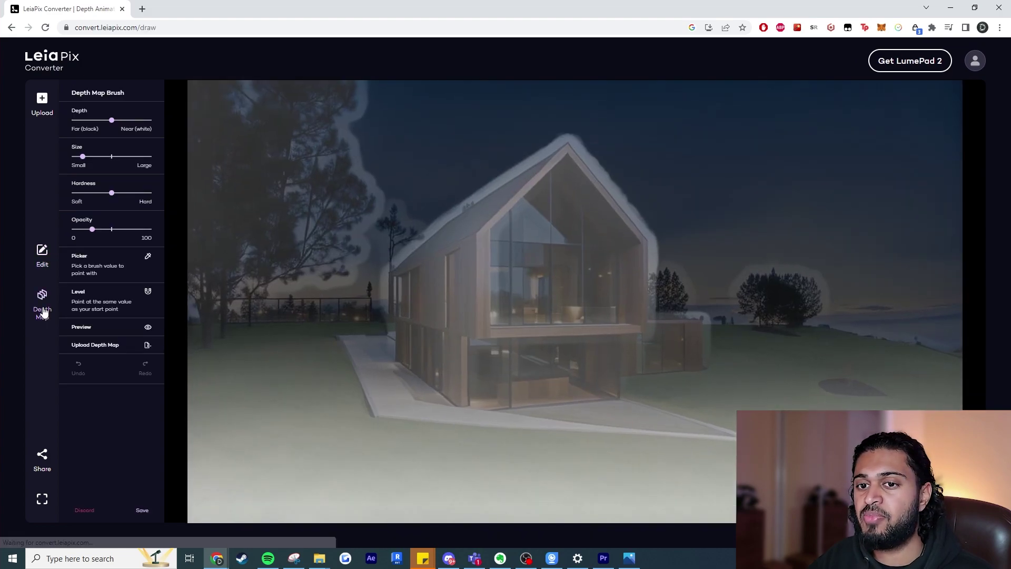
left_click(148, 332)
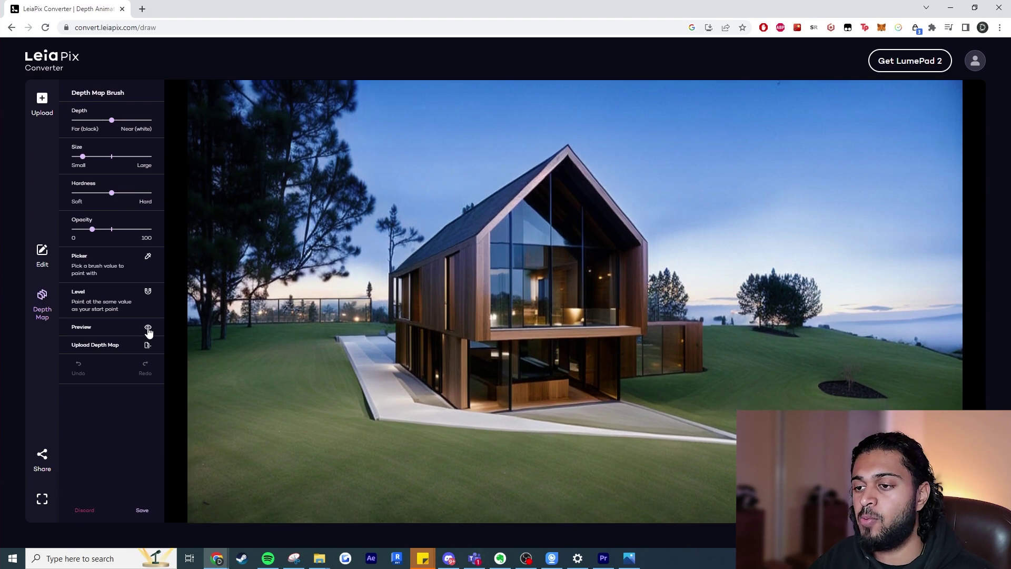
left_click(148, 328)
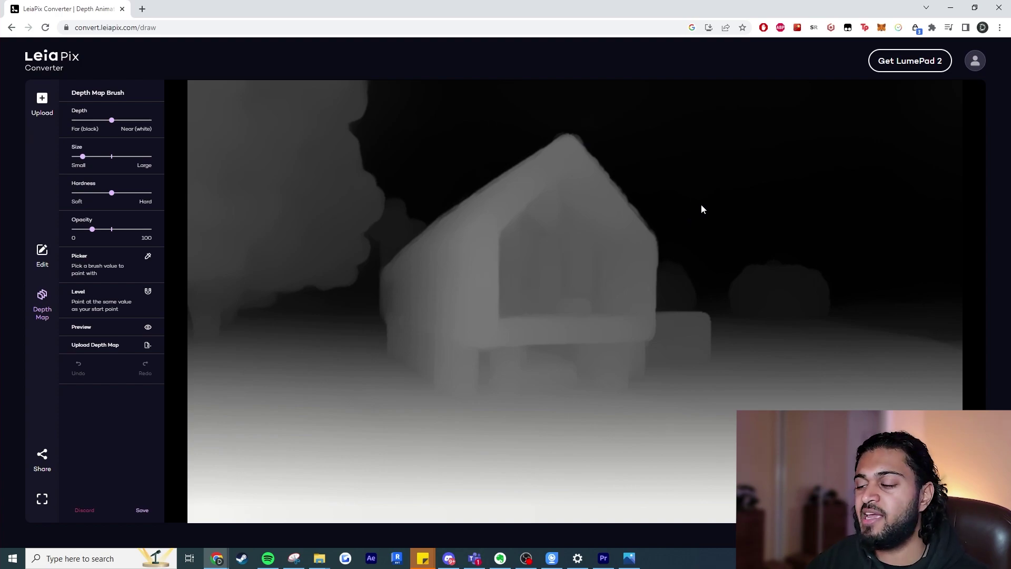
Paint a near-white test stroke in the sky of the depth map and undo it
mouse_move(112, 120)
left_mouse_down()
mouse_move(95, 126)
mouse_move(123, 126)
mouse_move(102, 126)
left_mouse_up()
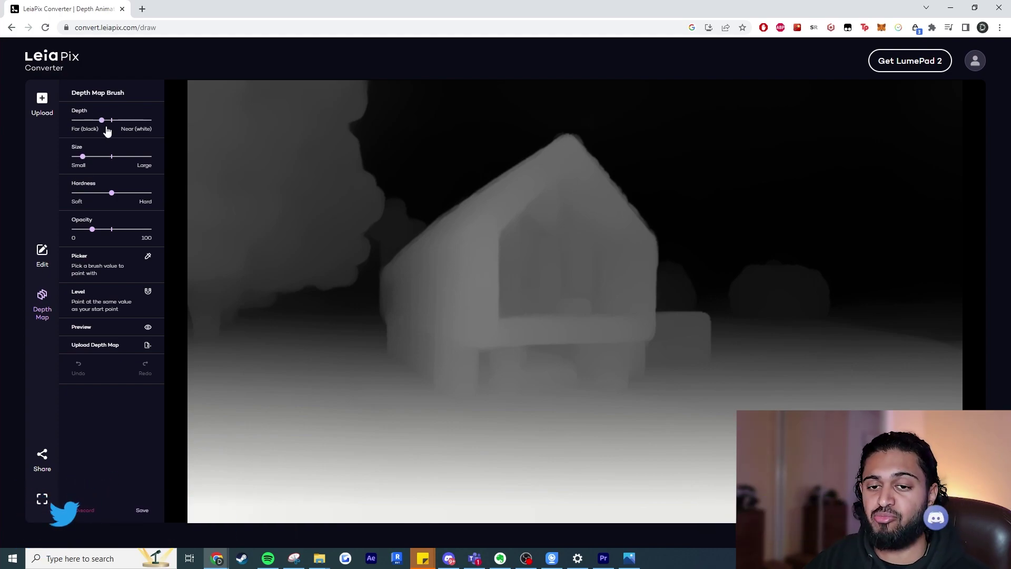
left_click_drag(88, 121, 136, 123)
mouse_move(740, 143)
left_mouse_down()
mouse_move(844, 196)
mouse_move(763, 145)
mouse_move(778, 173)
mouse_move(819, 169)
left_mouse_up()
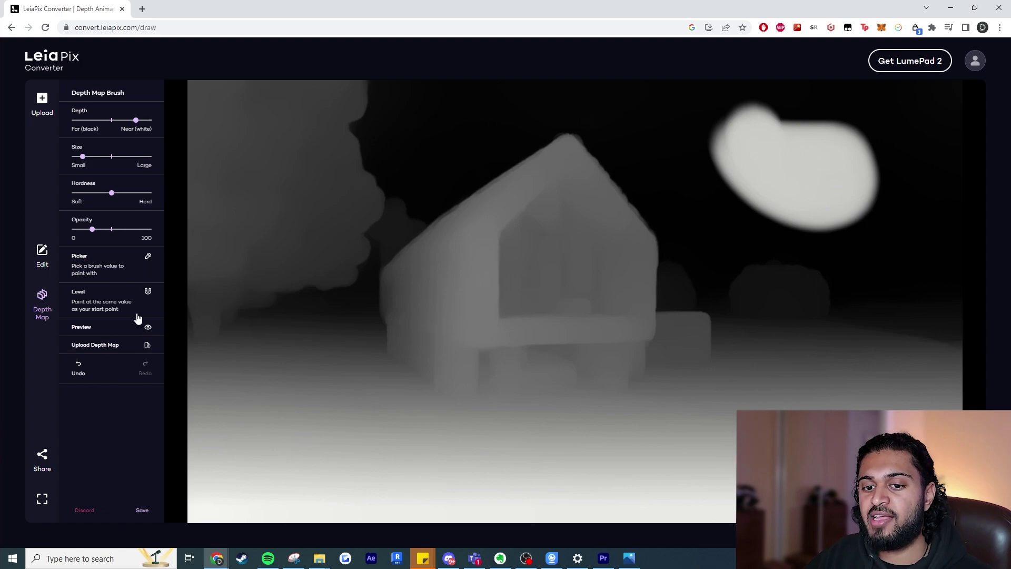
left_click(78, 368)
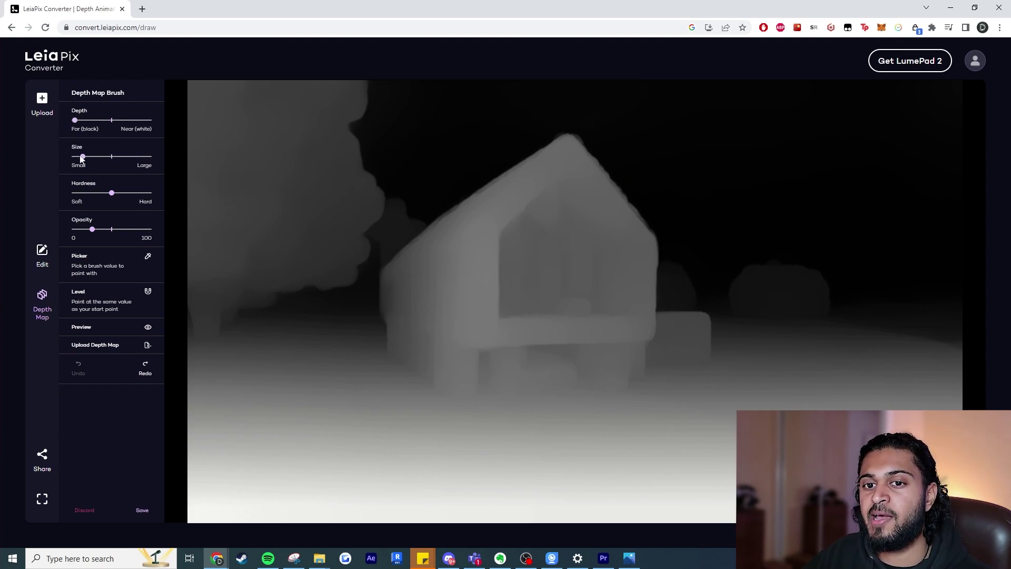
Set the depth brush to nearly full hardness and cycle the preview through the overlay, animation and depth map views
left_click_drag(111, 193, 148, 196)
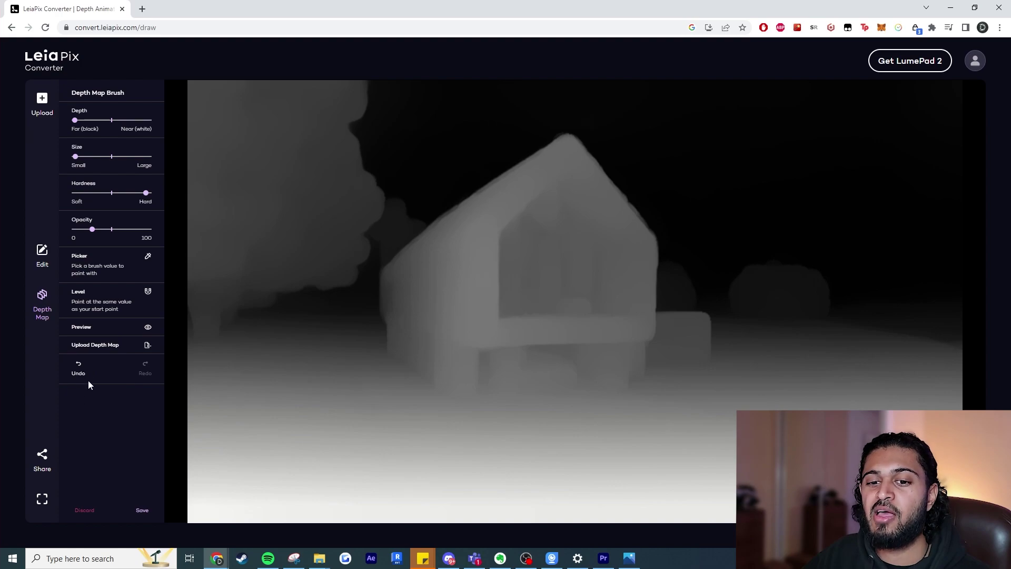
left_click(148, 328)
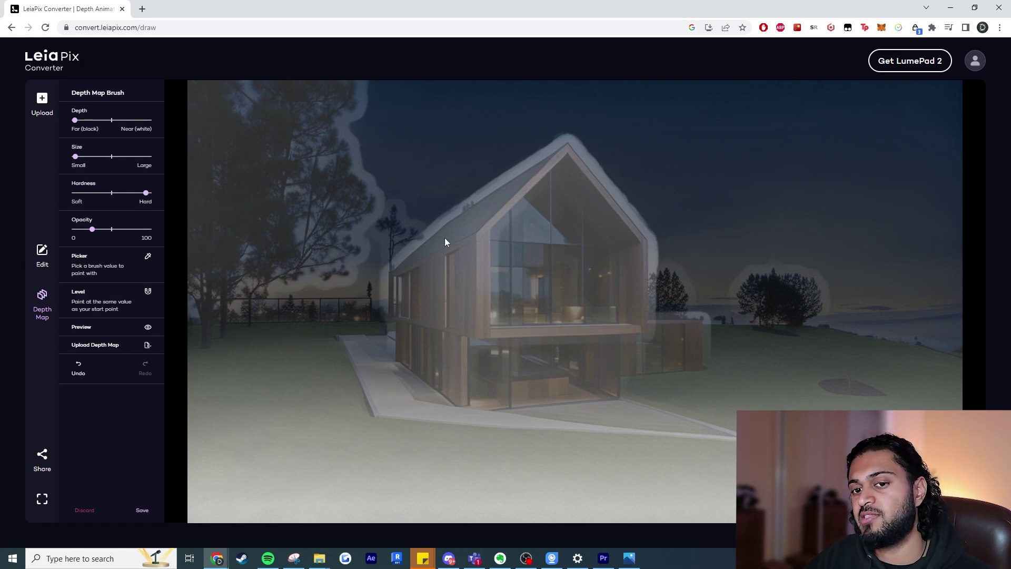
left_click(148, 328)
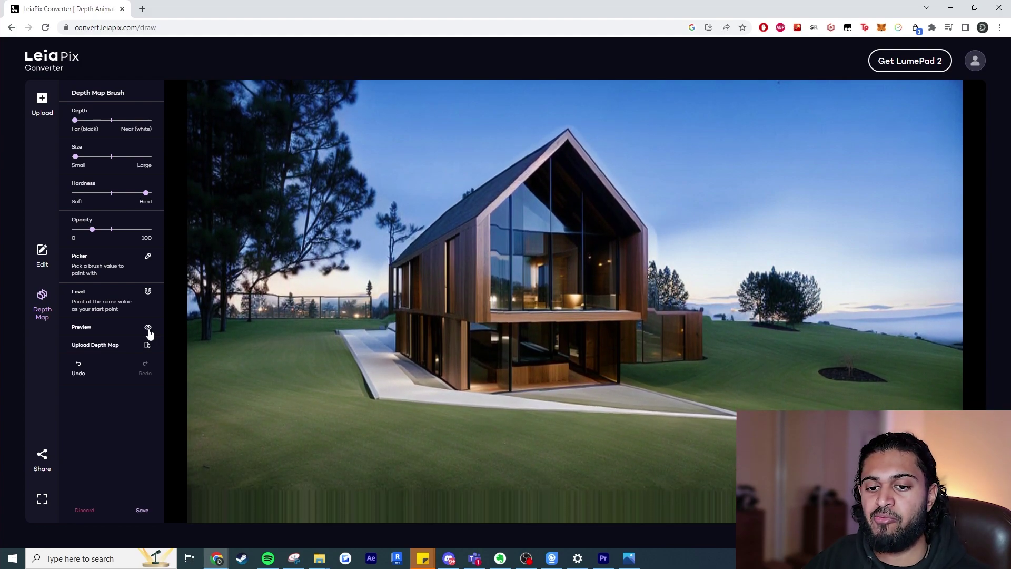
left_click(148, 328)
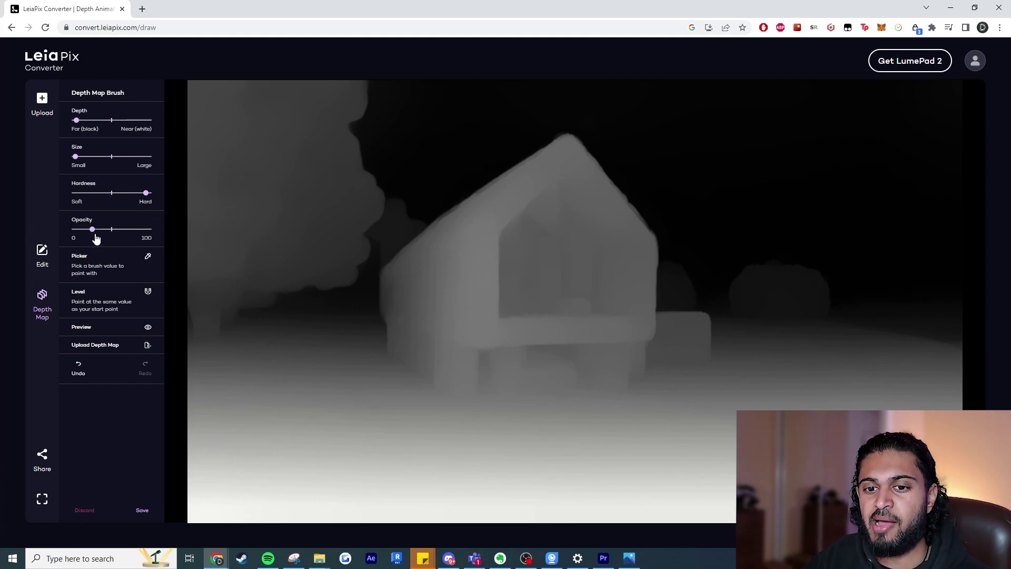
Paint black test strokes across the foreground lawn of the depth map, preview the animation and discard the depth map edits
mouse_move(401, 381)
left_mouse_down()
mouse_move(325, 469)
mouse_move(529, 483)
mouse_move(422, 495)
mouse_move(252, 401)
left_mouse_up()
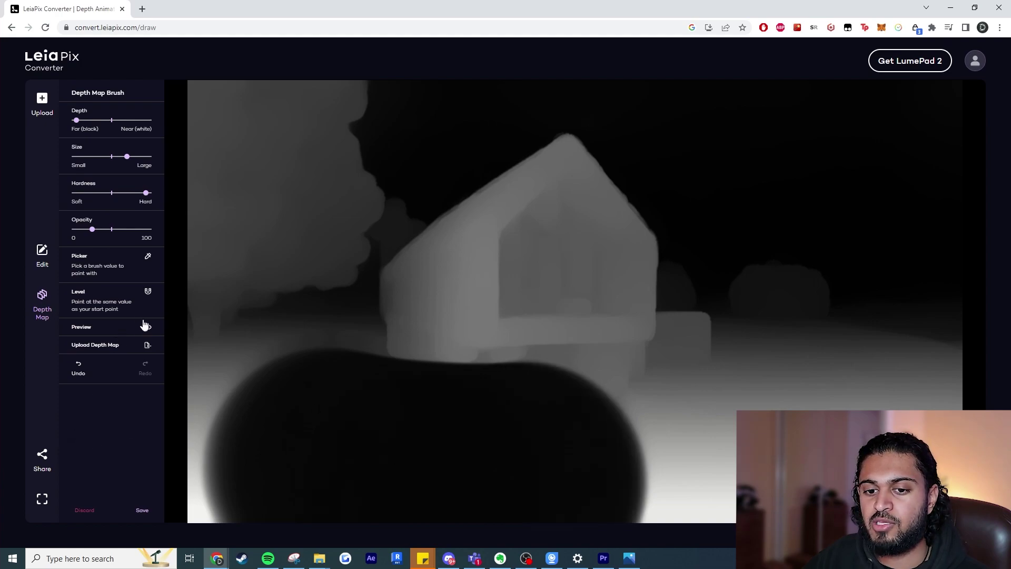
left_click(80, 368)
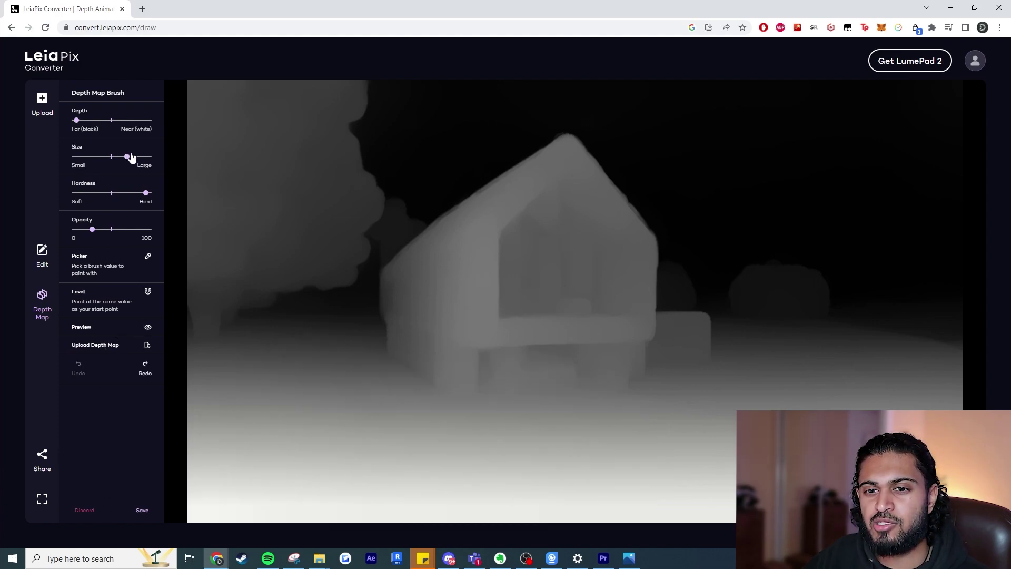
mouse_move(518, 478)
left_mouse_down()
mouse_move(679, 485)
mouse_move(598, 467)
mouse_move(326, 461)
left_mouse_up()
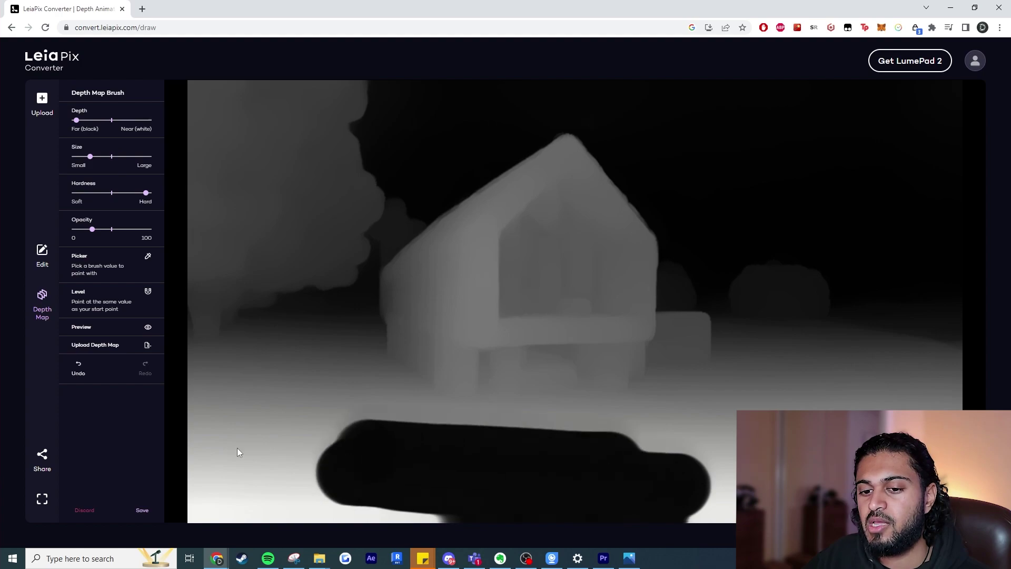
left_click(148, 327)
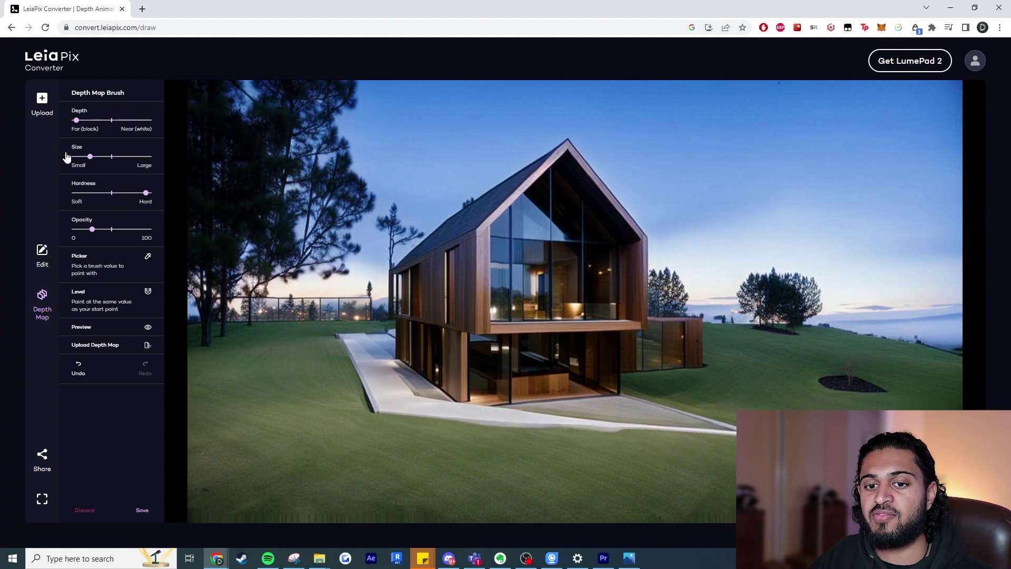
left_click(86, 511)
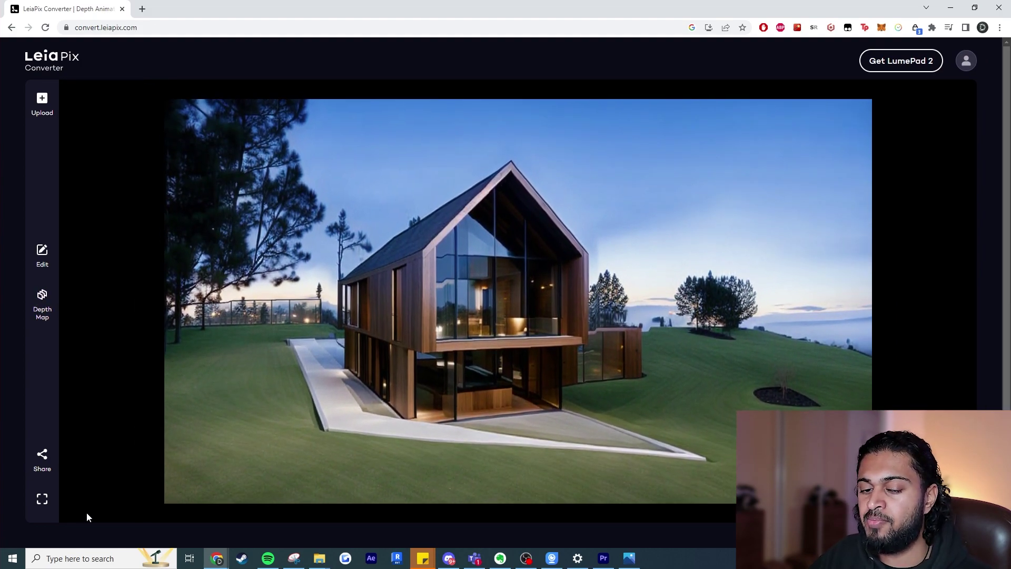
Revisit the depth map editor briefly and open the sharing and saving options for the animated house image
left_click(43, 312)
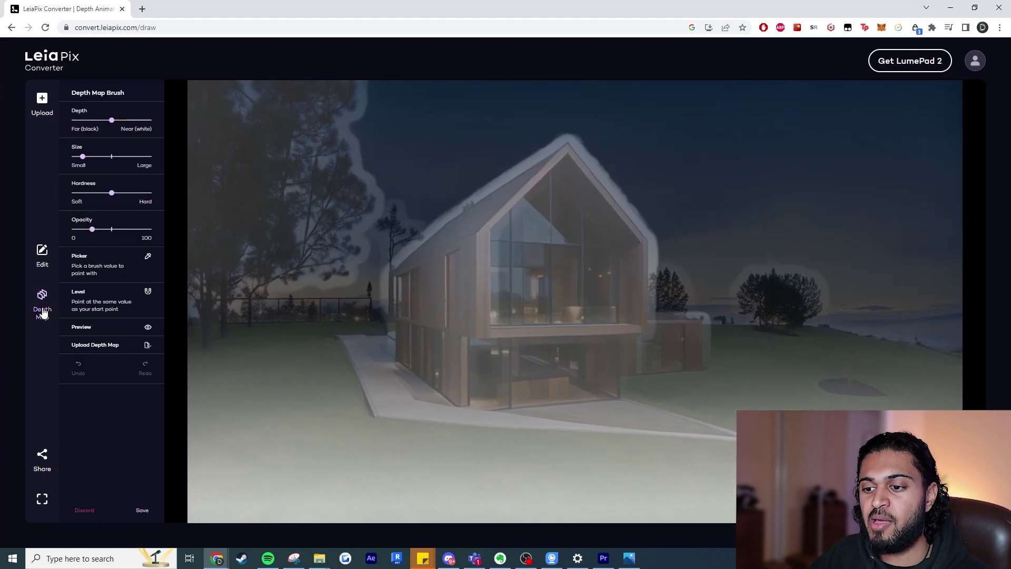
left_click(44, 312)
left_click(45, 457)
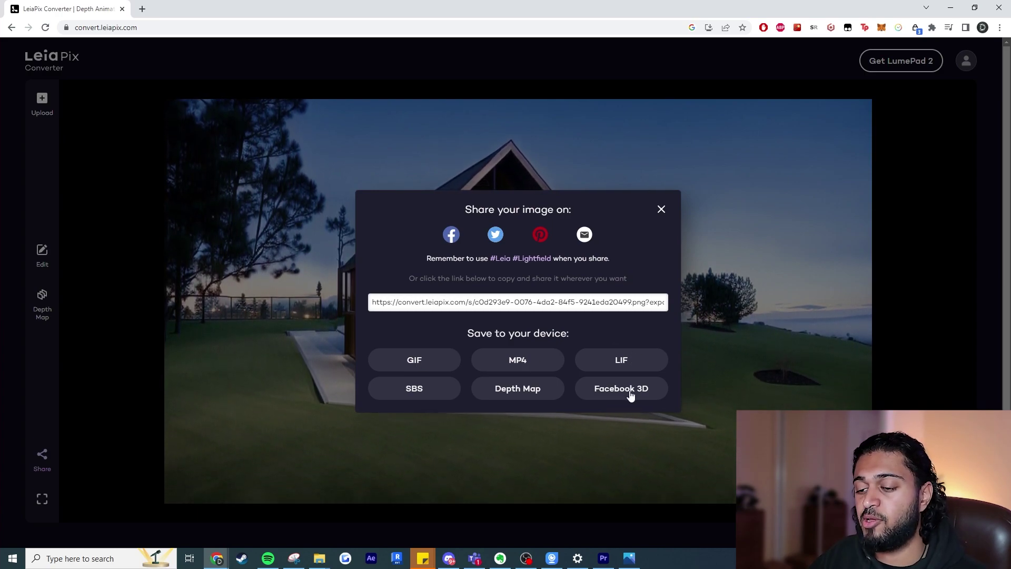
Save the house image's depth map to the device and close the sharing options
left_click(520, 394)
left_click(517, 393)
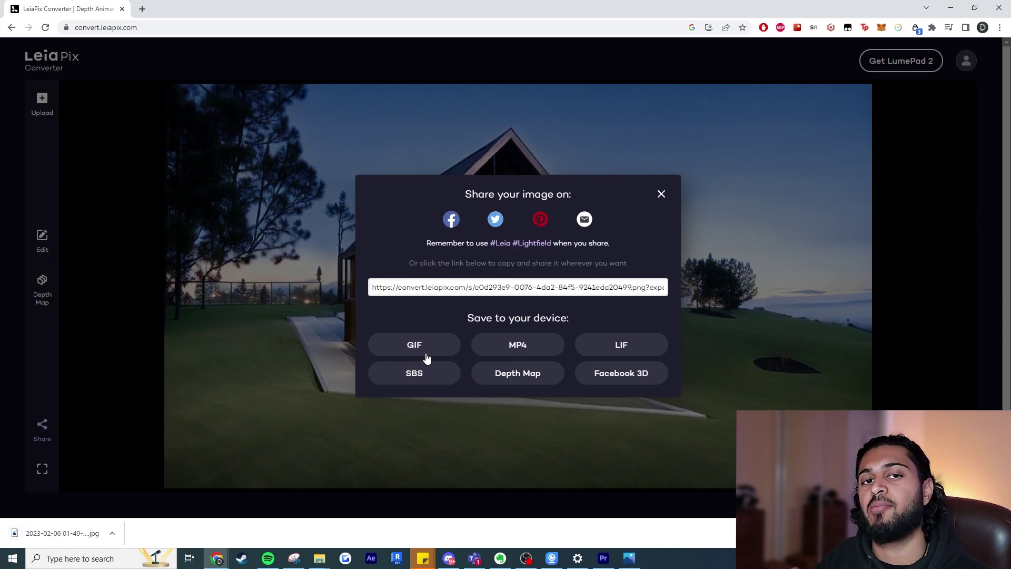
left_click(661, 195)
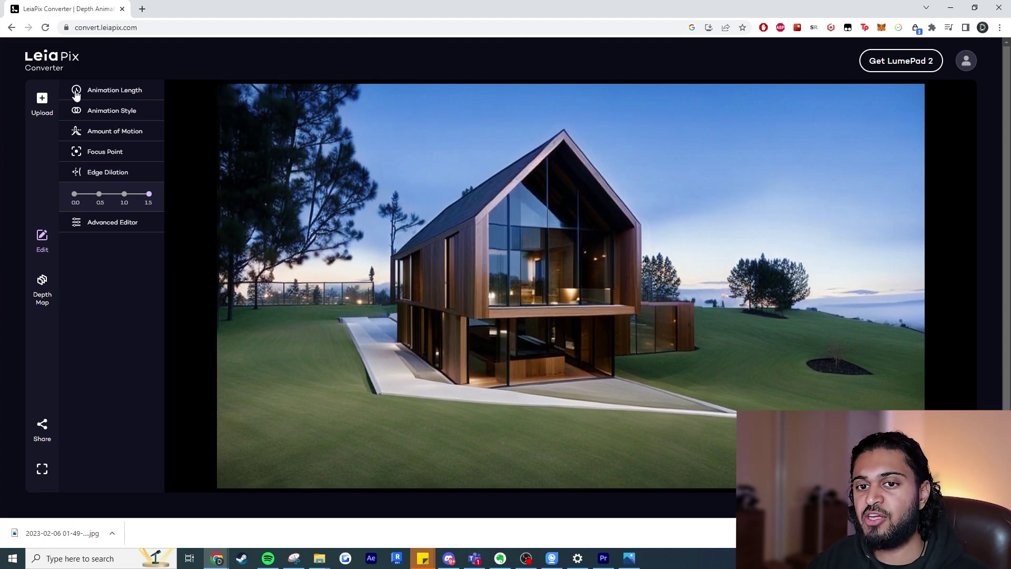
Paint a light test stroke across the sky beside the roof in the house's depth map
left_click(41, 295)
mouse_move(672, 122)
left_mouse_down()
mouse_move(677, 167)
mouse_move(628, 218)
mouse_move(728, 132)
mouse_move(647, 149)
mouse_move(687, 179)
mouse_move(770, 158)
mouse_move(820, 158)
left_mouse_up()
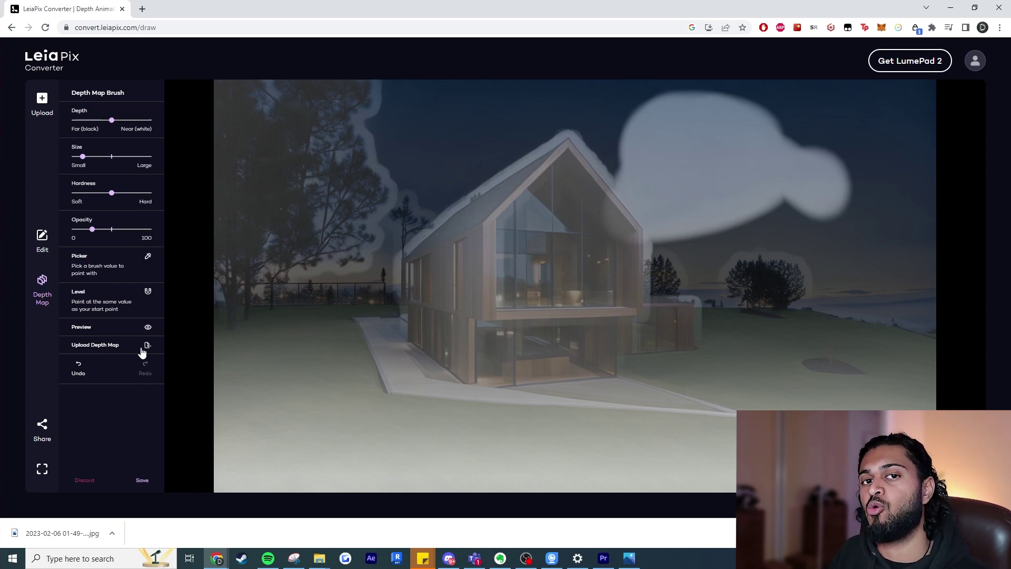
left_click(42, 100)
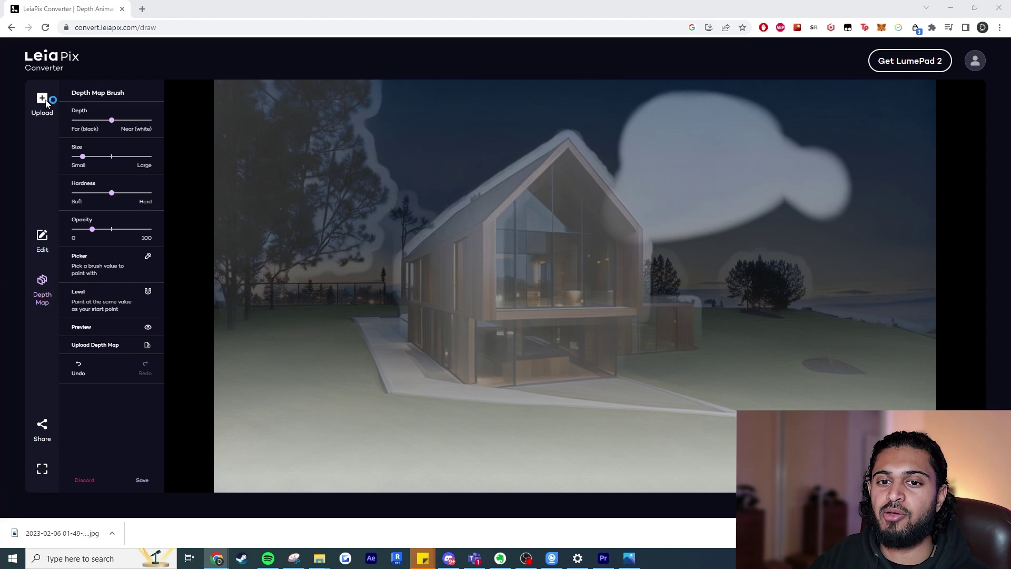
left_click(414, 154)
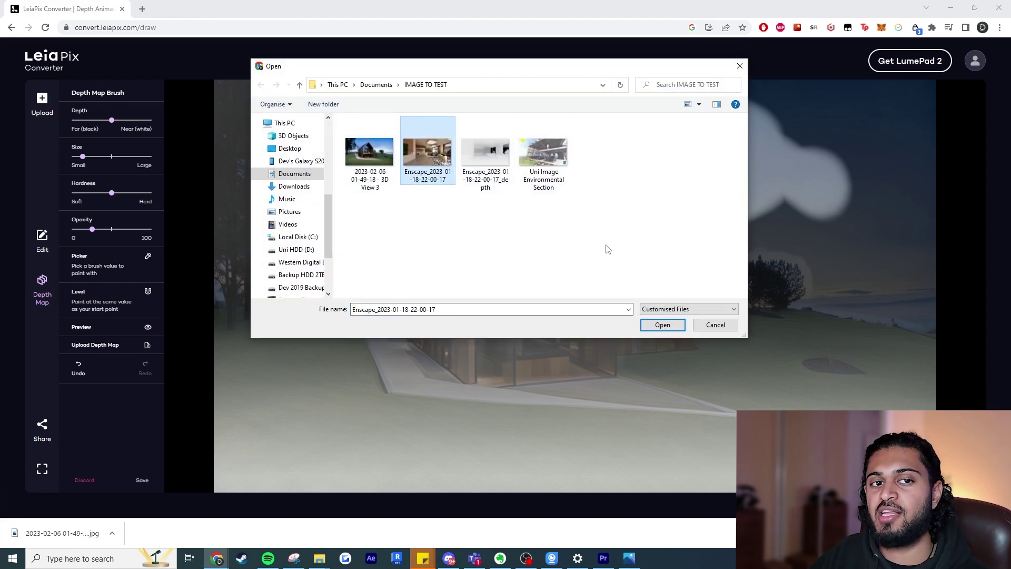
left_click(662, 324)
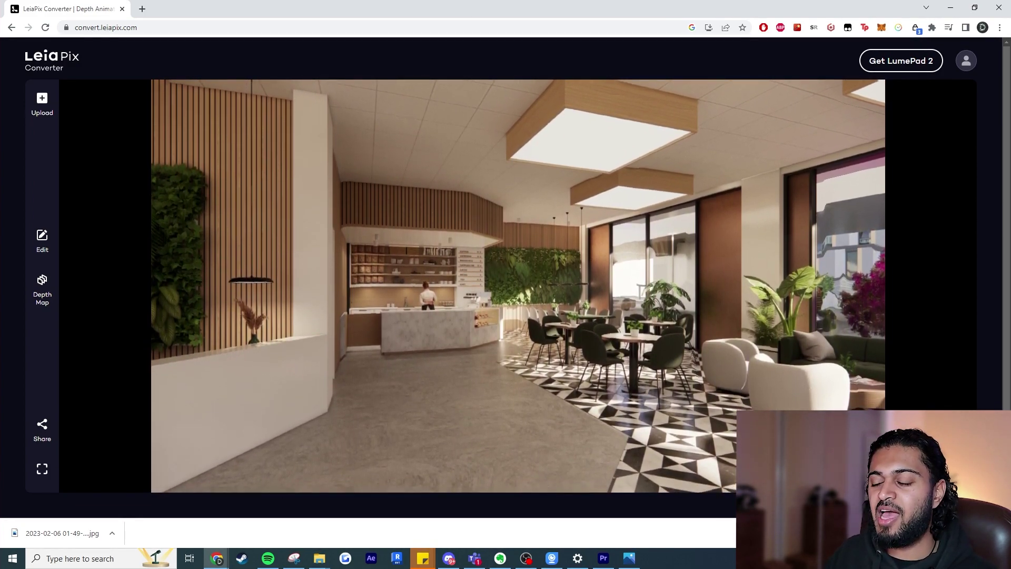
left_click(42, 295)
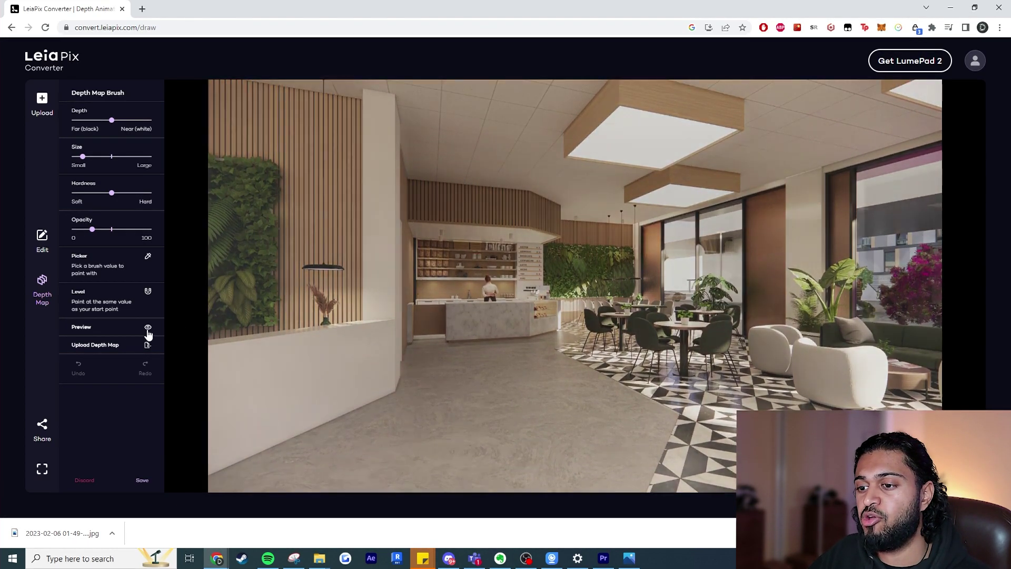
left_click(148, 329)
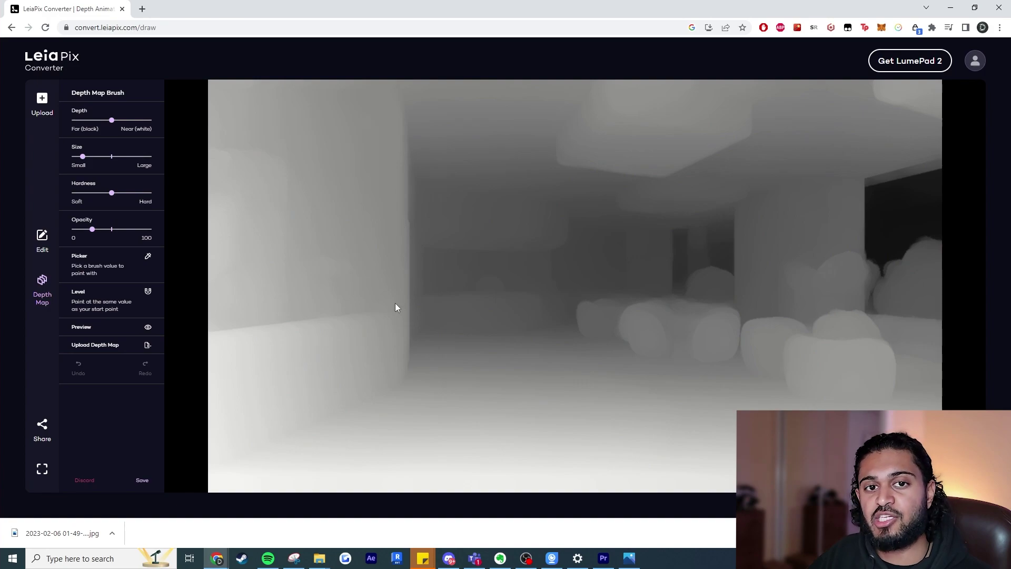
mouse_move(320, 558)
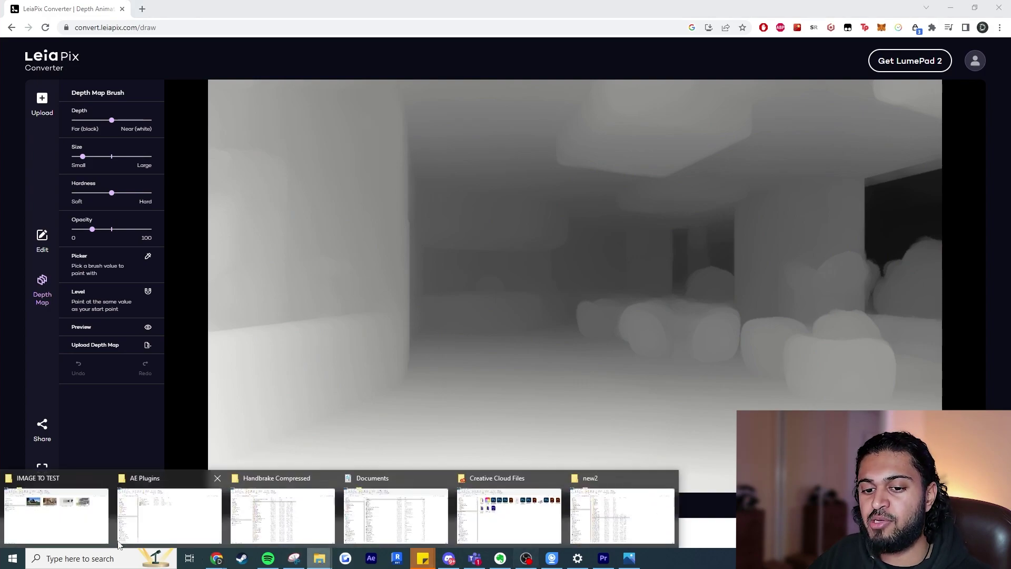
left_click(196, 479)
left_click(594, 311)
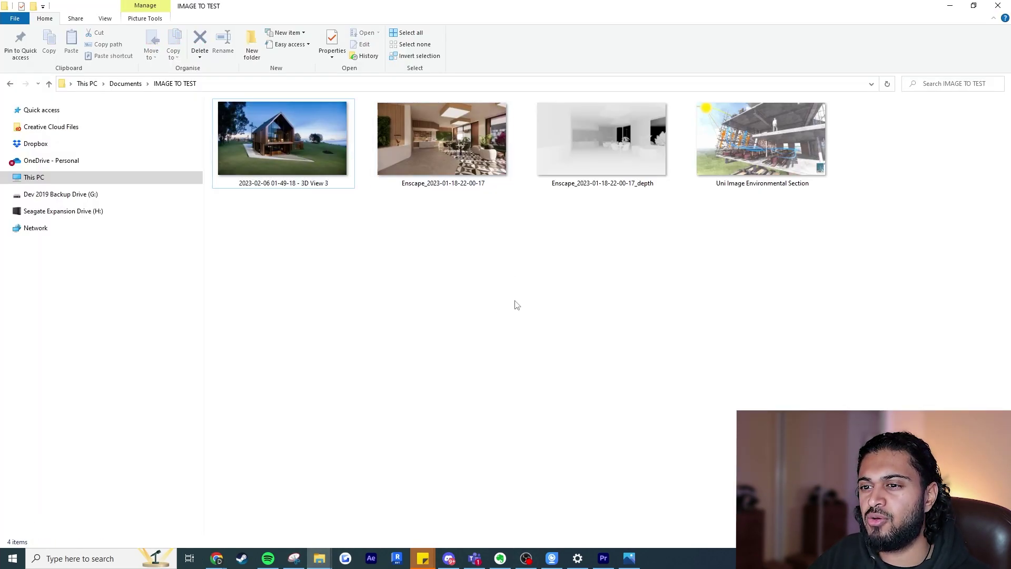
double_click(569, 159)
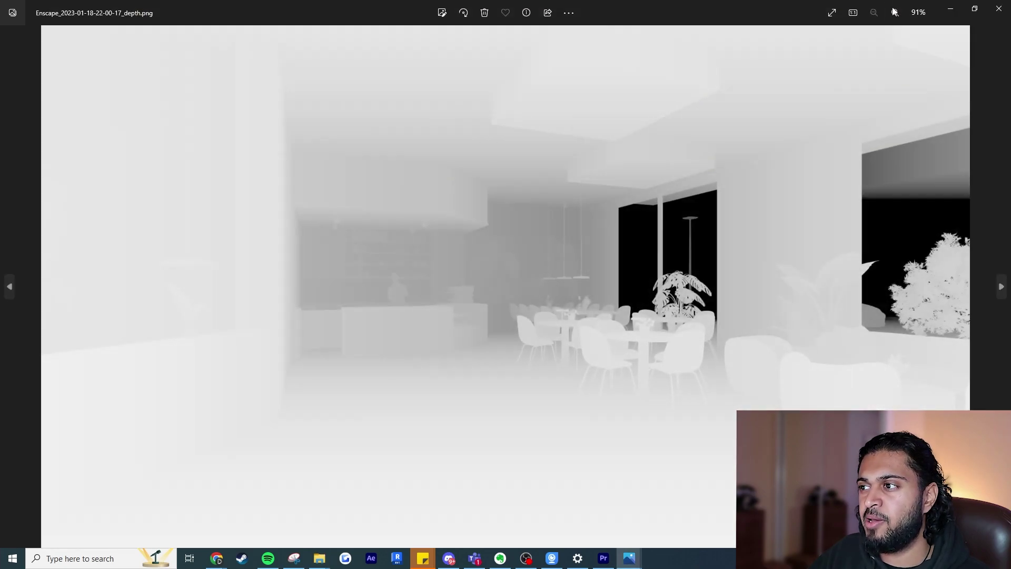
Compare the Enscape depth image side by side with the generated café depth map, then put the image viewer away
mouse_move(217, 558)
left_click(295, 529)
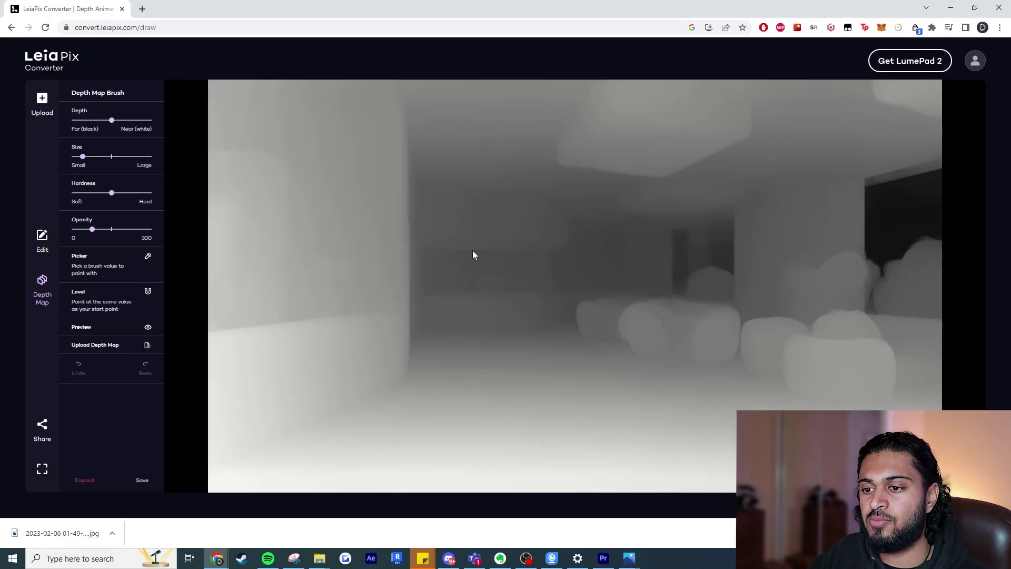
mouse_move(629, 558)
left_click(722, 510)
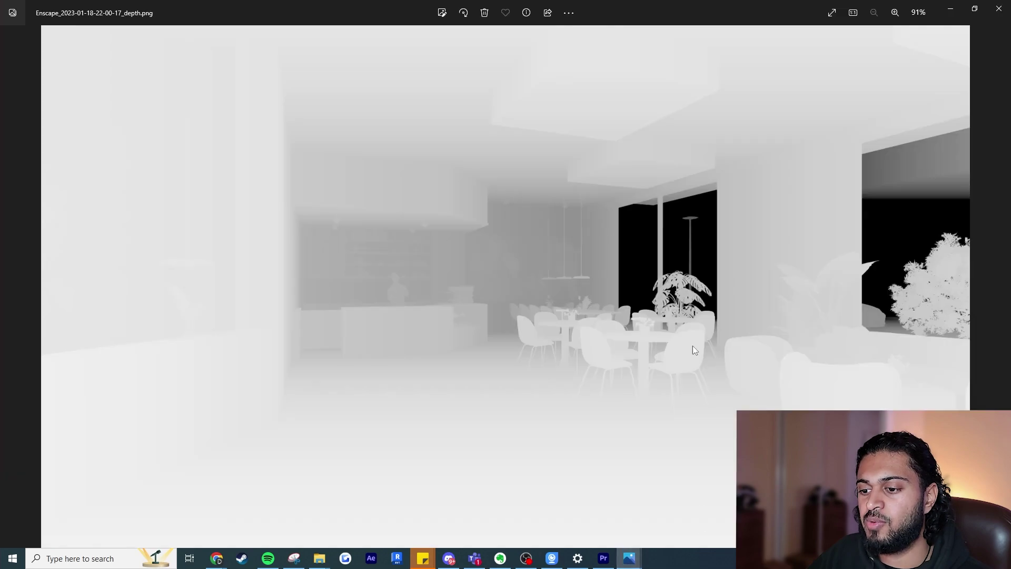
double_click(662, 9)
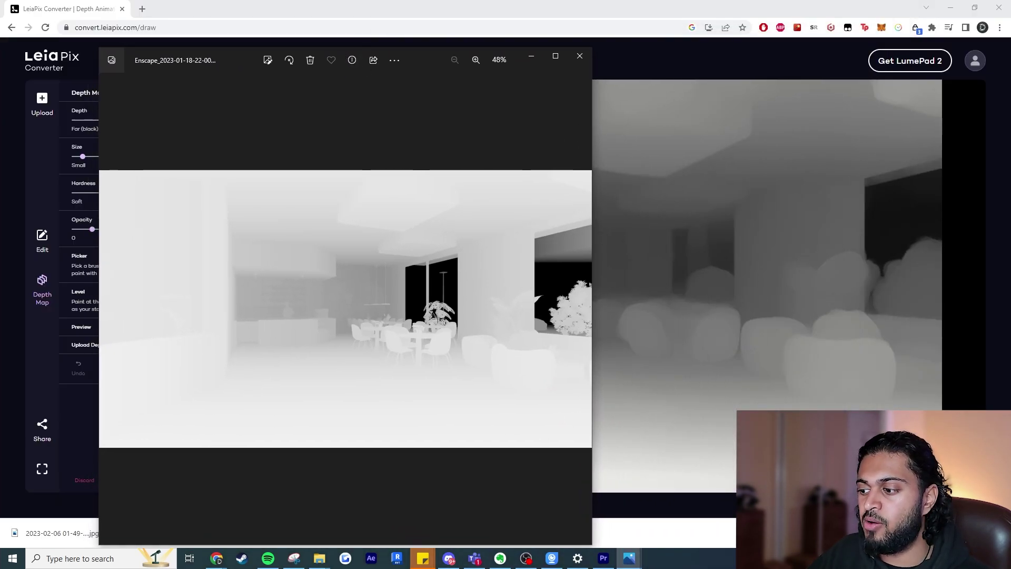
left_click(629, 558)
mouse_move(629, 558)
left_click(672, 510)
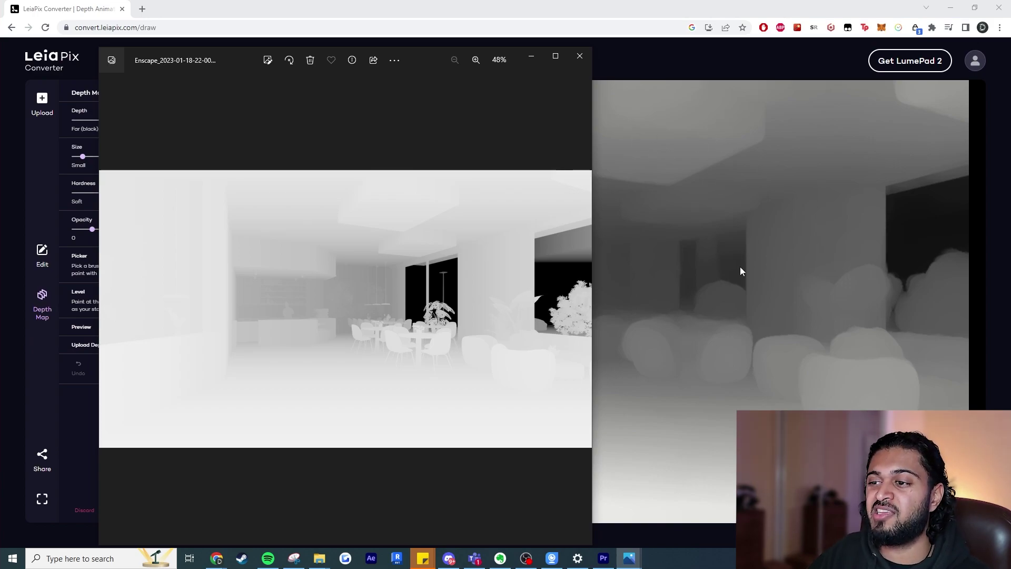
mouse_move(409, 59)
left_mouse_down()
mouse_move(603, 82)
mouse_move(797, 72)
left_mouse_up()
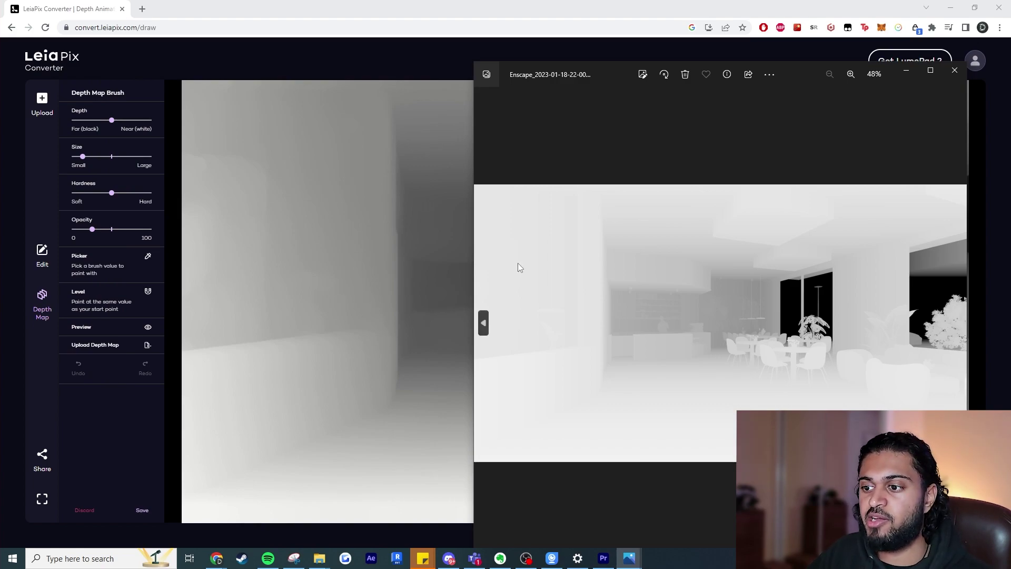
left_click_drag(802, 80, 848, 86)
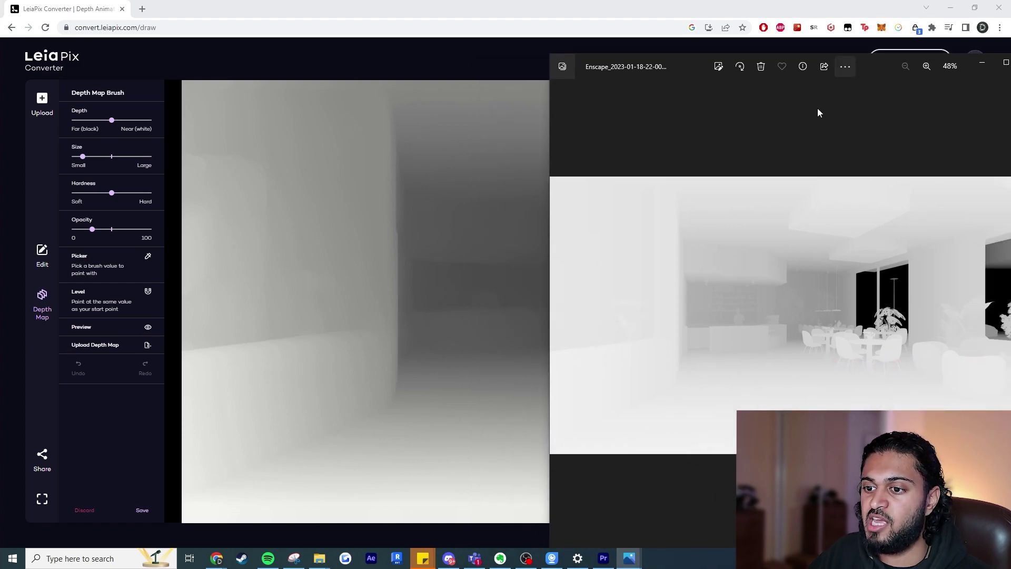
left_click(981, 62)
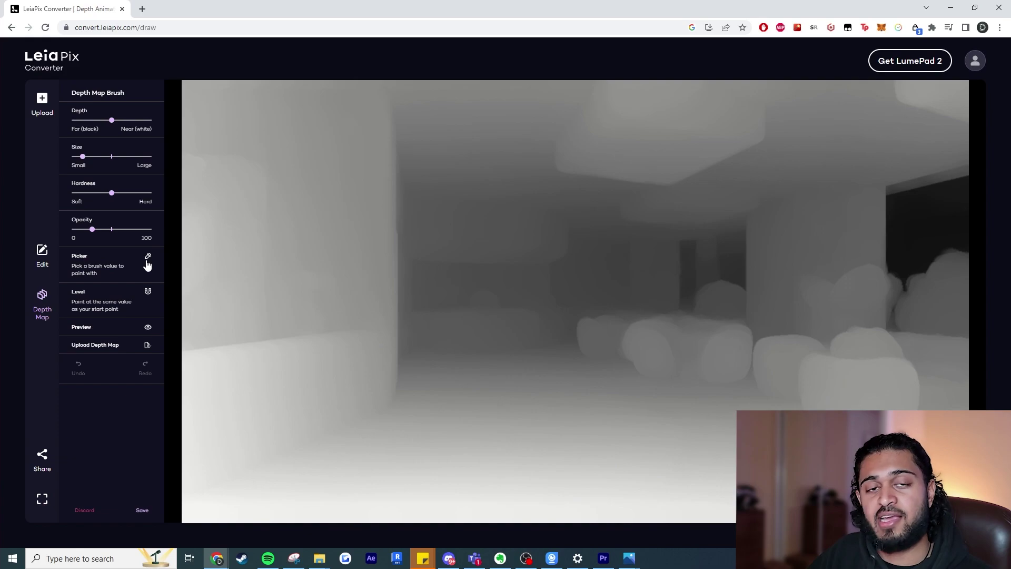
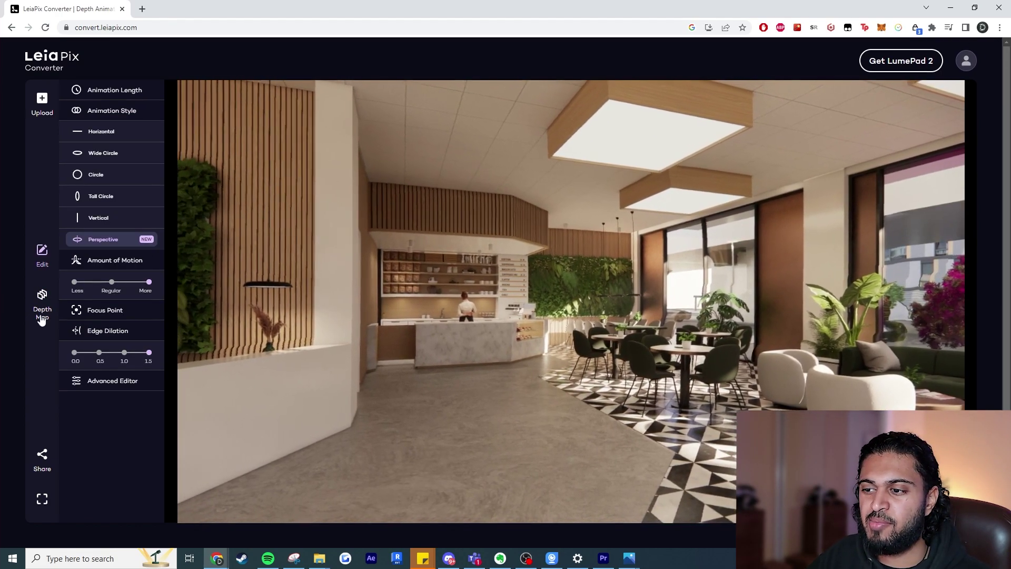
left_click(40, 311)
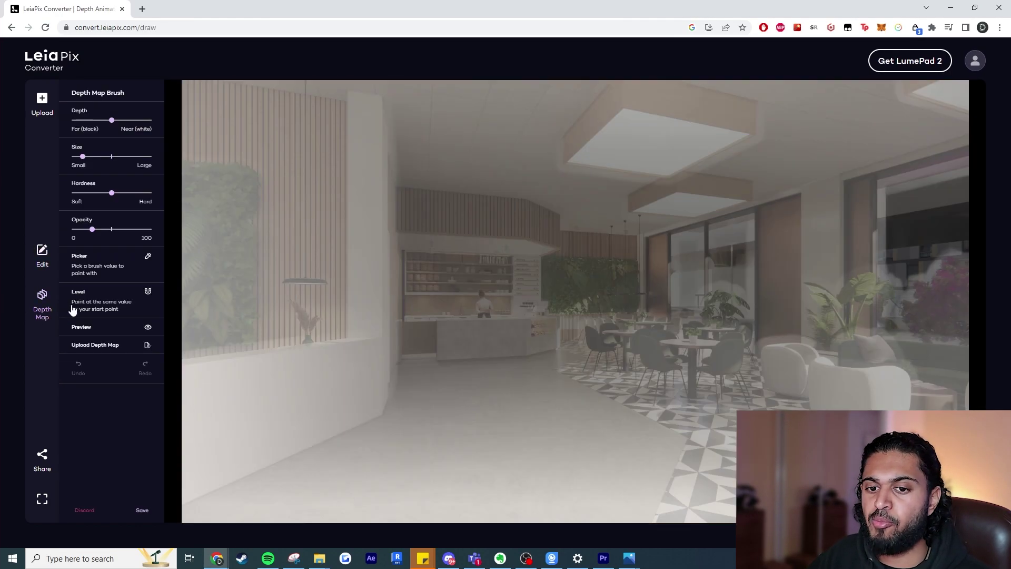
left_click(146, 347)
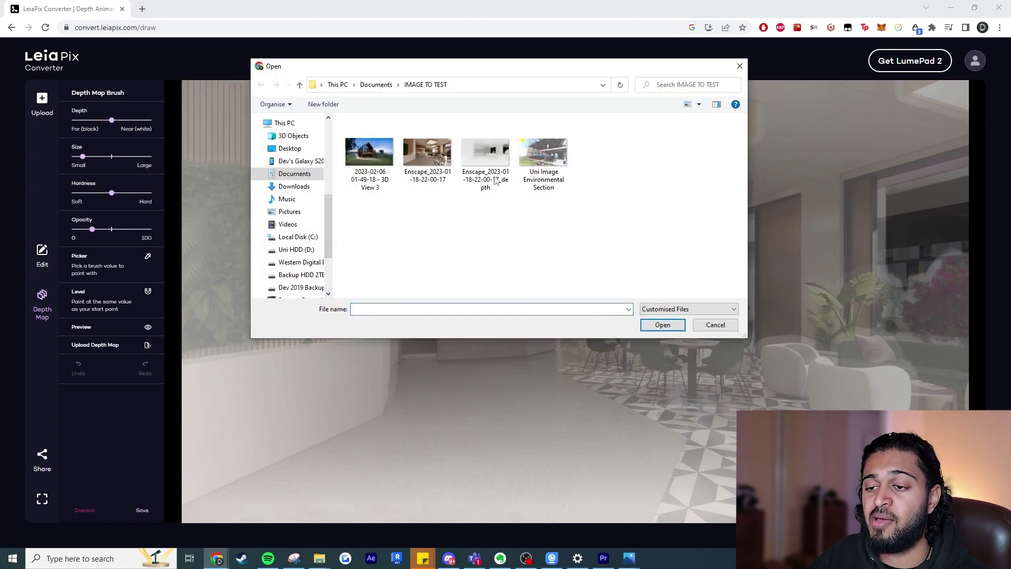
double_click(480, 158)
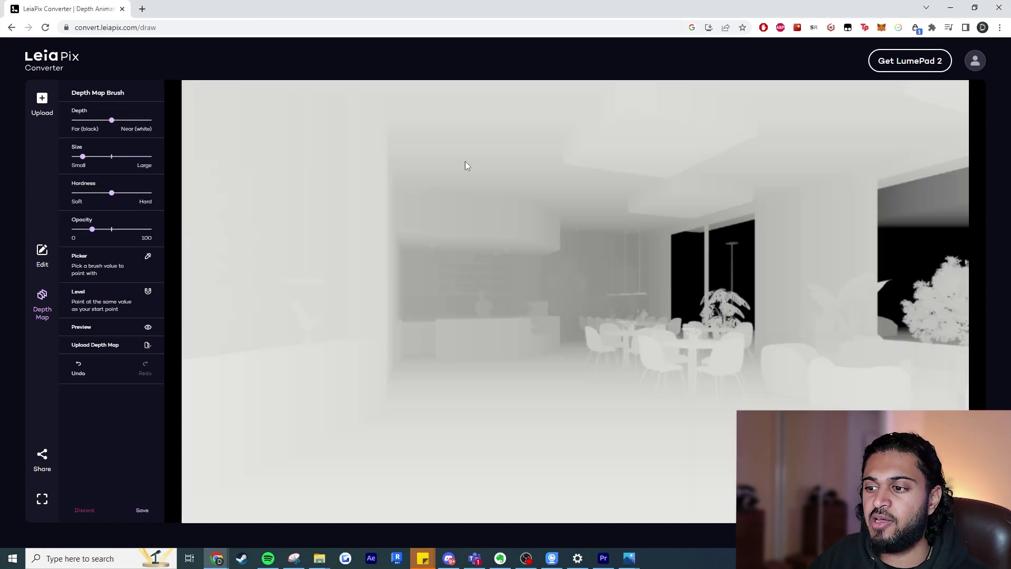
left_click(148, 329)
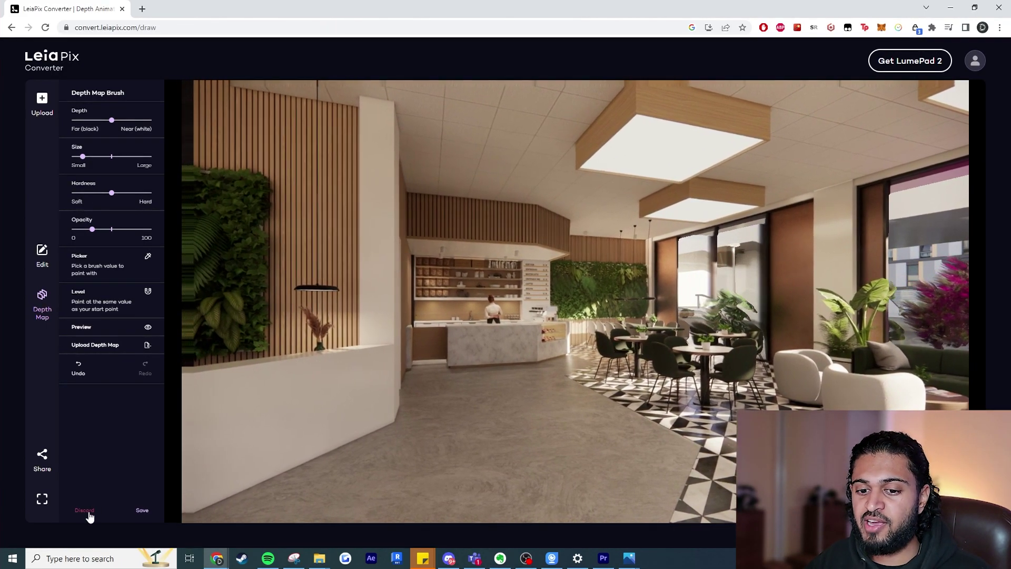
left_click(87, 510)
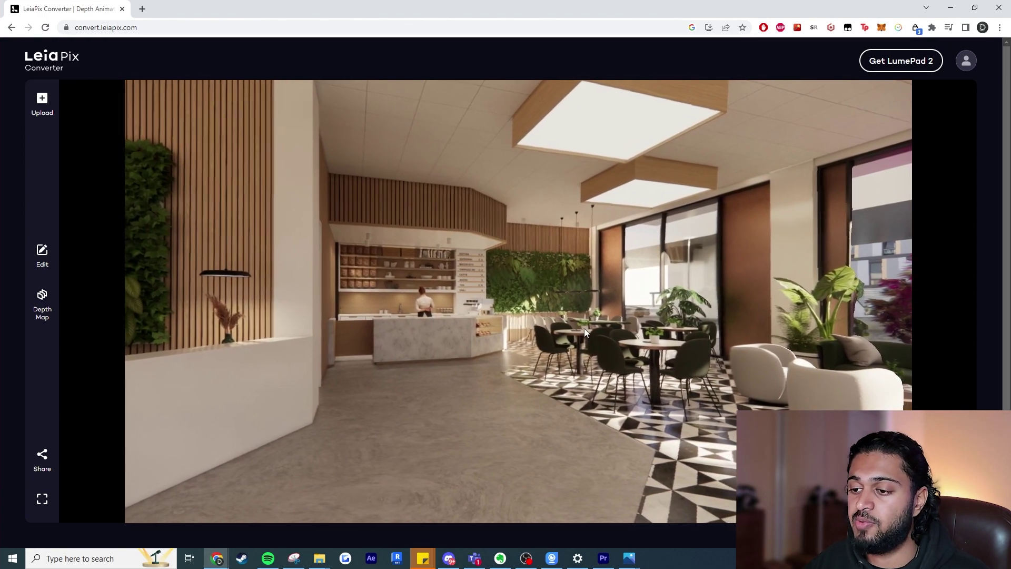
Upload the Uni Image Environmental Section image for conversion
left_click(42, 105)
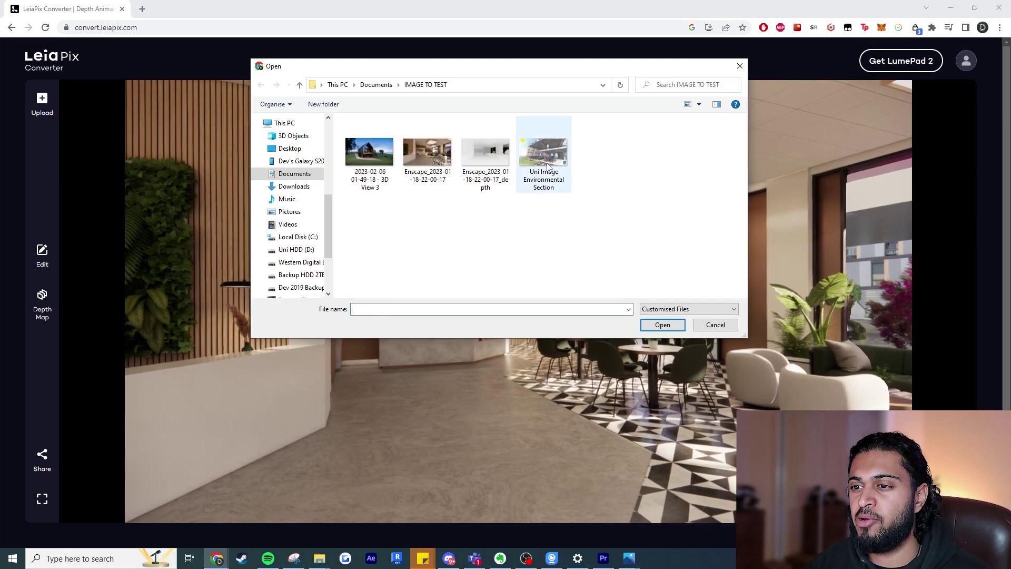
left_click(543, 158)
left_click(662, 324)
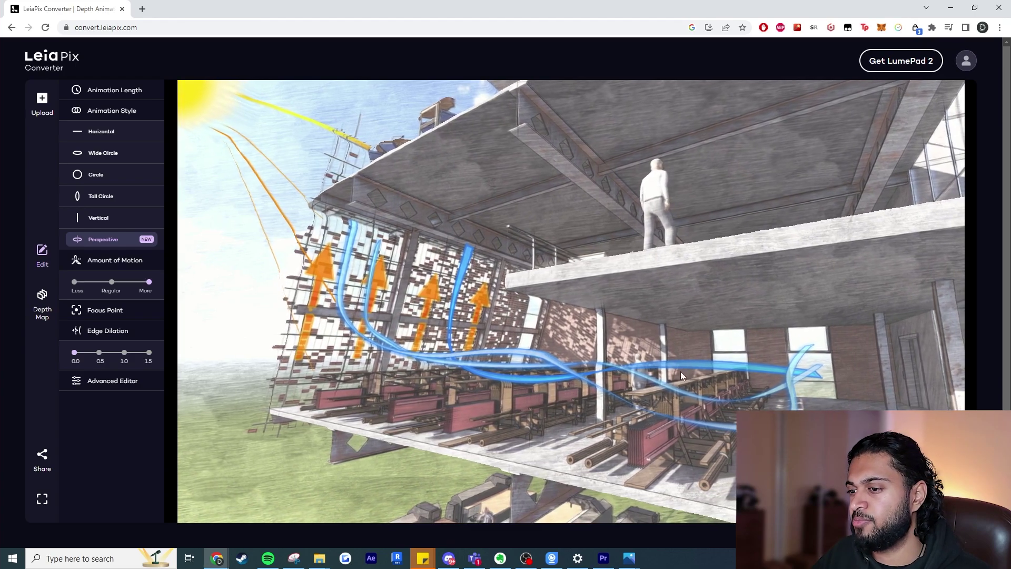
Examine the section drawing's generated depth map, cycling the preview between the depth map and the animation
left_click(42, 306)
left_click(149, 329)
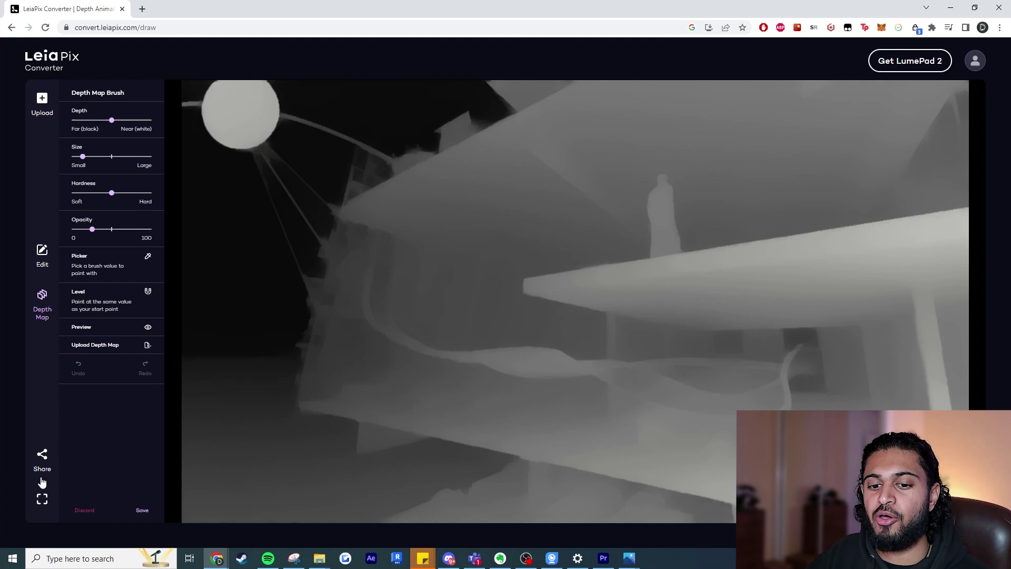
left_click(147, 328)
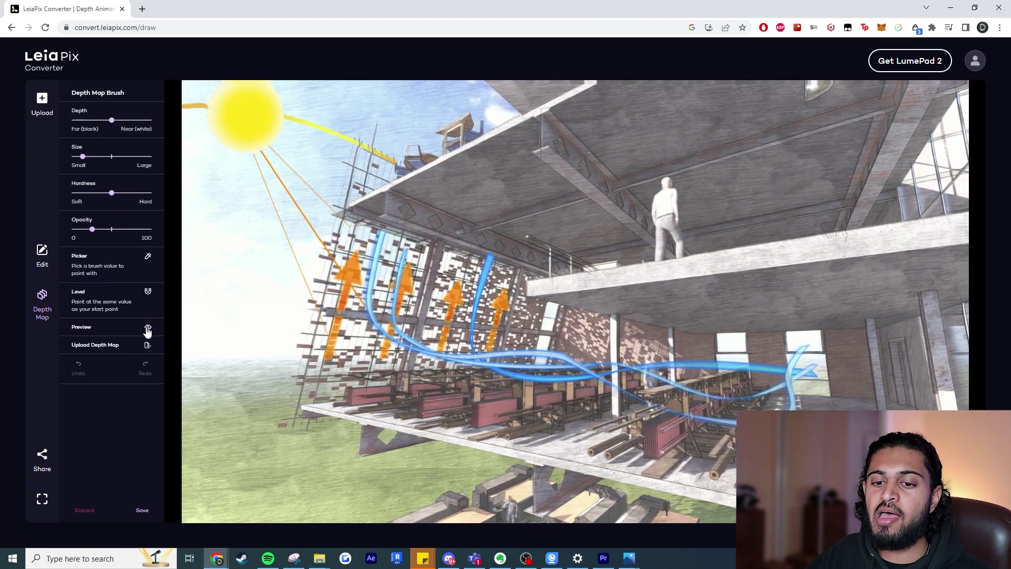
left_click(148, 331)
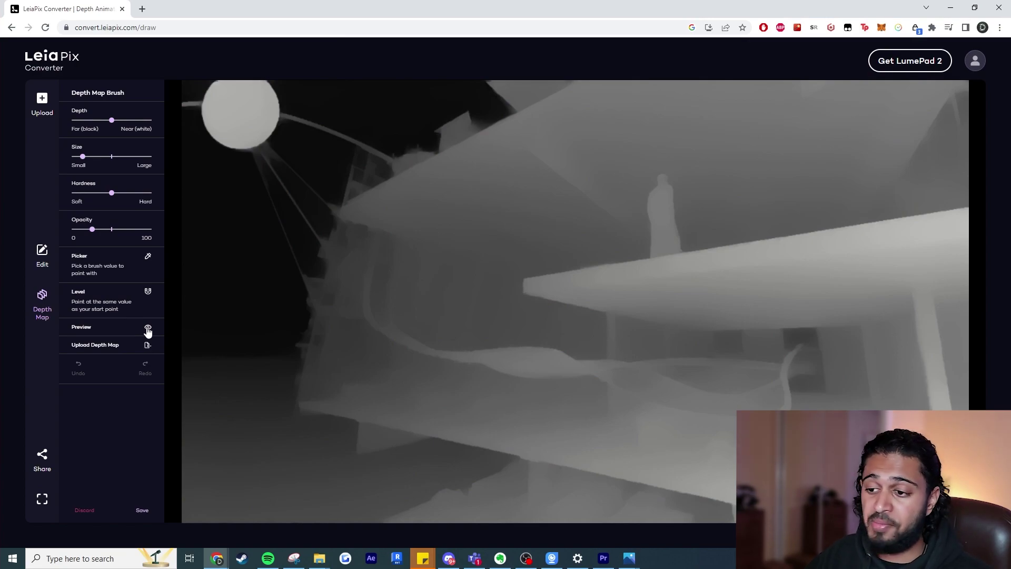
left_click(148, 330)
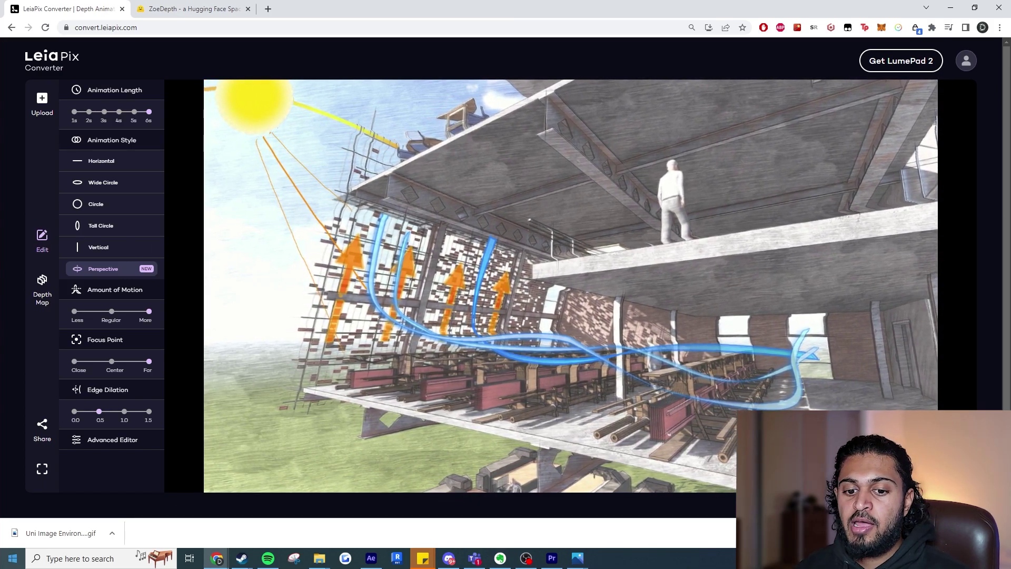
Find Blender through the system search and launch it
key("super+s")
type("blender")
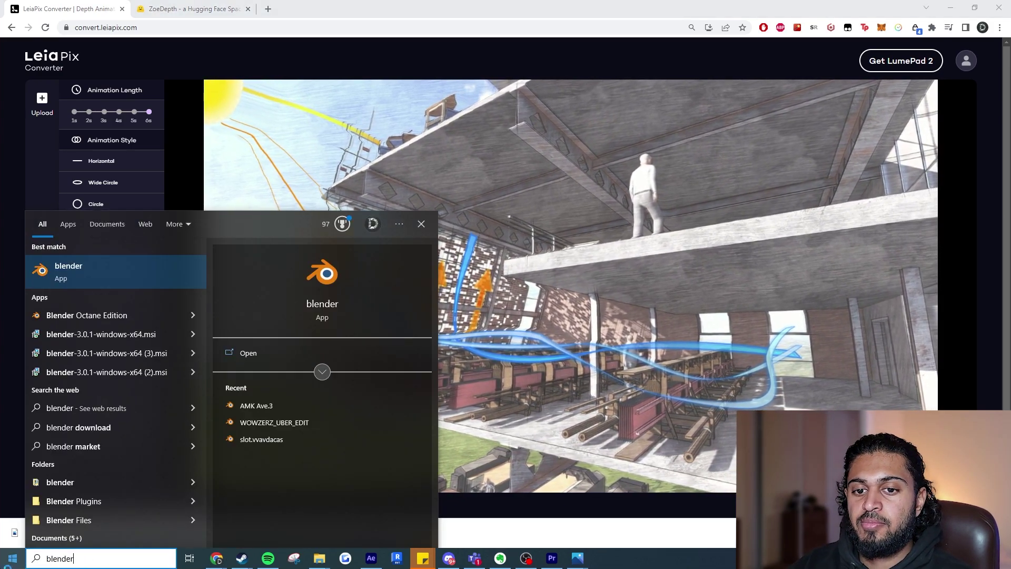
key("Return")
Delete the default cube and add a plane mesh at the origin of the scene
left_click(426, 226)
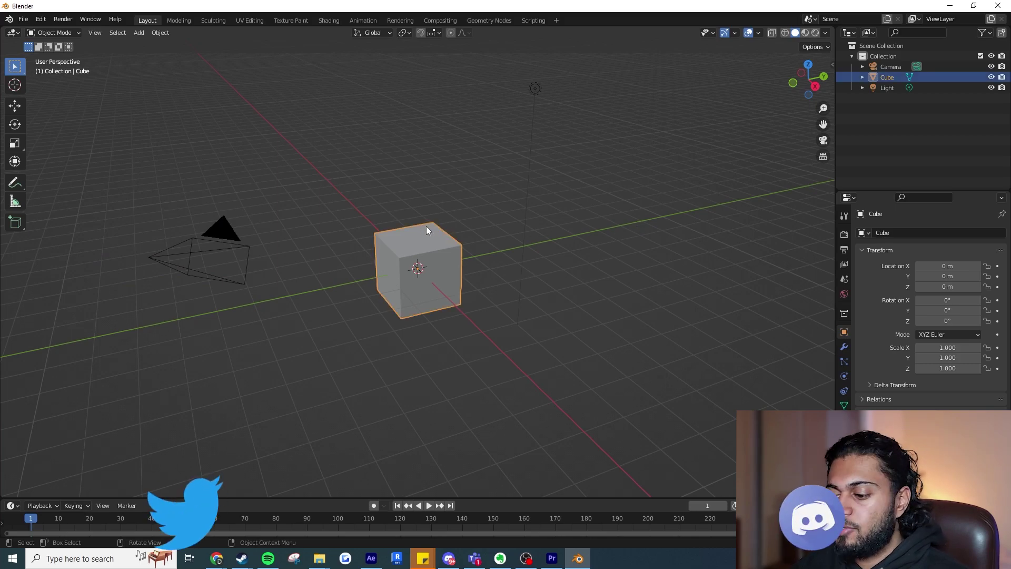
key("Delete")
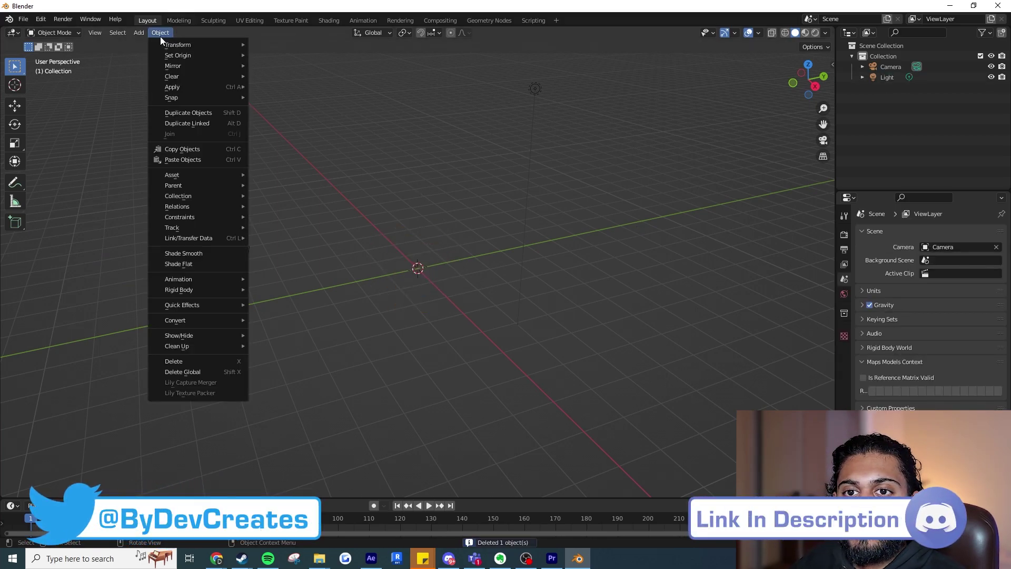
mouse_move(141, 36)
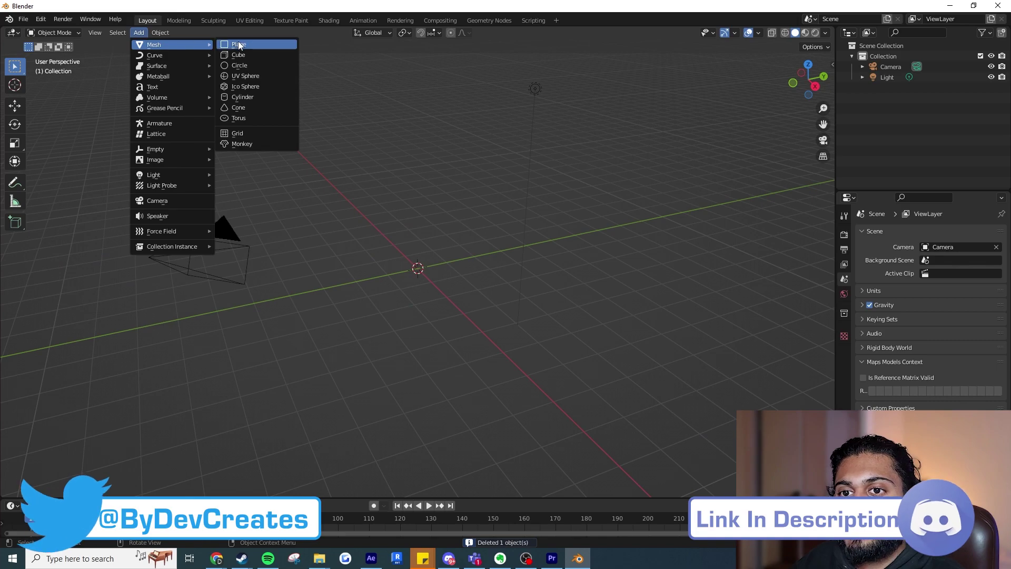
left_click(231, 44)
left_click_drag(451, 174, 477, 274)
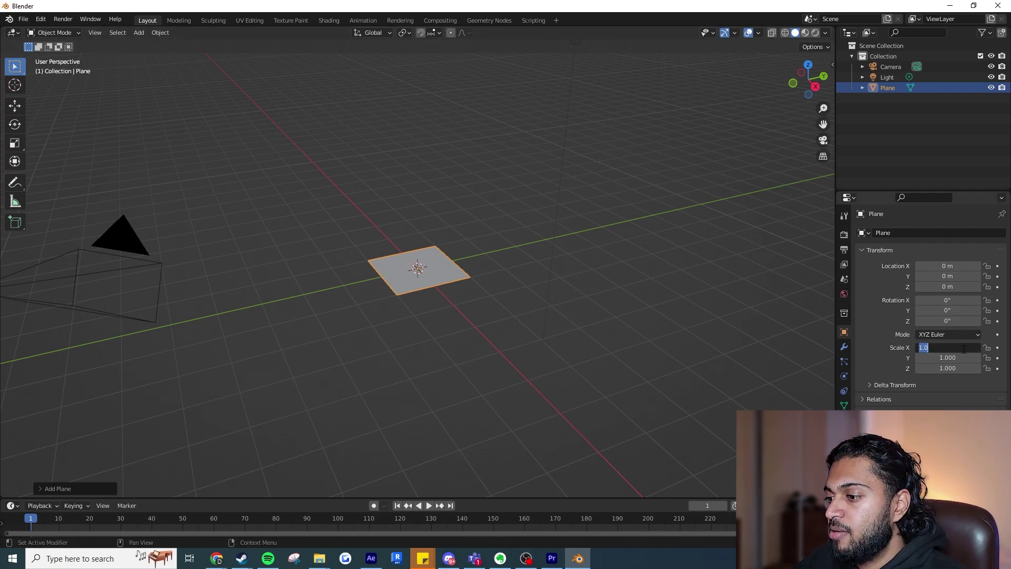
mouse_move(329, 561)
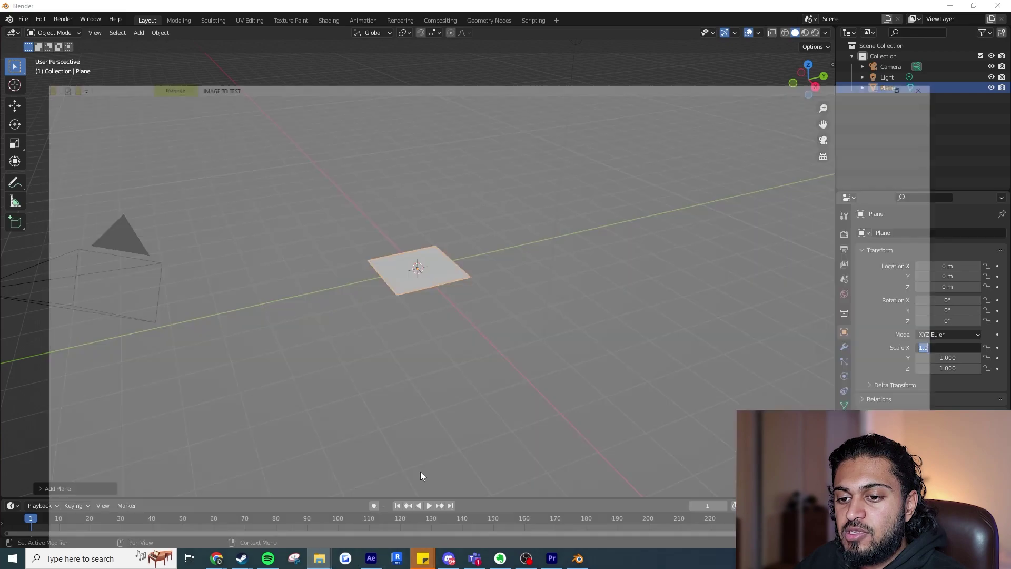
left_click(410, 505)
right_click(235, 150)
left_click(297, 539)
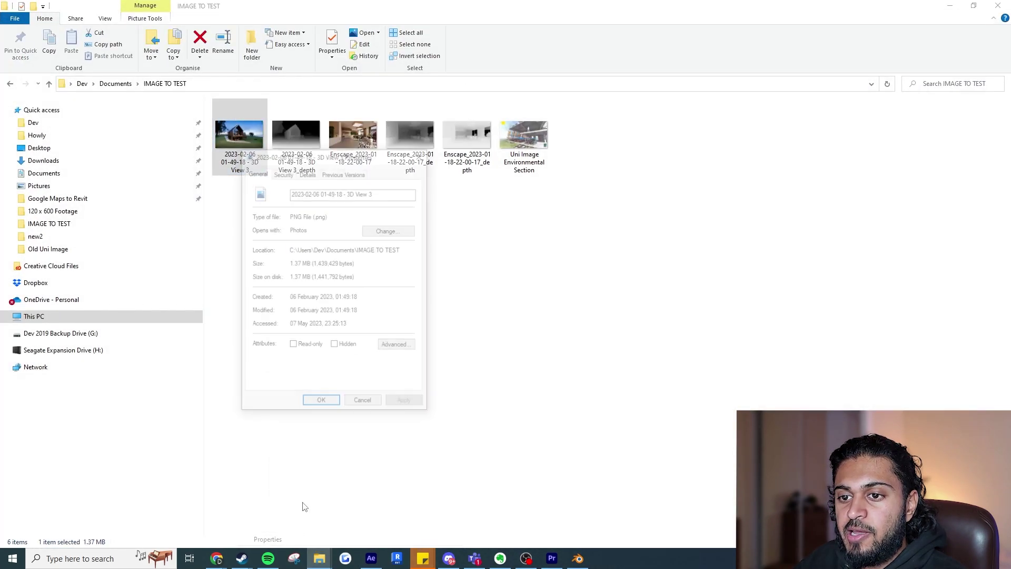
left_click(307, 172)
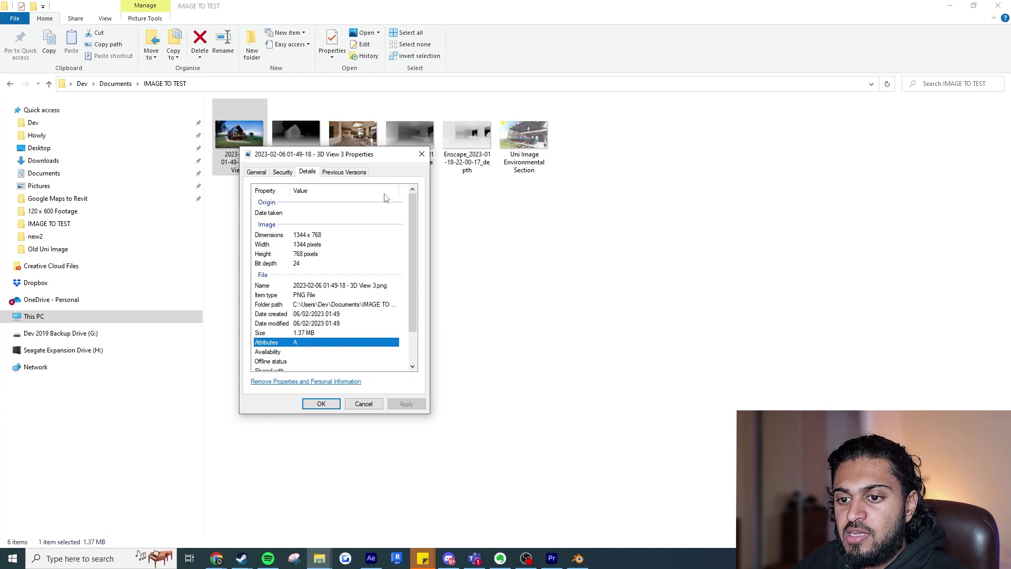
left_click(422, 154)
left_click(949, 6)
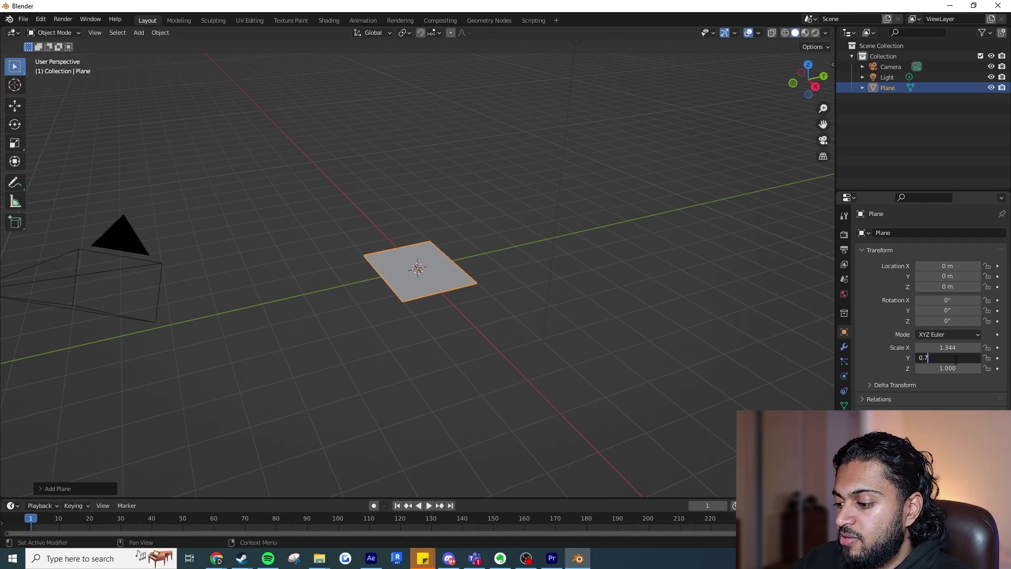
scroll(463, 269, "up", 4)
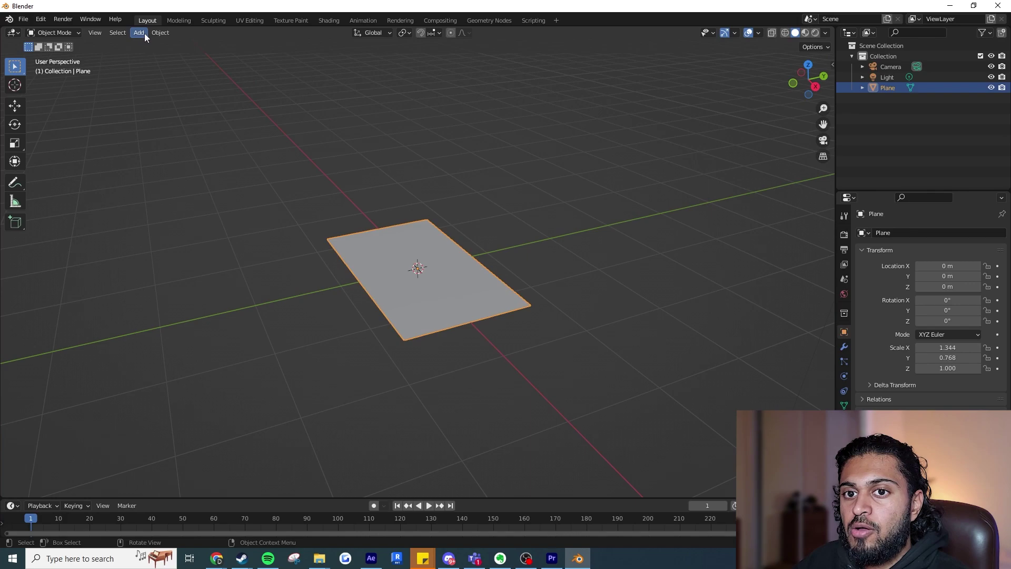
Subdivide the plane's mesh with 100 cuts in the Modeling workspace and inspect the resulting grid
left_click(178, 20)
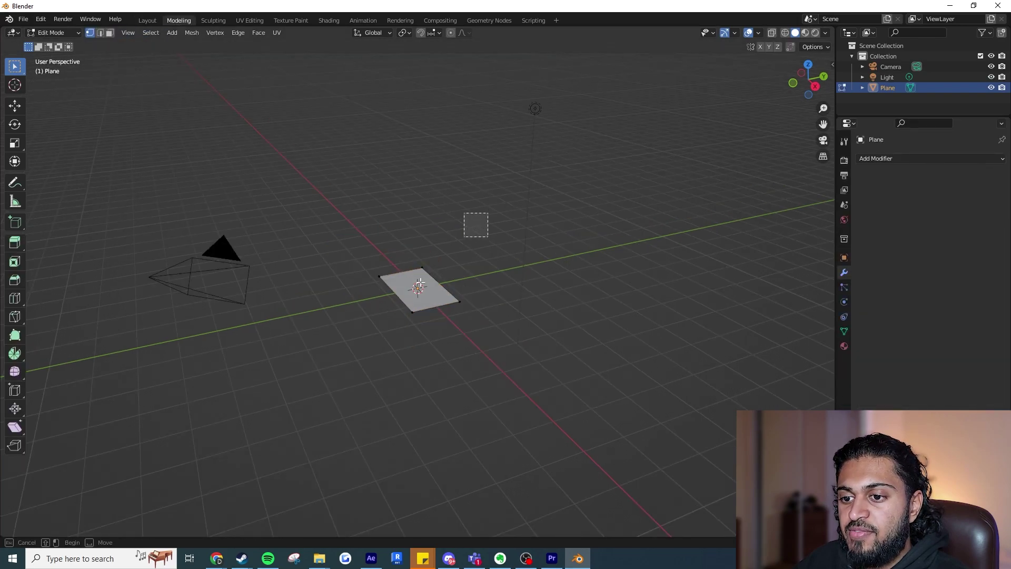
right_click(433, 298)
left_click(425, 299)
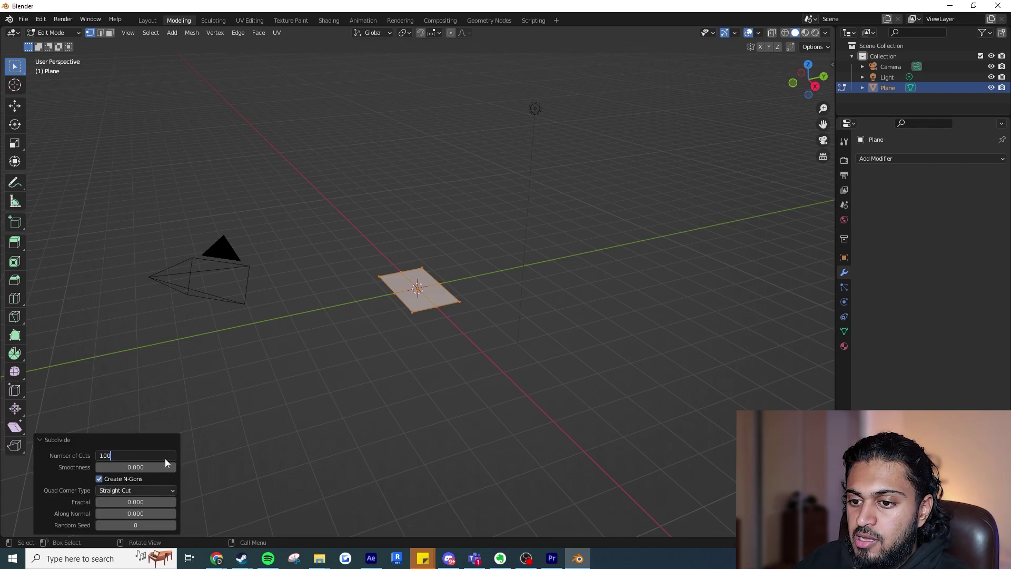
left_click(165, 460)
type("100")
key("Return")
key("alt+a")
scroll(439, 283, "up", 8)
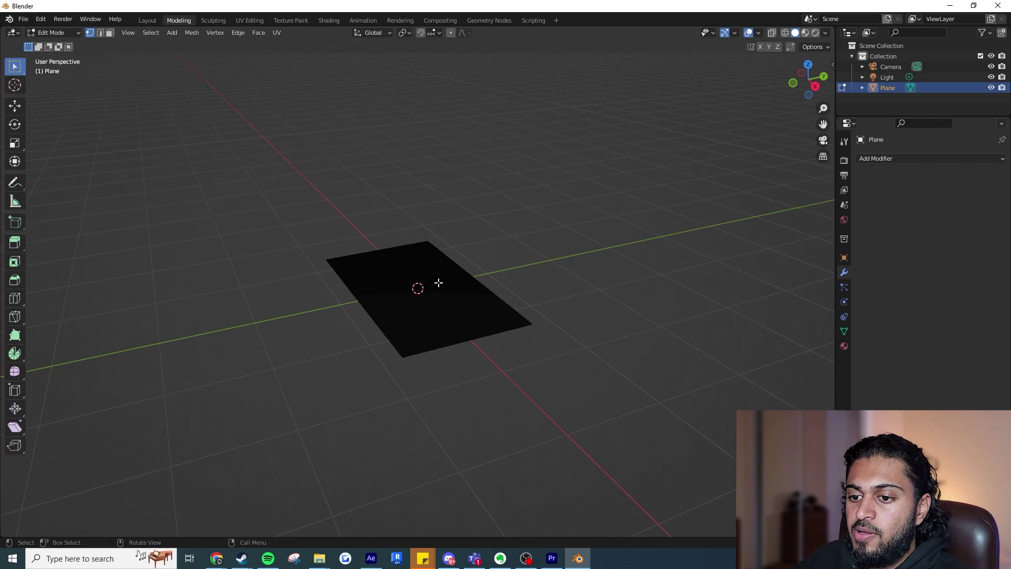
left_click_drag(468, 303, 469, 307)
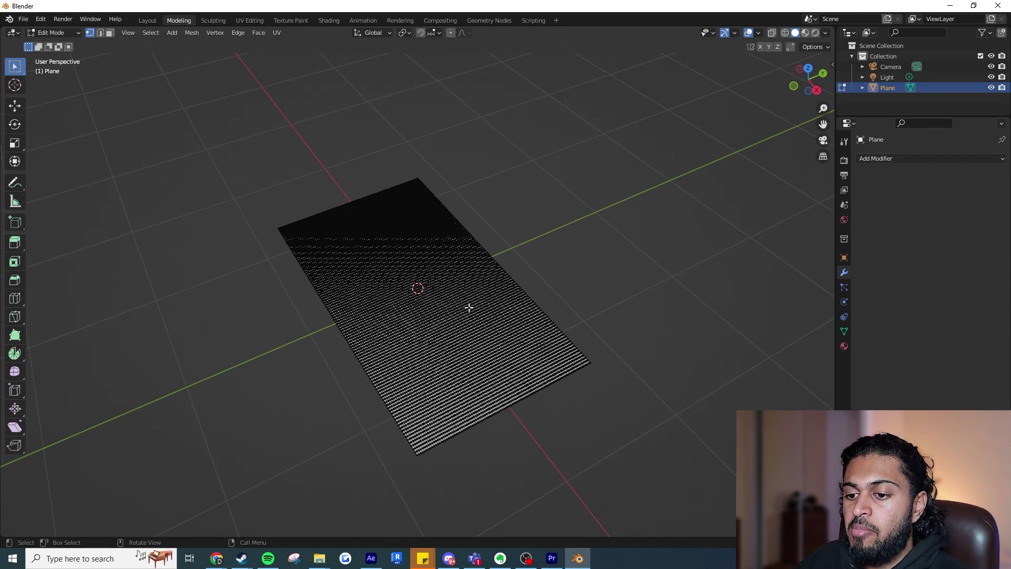
scroll(468, 307, "up", 1)
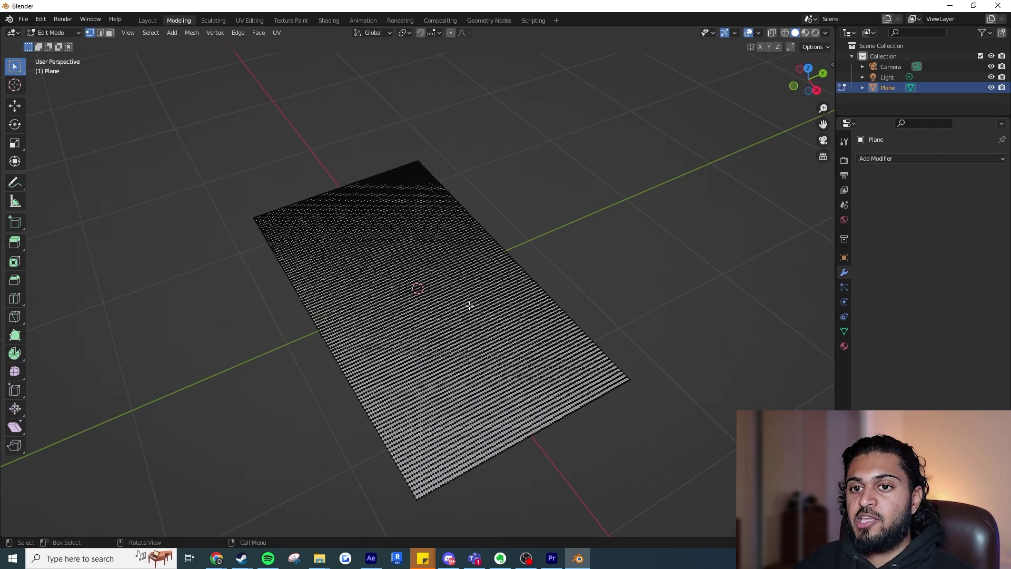
Return to the Layout workspace and add a Displace modifier to the plane
left_click(147, 20)
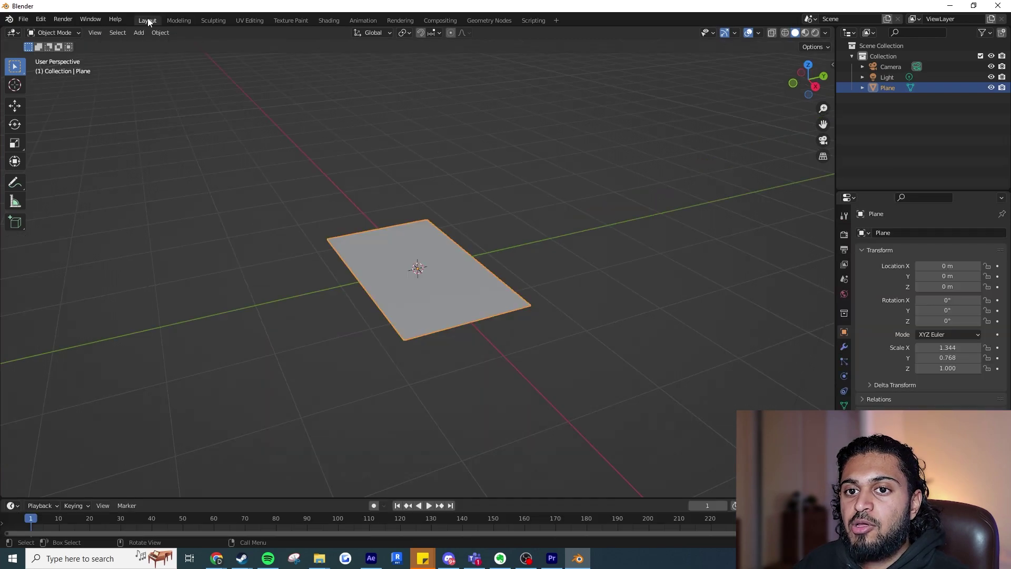
left_click(548, 204)
left_click(476, 267)
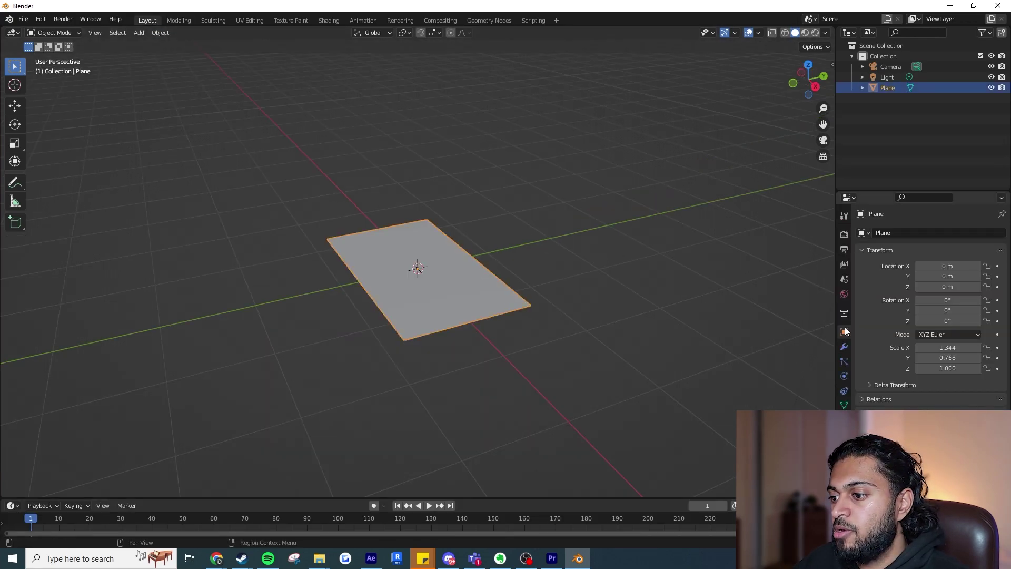
left_click(844, 346)
left_click(892, 231)
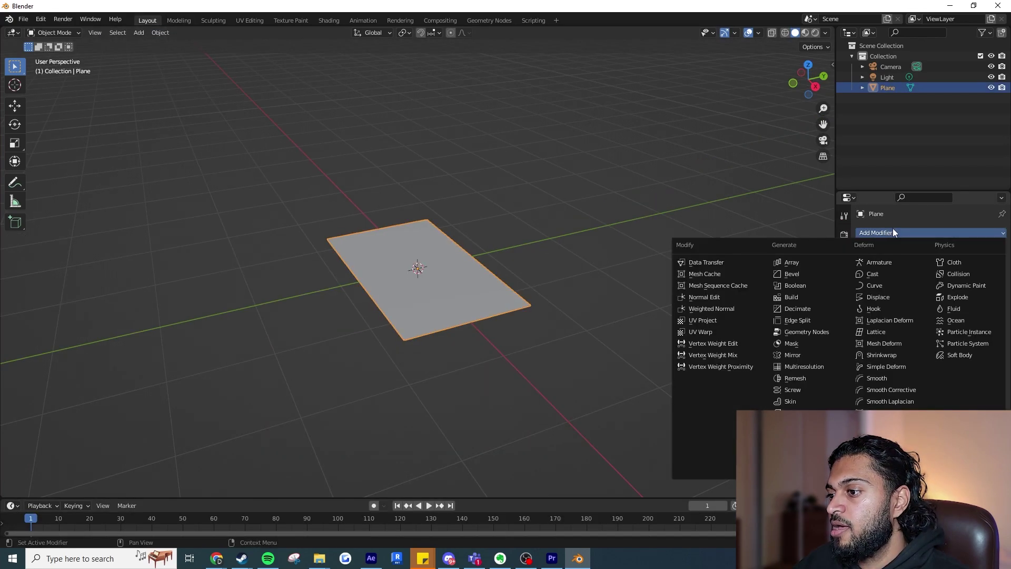
left_click(892, 296)
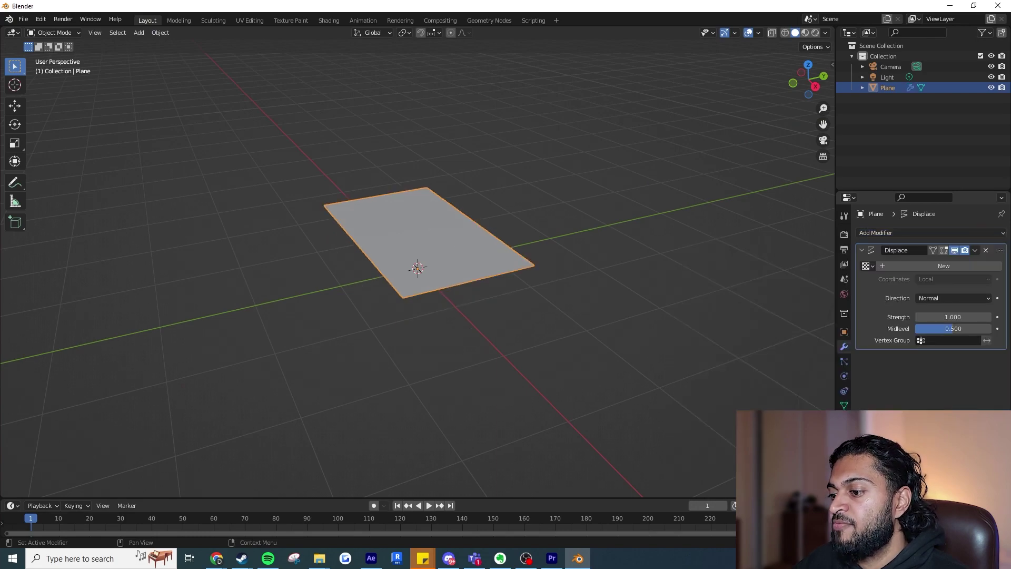
left_click(844, 435)
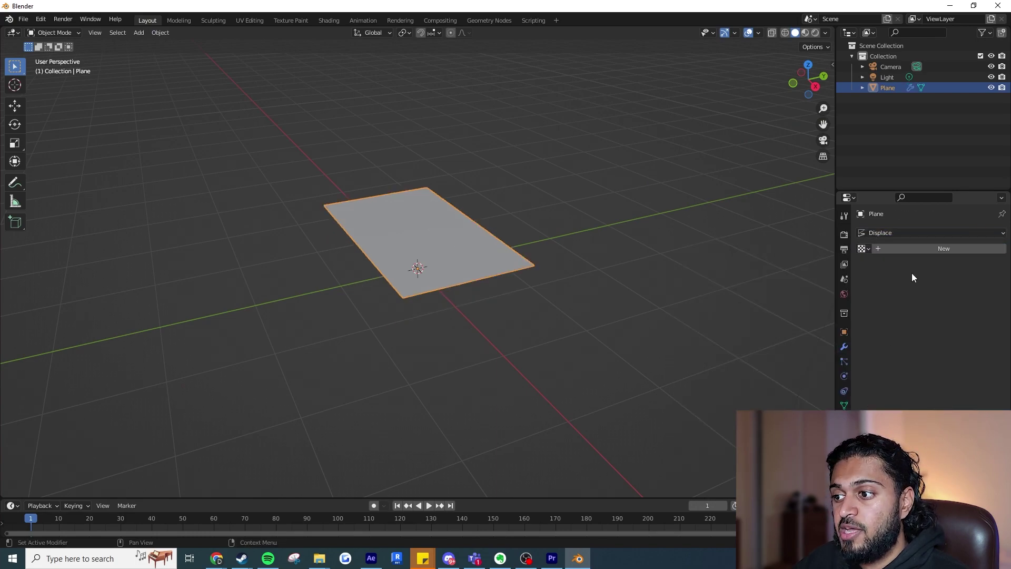
left_click(934, 248)
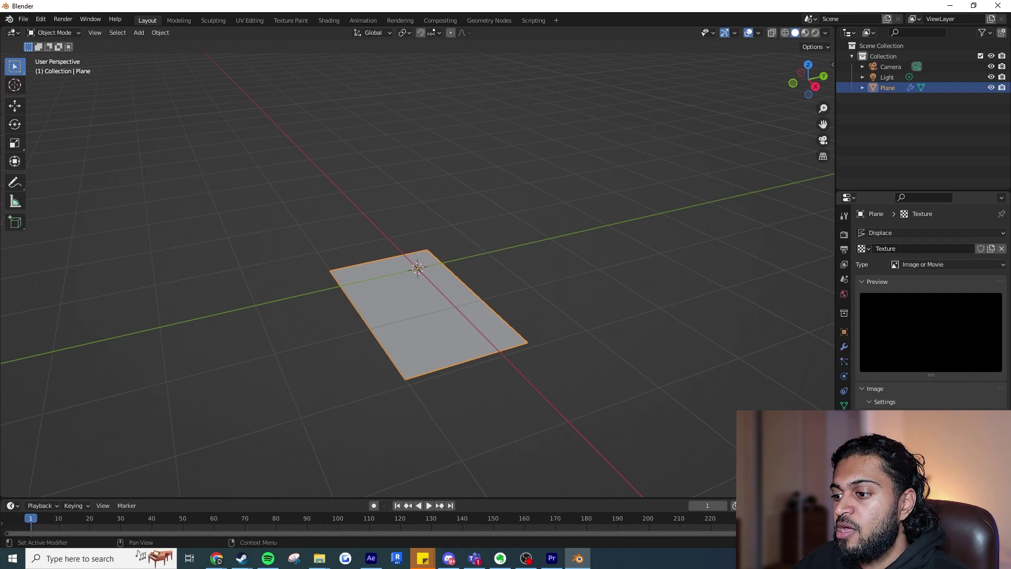
left_click(969, 416)
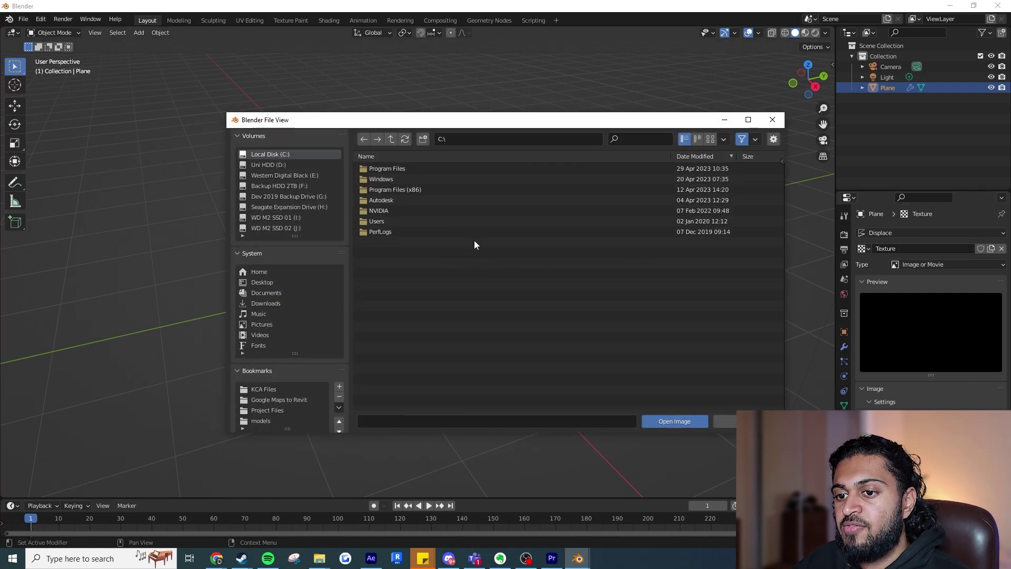
key("Return")
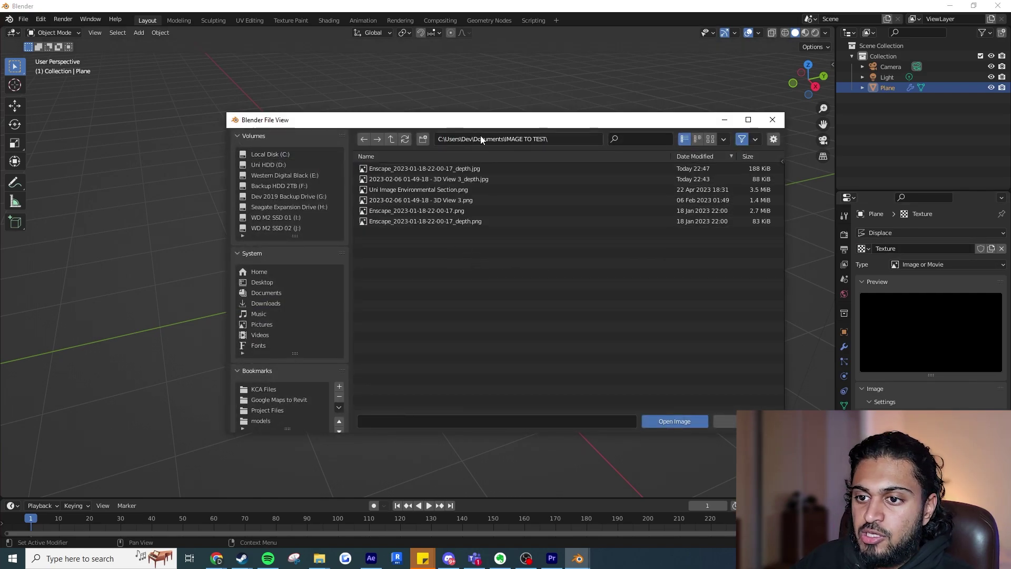
left_click(604, 178)
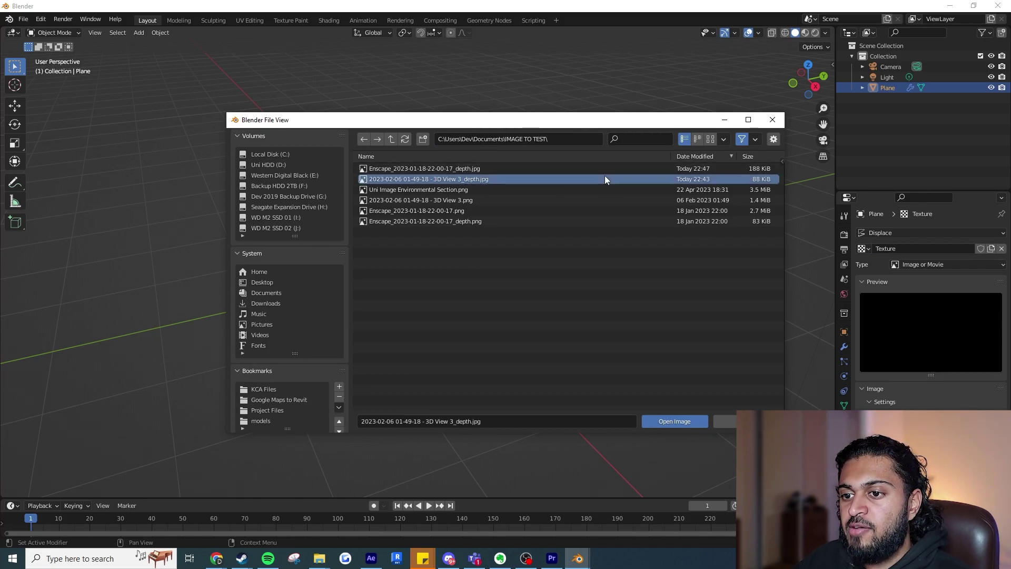
left_click(674, 422)
left_click_drag(515, 255, 497, 289)
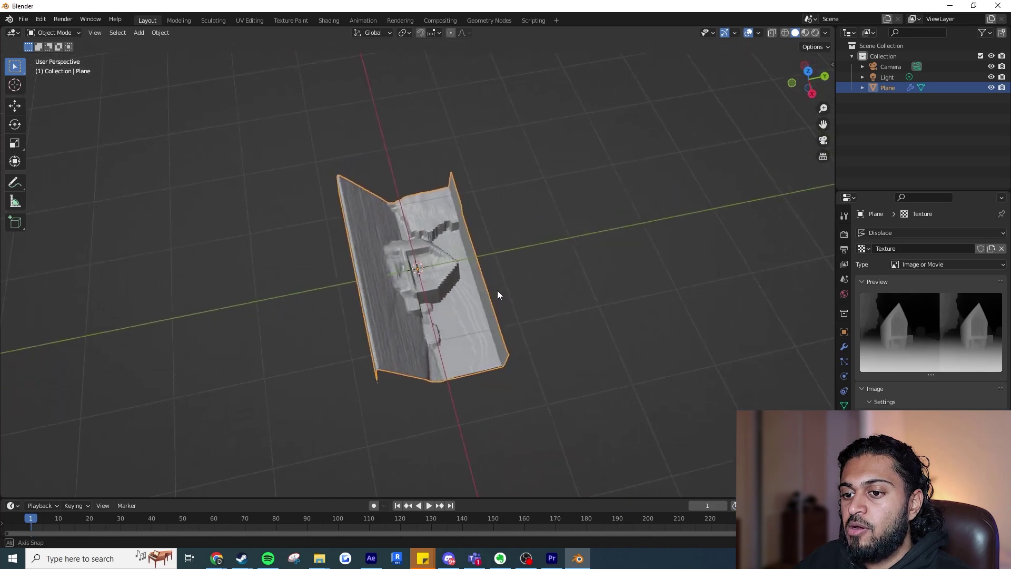
scroll(706, 255, "up", 5)
left_click(706, 255)
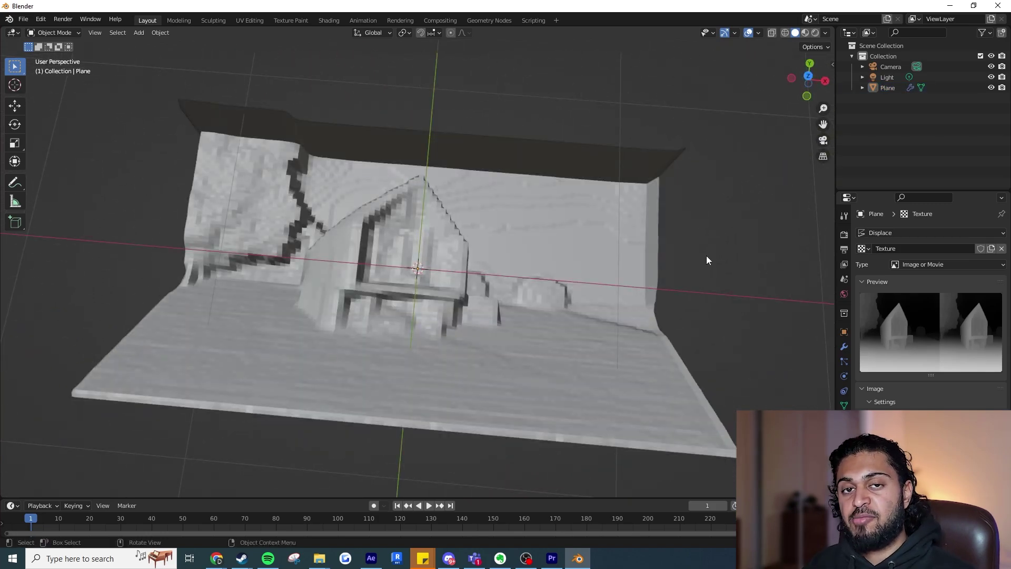
scroll(706, 255, "down", 3)
left_click_drag(463, 345, 519, 298)
Smooth the displaced plane with a Subdivision Surface modifier, setting its viewport levels to 2
left_click(591, 309)
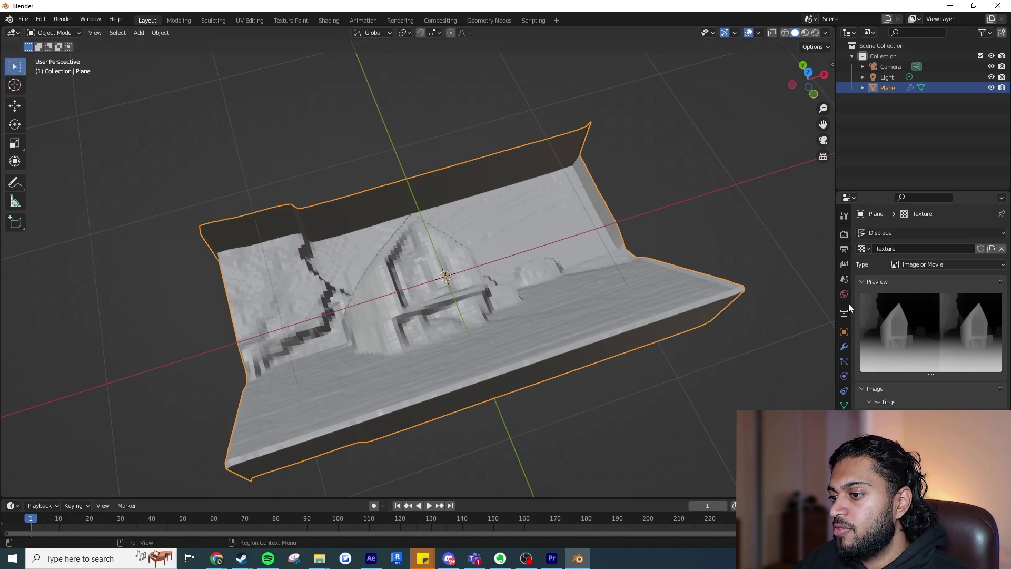
left_click(844, 345)
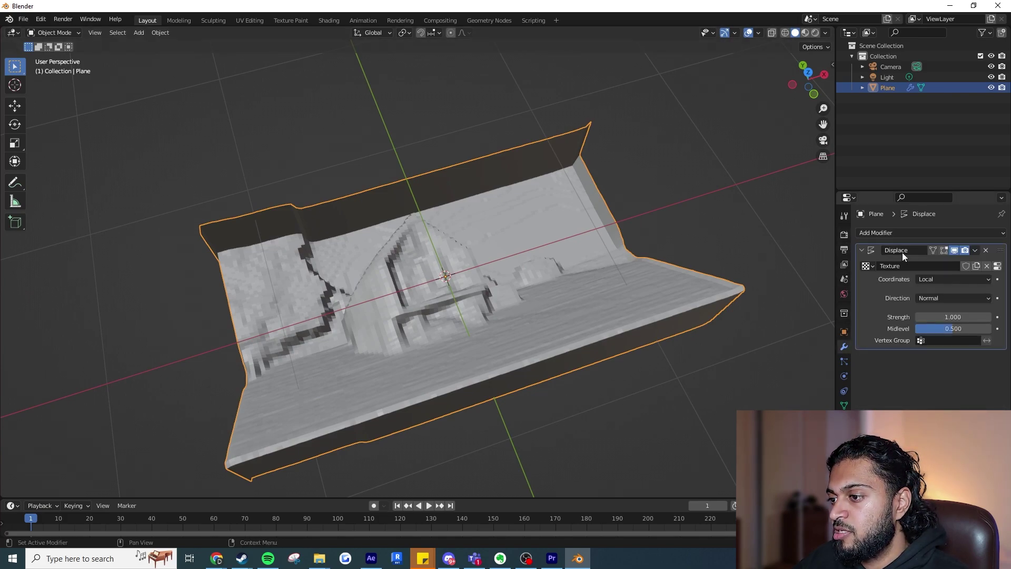
left_click(846, 332)
left_click(845, 345)
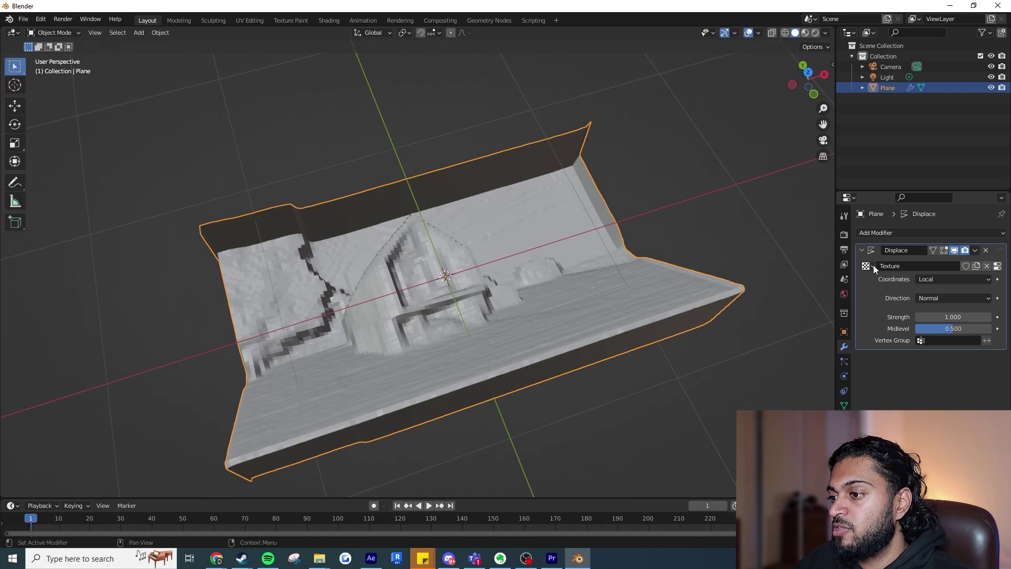
left_click(877, 234)
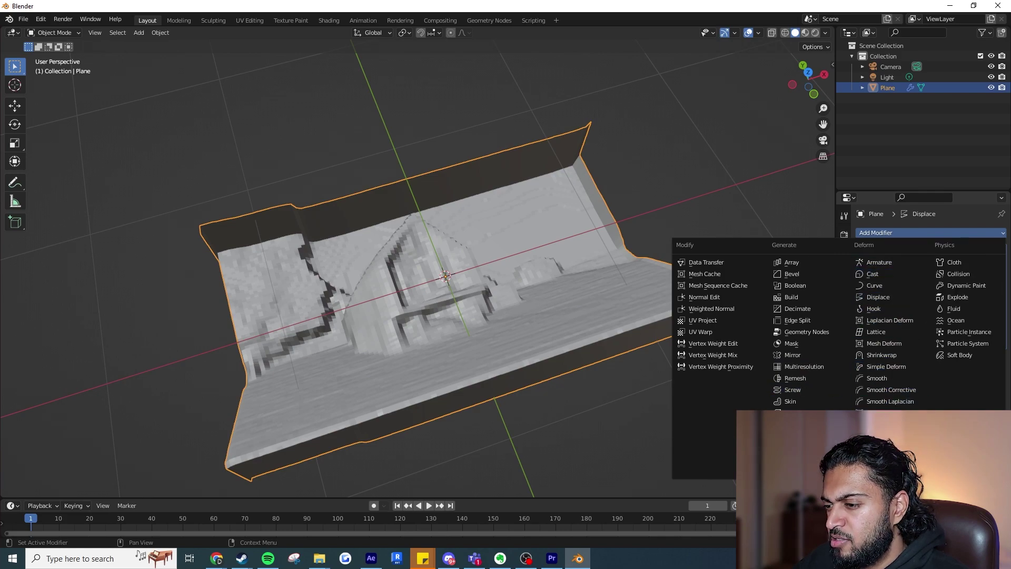
left_click(797, 424)
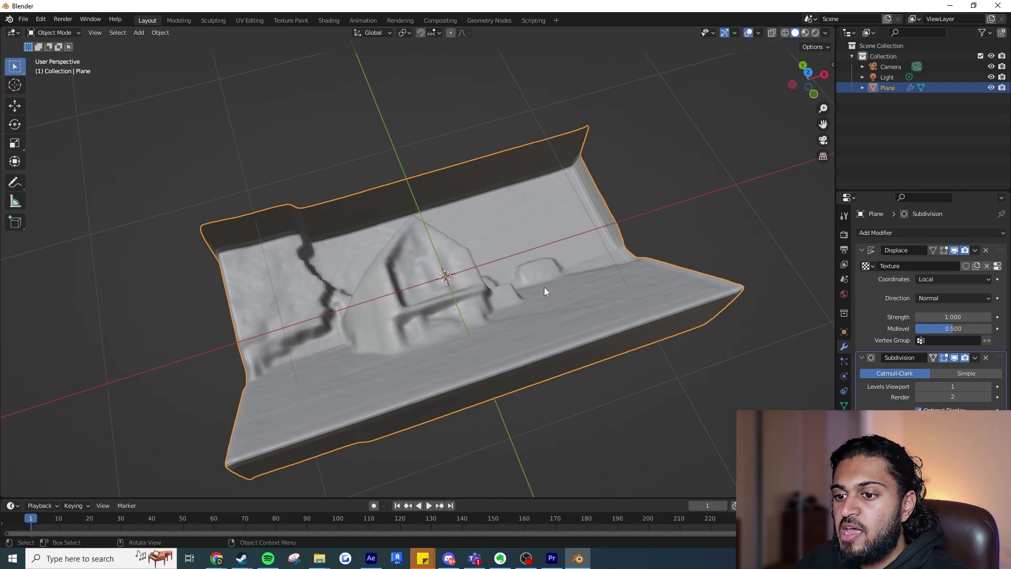
left_click(965, 386)
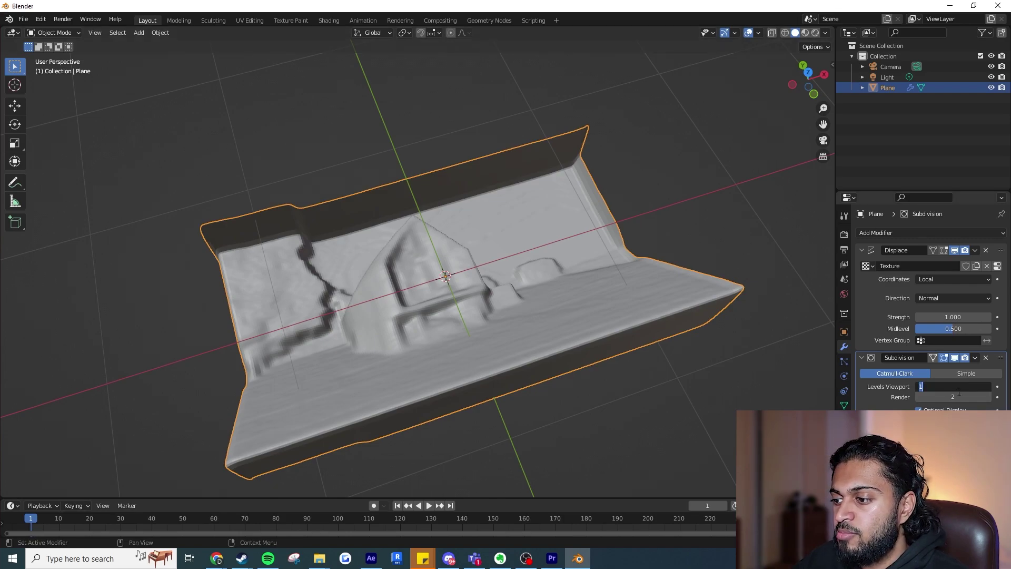
type("2")
key("Return")
left_click(691, 276)
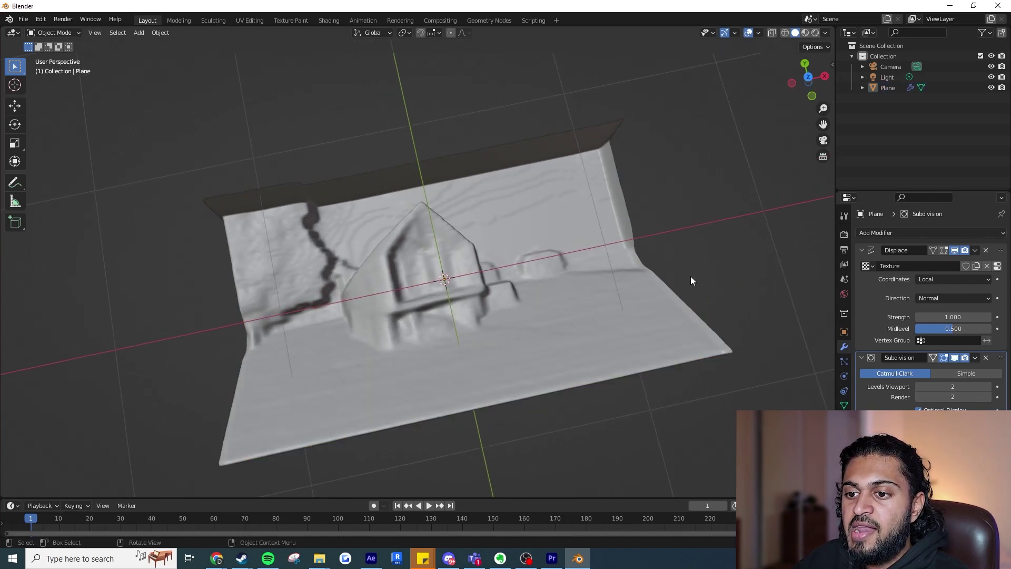
left_click_drag(697, 263, 725, 246)
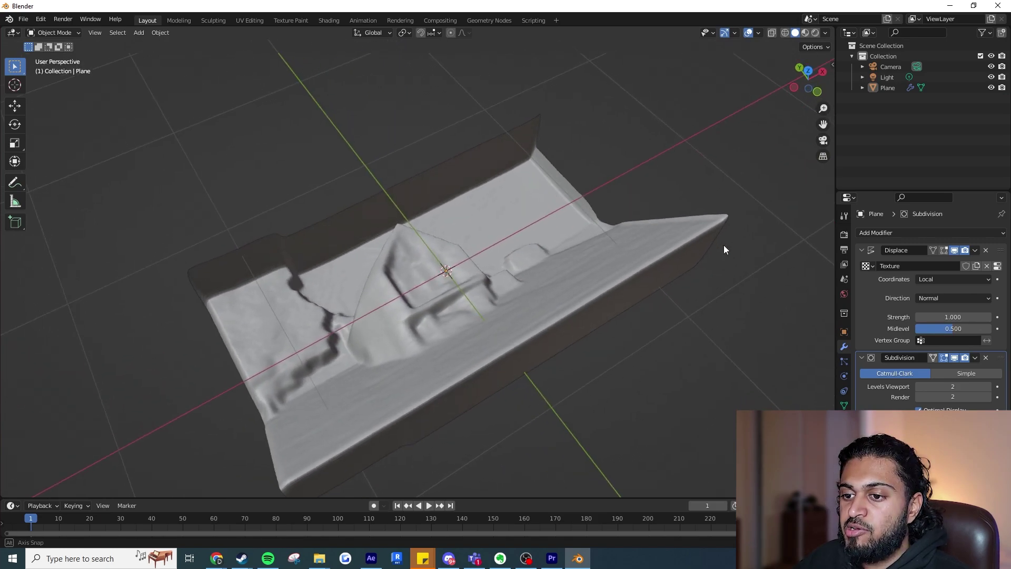
Create a new material on the displaced plane
left_click(634, 238)
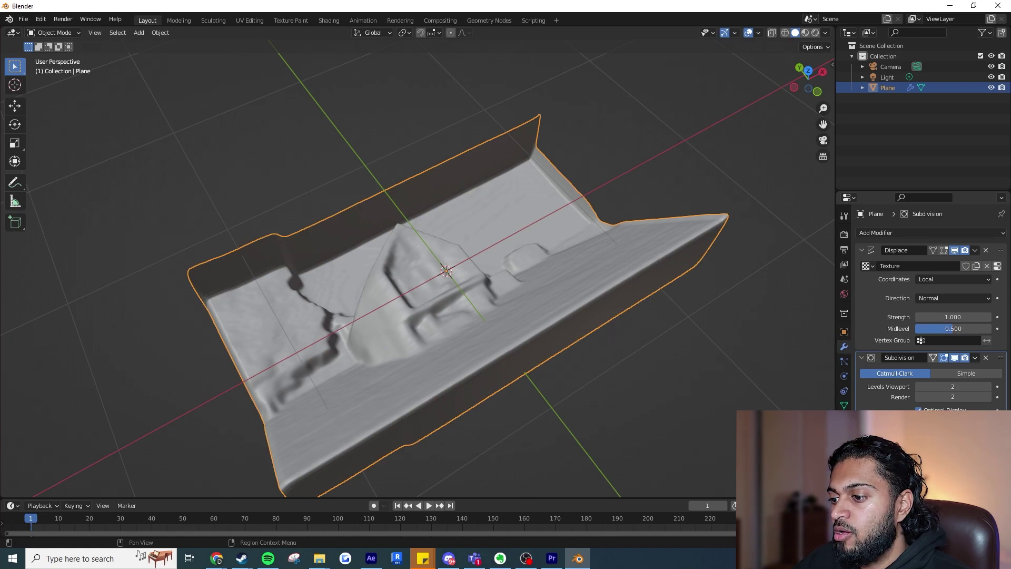
left_click(844, 419)
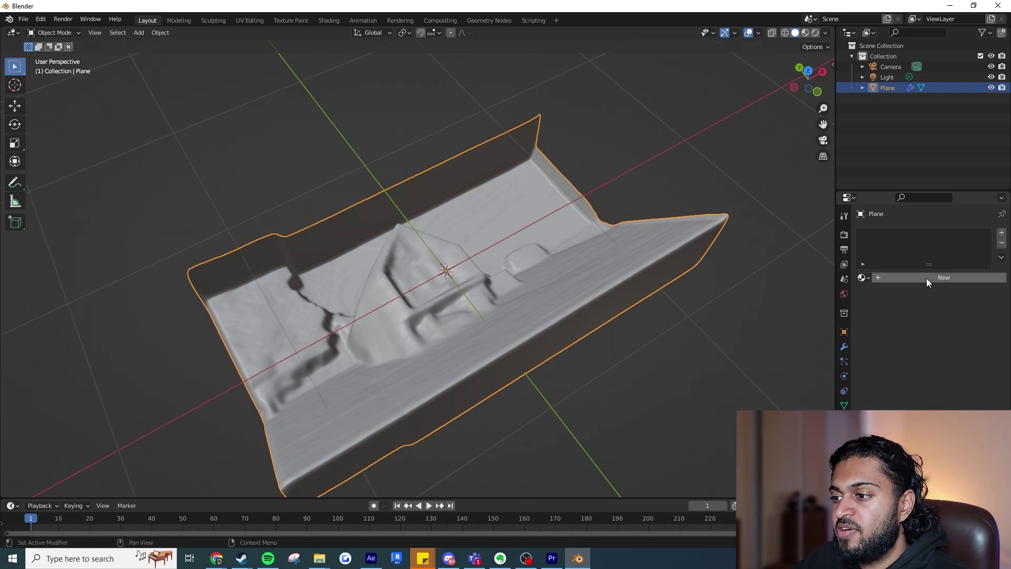
left_click(877, 275)
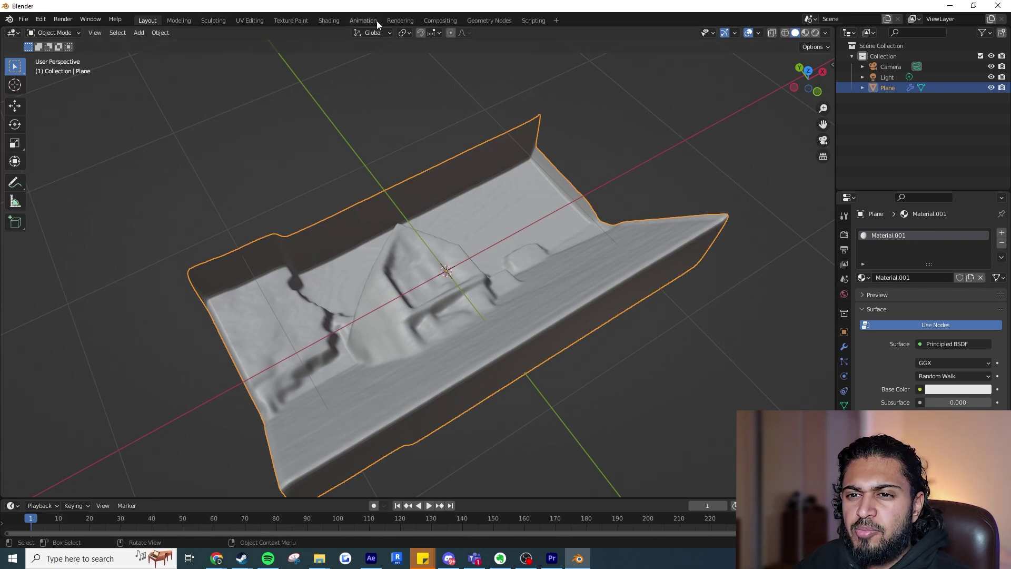
left_click(324, 20)
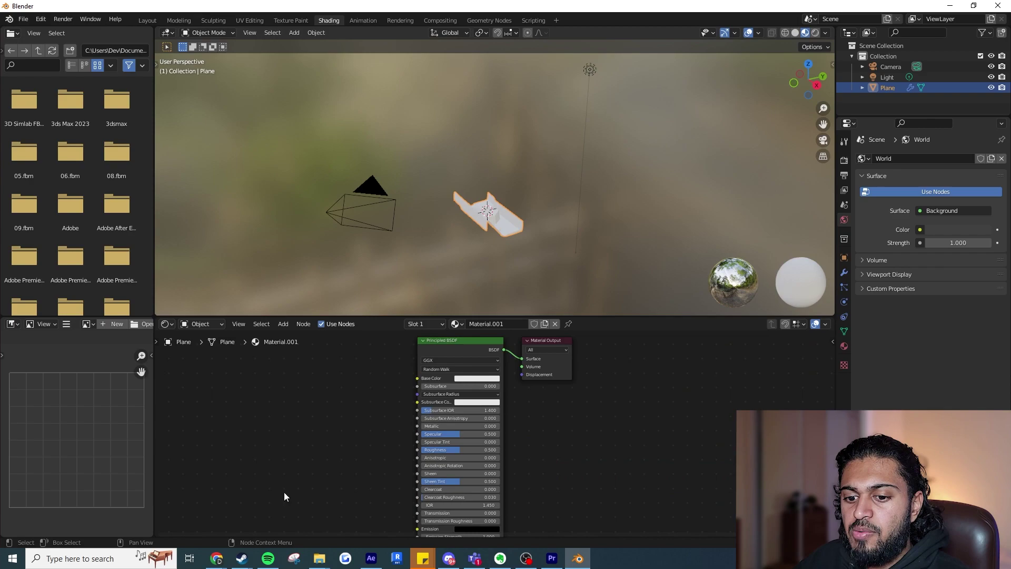
mouse_move(320, 558)
left_click(237, 506)
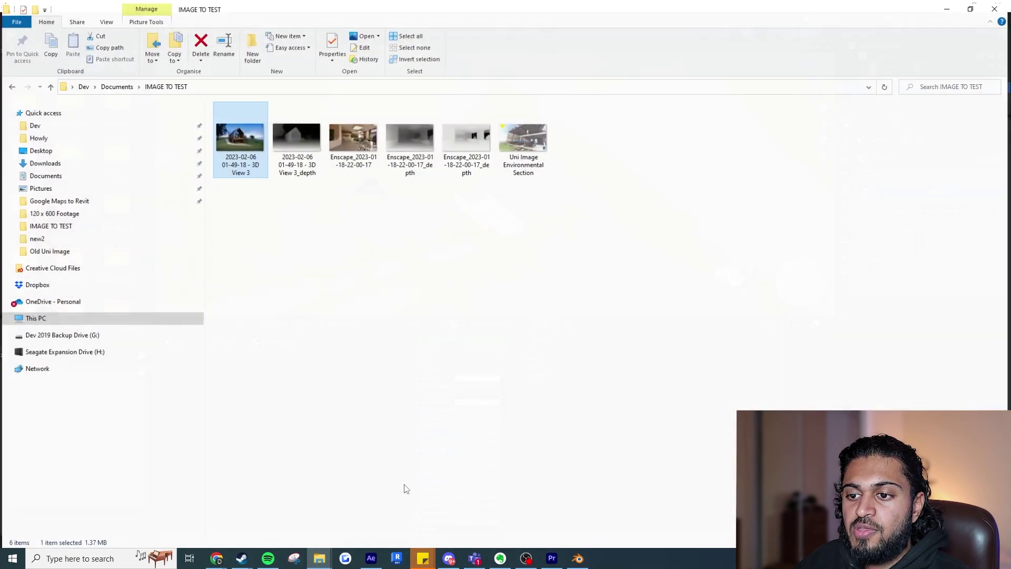
left_click_drag(237, 140, 232, 368)
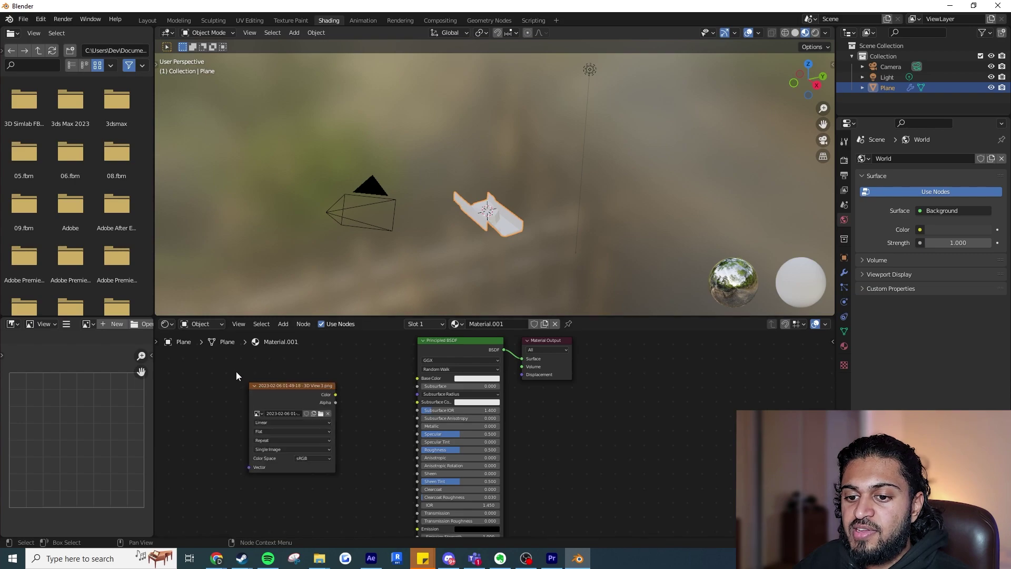
Connect the render image texture's Color output to the Principled BSDF's Base Color input
left_click(326, 355)
scroll(362, 380, "up", 1)
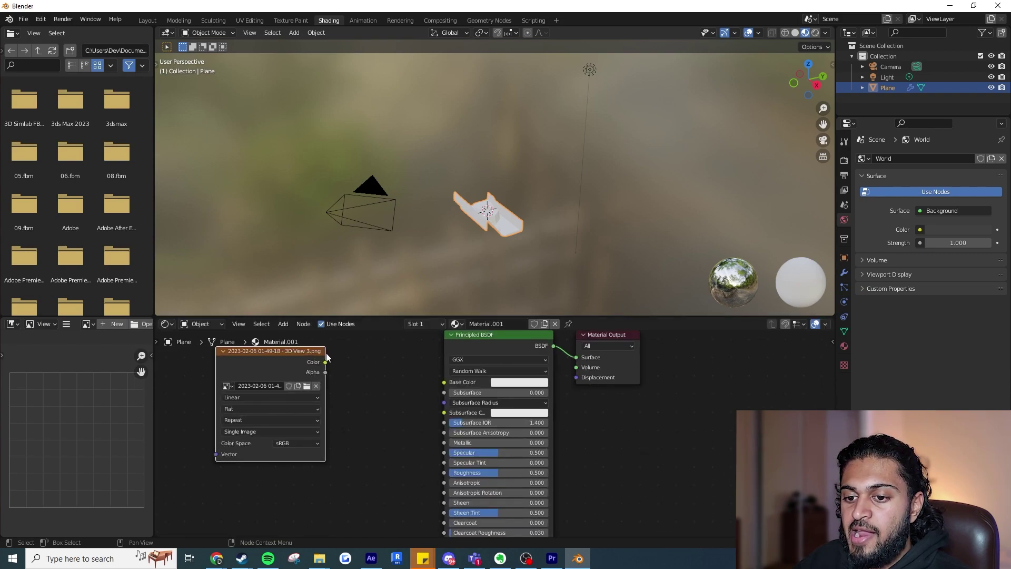
left_click_drag(326, 362, 444, 381)
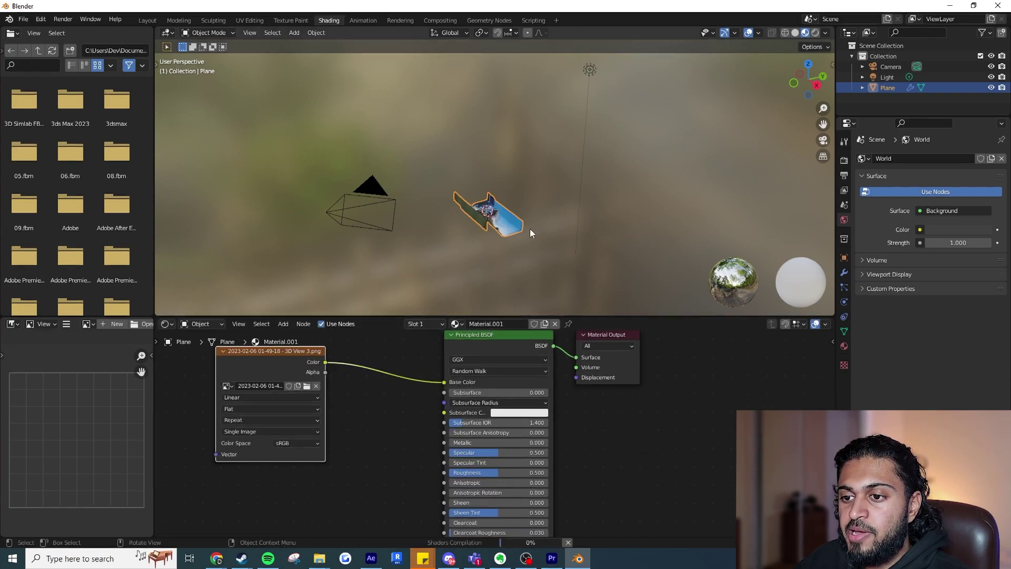
Lower the plane material's Specular to 0.100 and Roughness to 0.095
left_click(575, 238)
left_click_drag(575, 235, 611, 267)
scroll(516, 215, "up", 4)
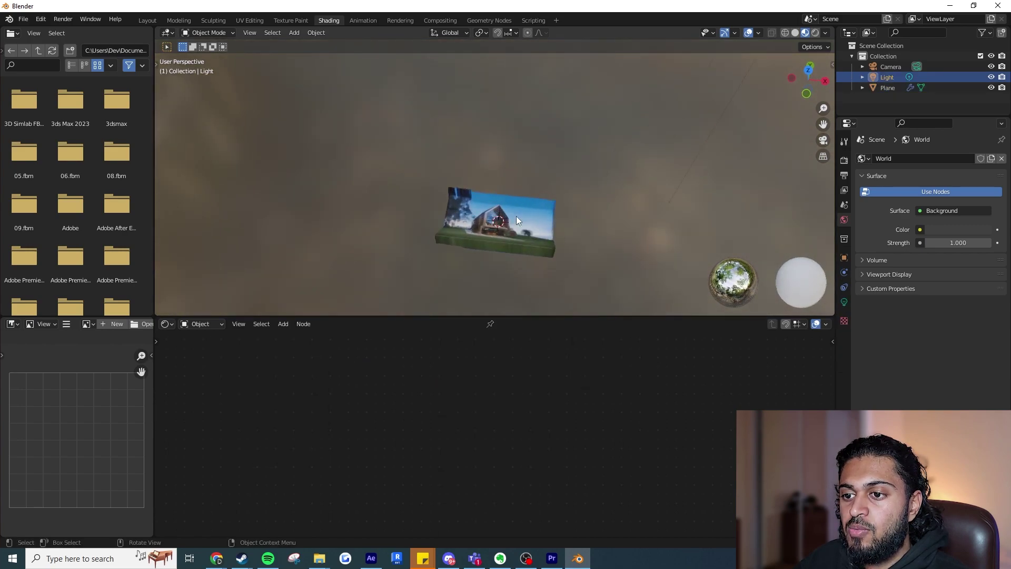
left_click_drag(536, 250, 480, 238)
scroll(480, 242, "up", 2)
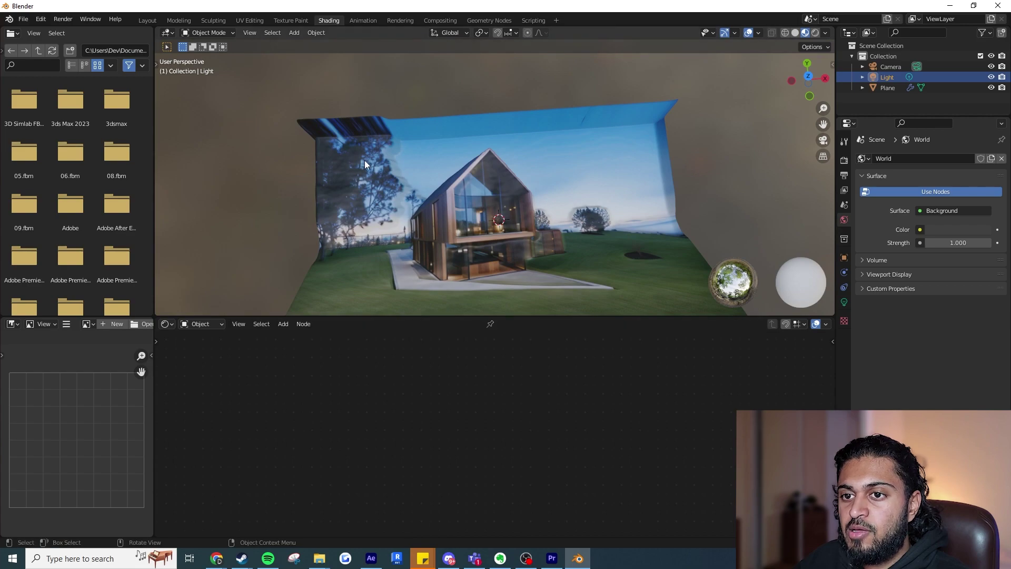
left_click(375, 175)
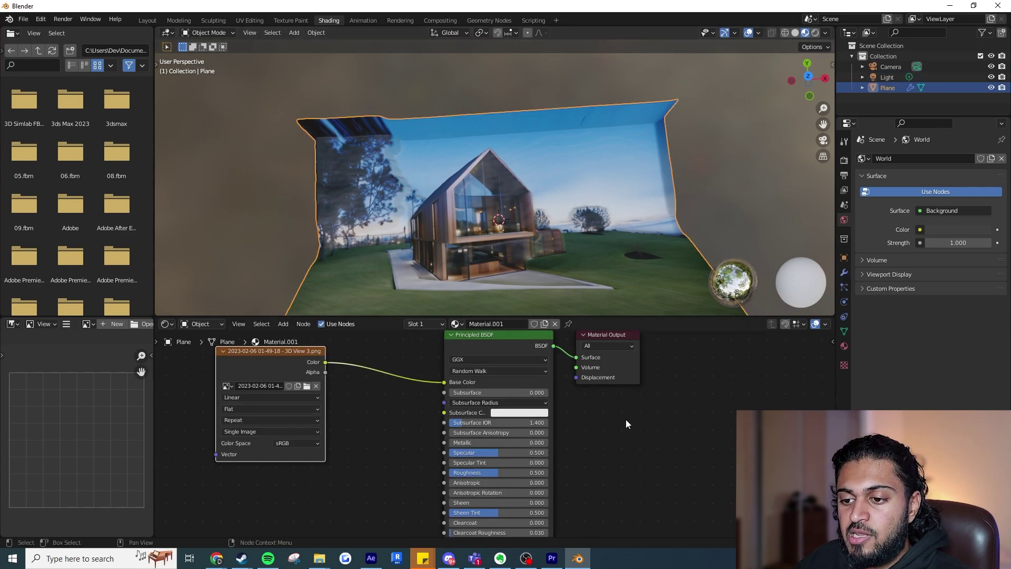
mouse_move(481, 452)
left_mouse_down()
mouse_move(464, 453)
mouse_move(480, 473)
left_mouse_up()
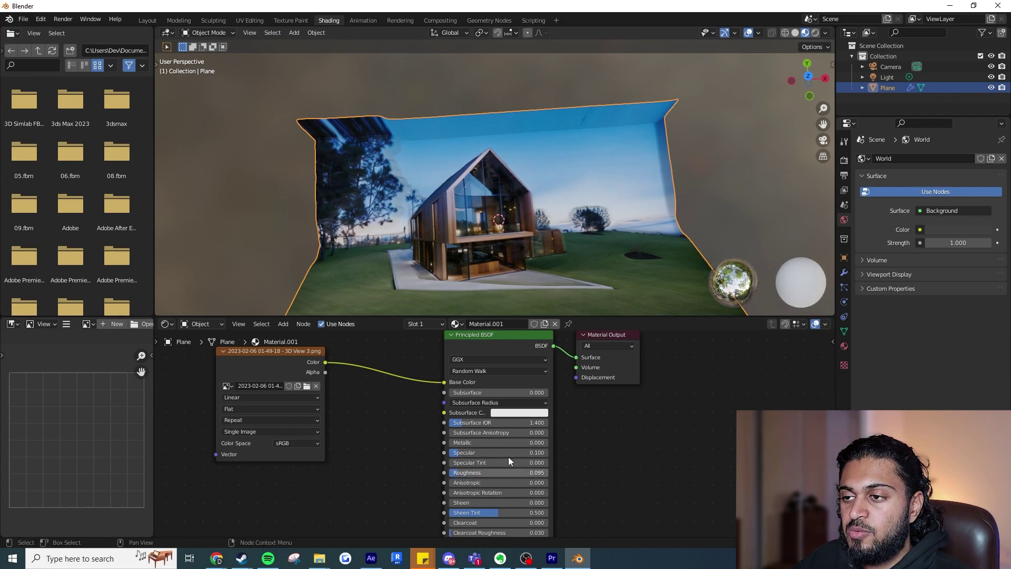
Return to the Layout workspace and display the textured relief in Material Preview shading
left_click(148, 20)
left_click(670, 83)
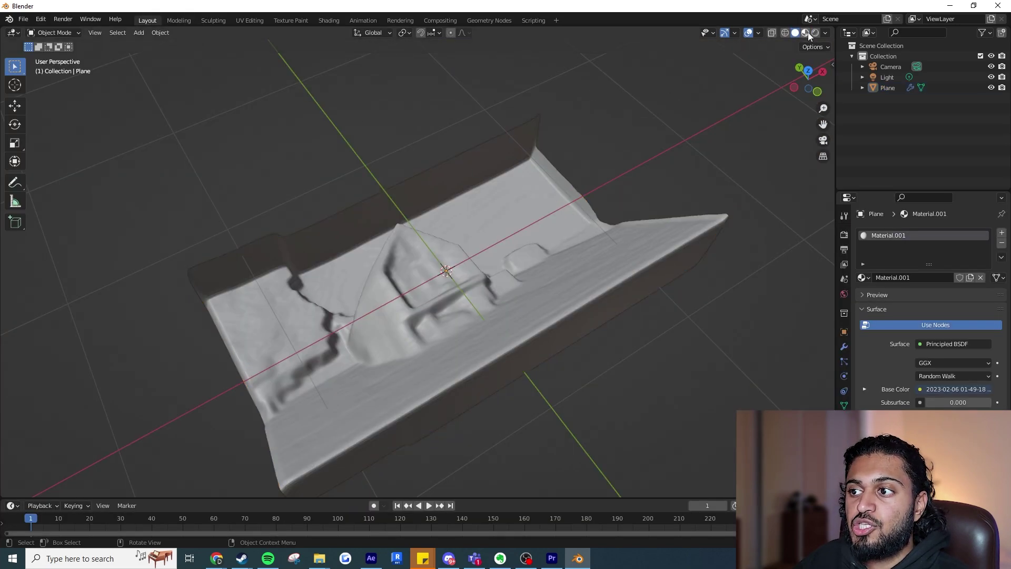
left_click(807, 33)
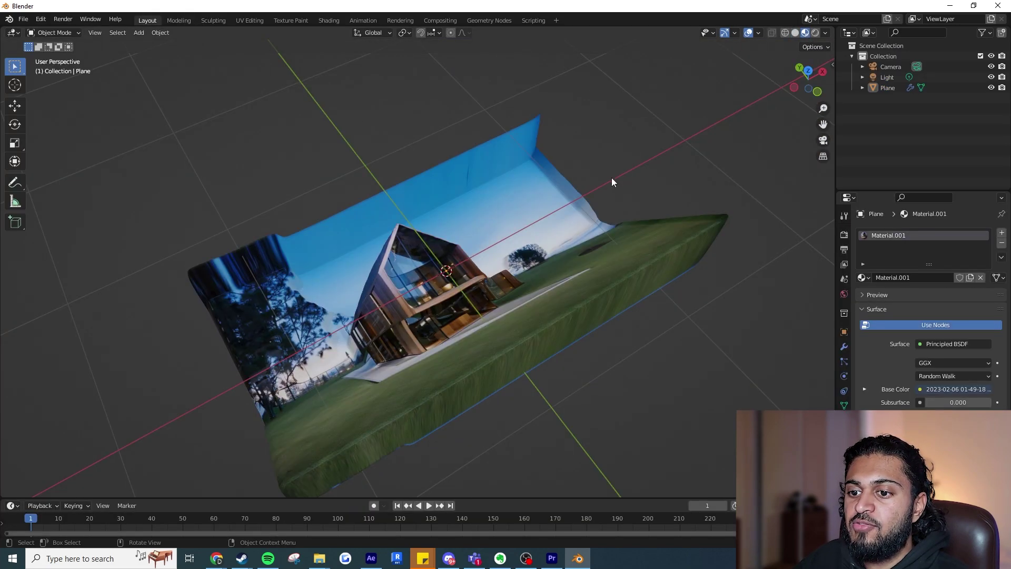
mouse_move(670, 145)
left_mouse_down()
mouse_move(616, 203)
mouse_move(580, 208)
left_mouse_up()
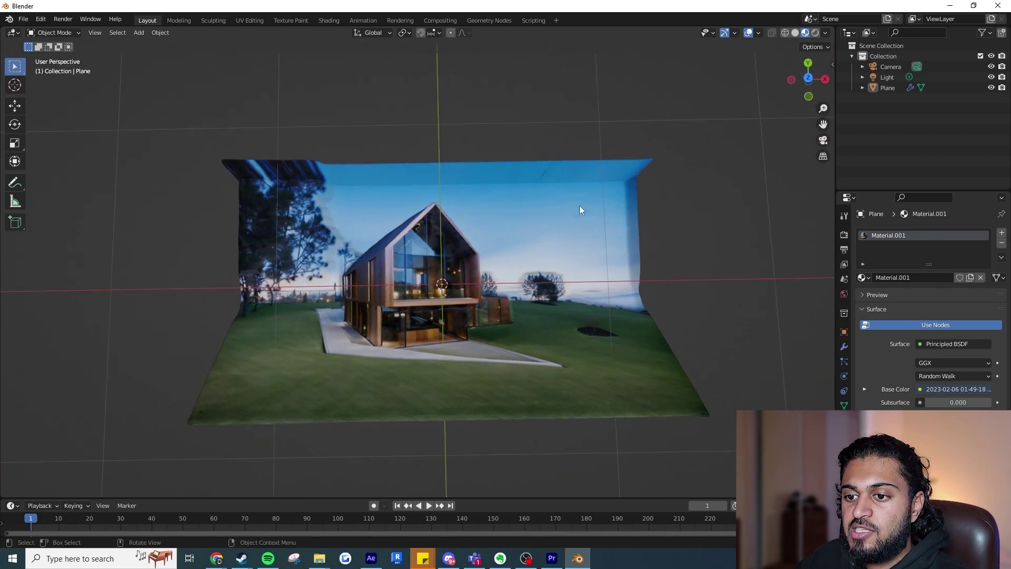
scroll(430, 289, "up", 4)
left_click_drag(441, 279, 564, 253)
scroll(562, 258, "down", 2)
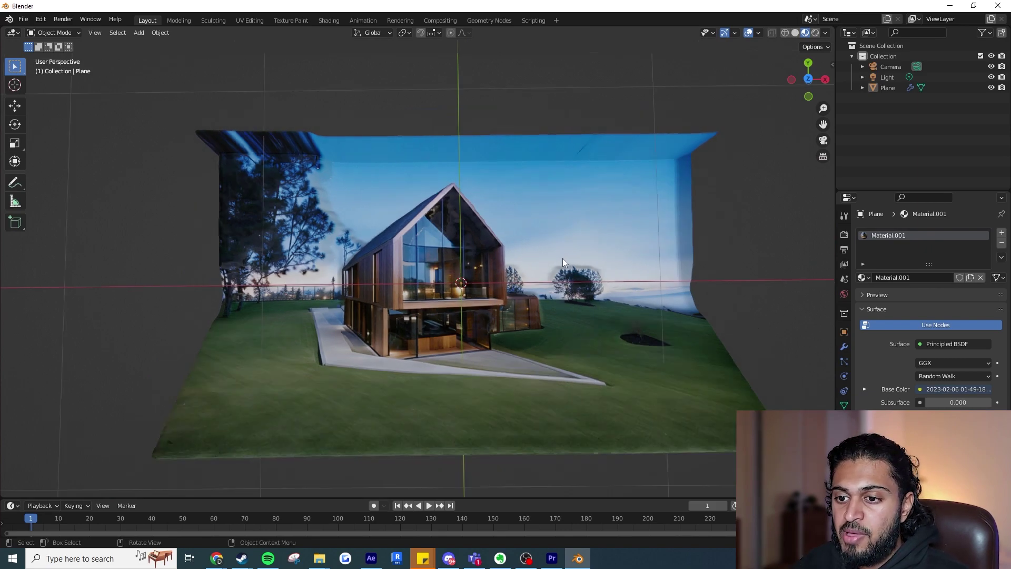
scroll(443, 278, "up", 4)
left_click(444, 278)
mouse_move(379, 349)
left_mouse_down()
mouse_move(400, 343)
mouse_move(397, 319)
mouse_move(384, 317)
mouse_move(377, 337)
left_mouse_up()
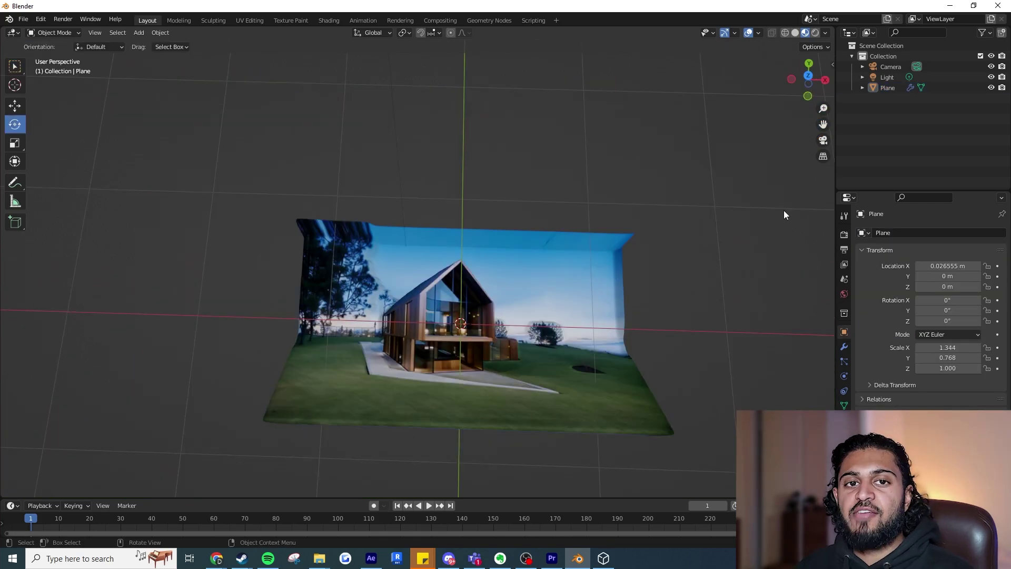
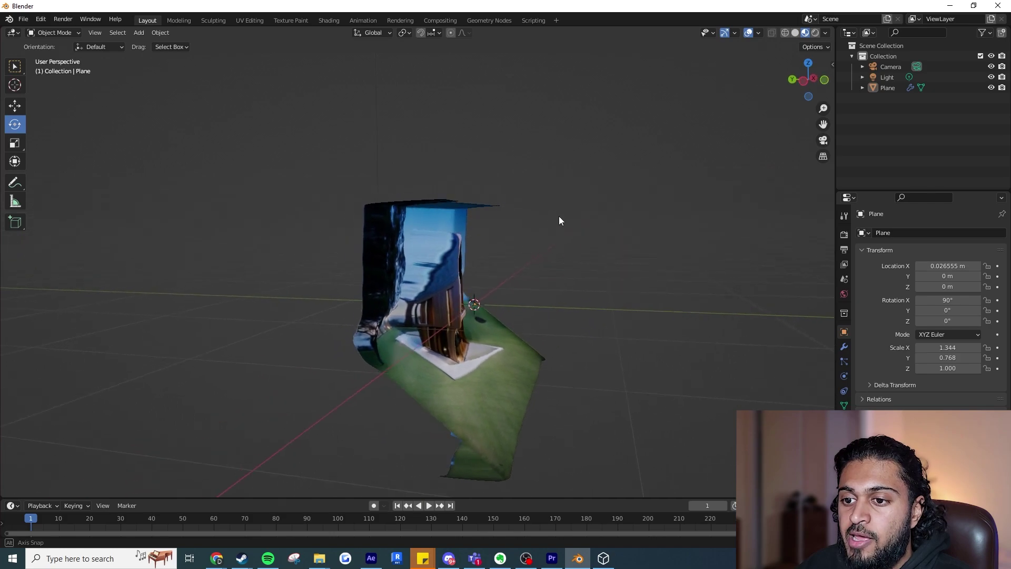
Convert the displaced plane to a mesh
left_click(492, 210)
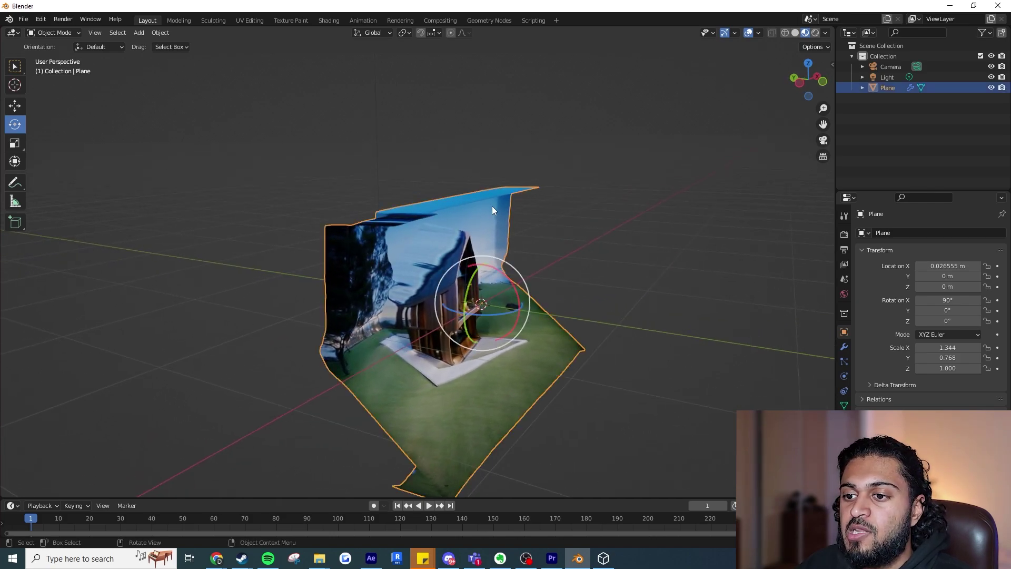
right_click(492, 207)
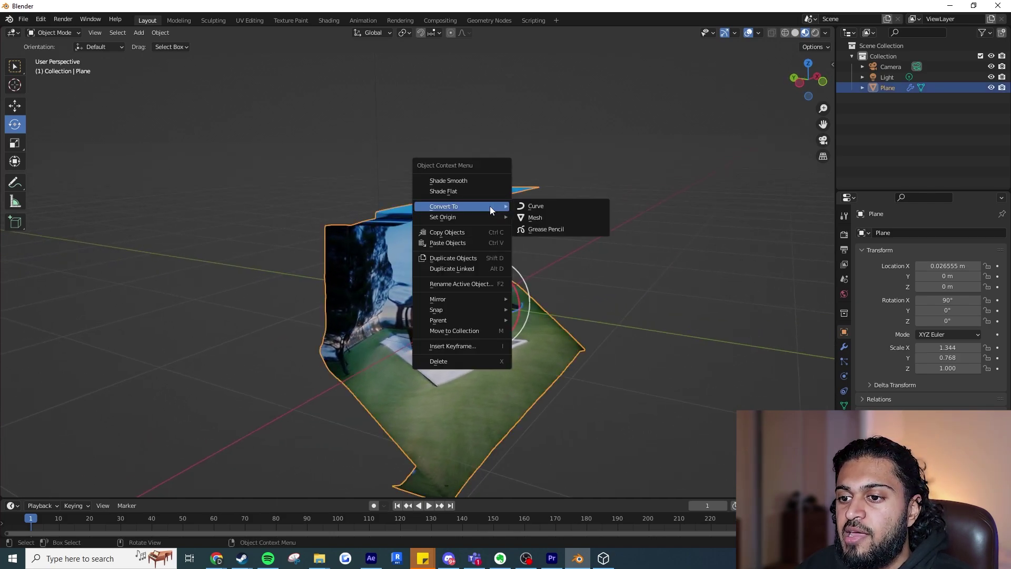
left_click(553, 217)
left_click(442, 112)
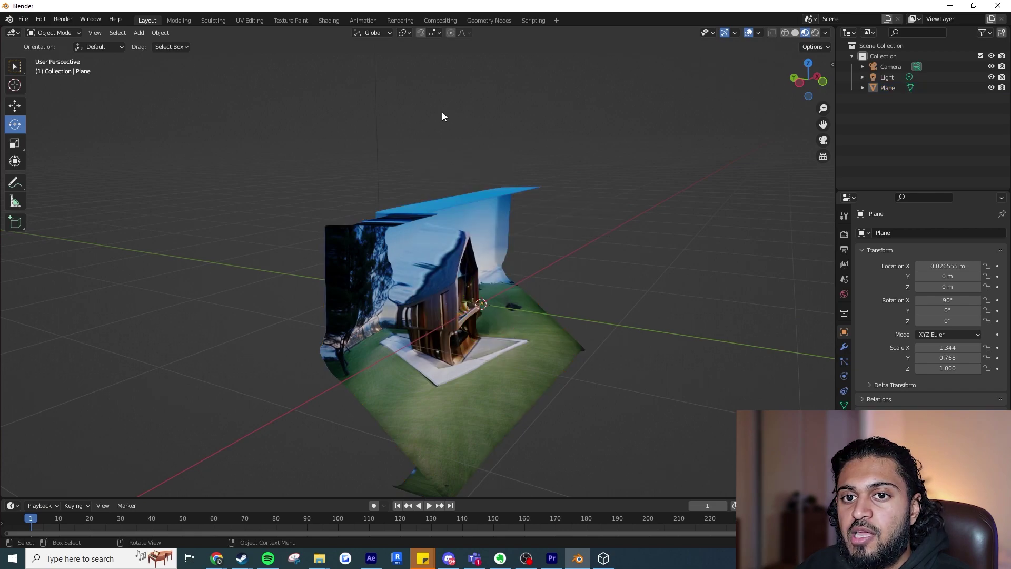
Enter Edit Mode on the relief and delete vertices from the strip projecting forward along its top edge
left_click(62, 34)
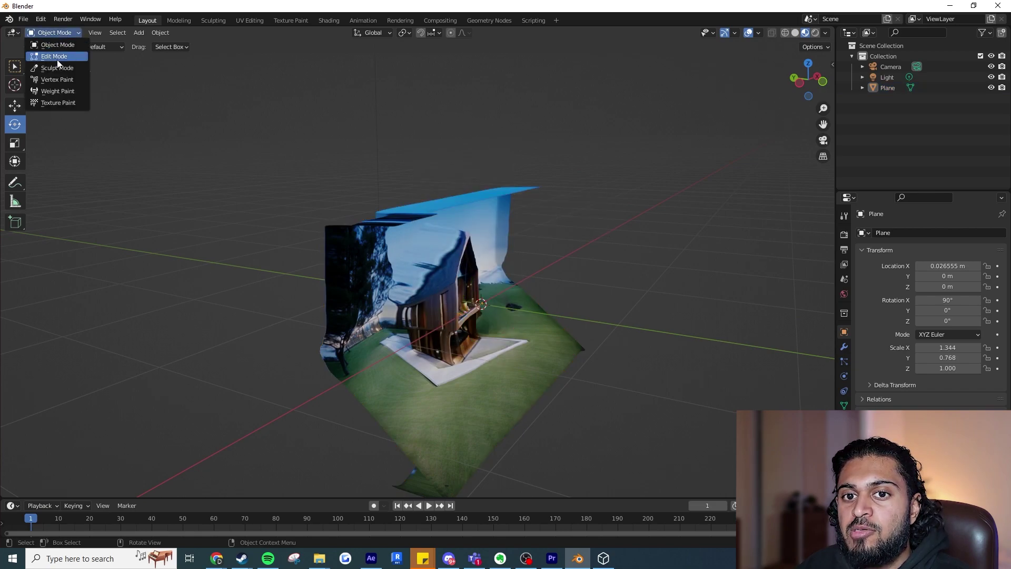
left_click(55, 56)
left_click_drag(273, 106, 442, 193)
key("x")
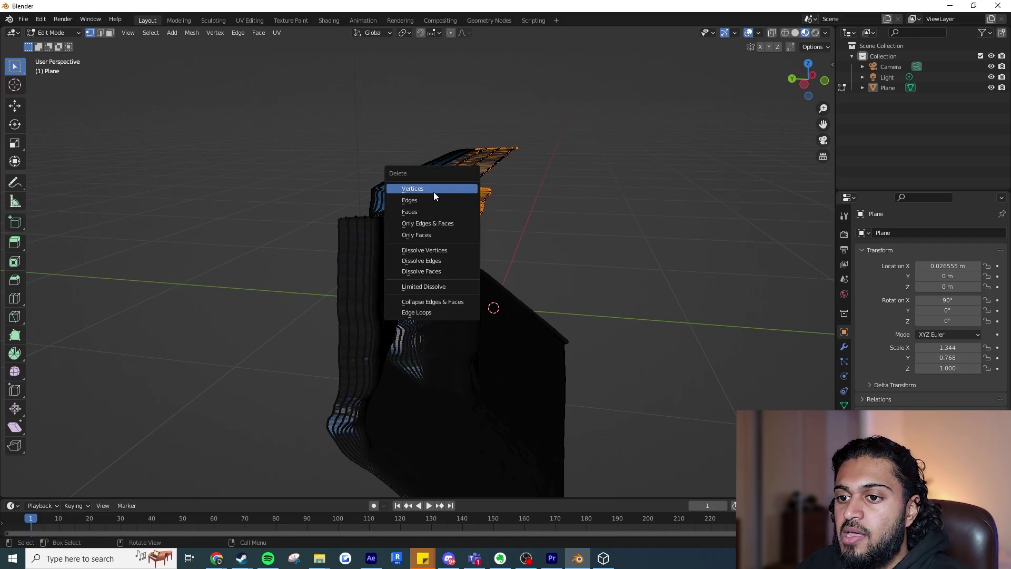
left_click(431, 188)
Delete more of the leftover vertices along the relief's projecting top edge
left_click_drag(495, 171, 355, 181)
key("x")
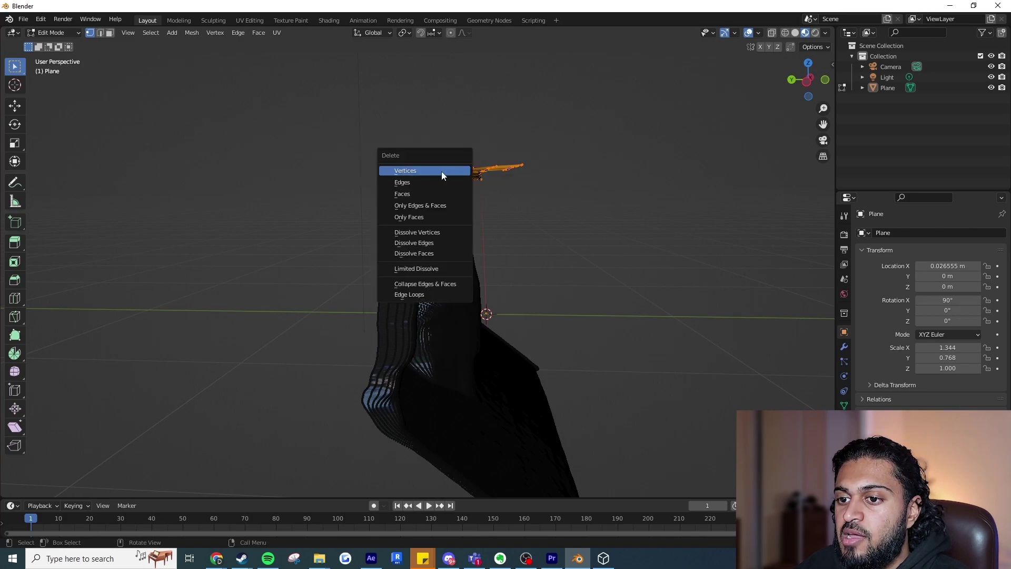
left_click(453, 169)
left_click_drag(558, 132, 585, 155)
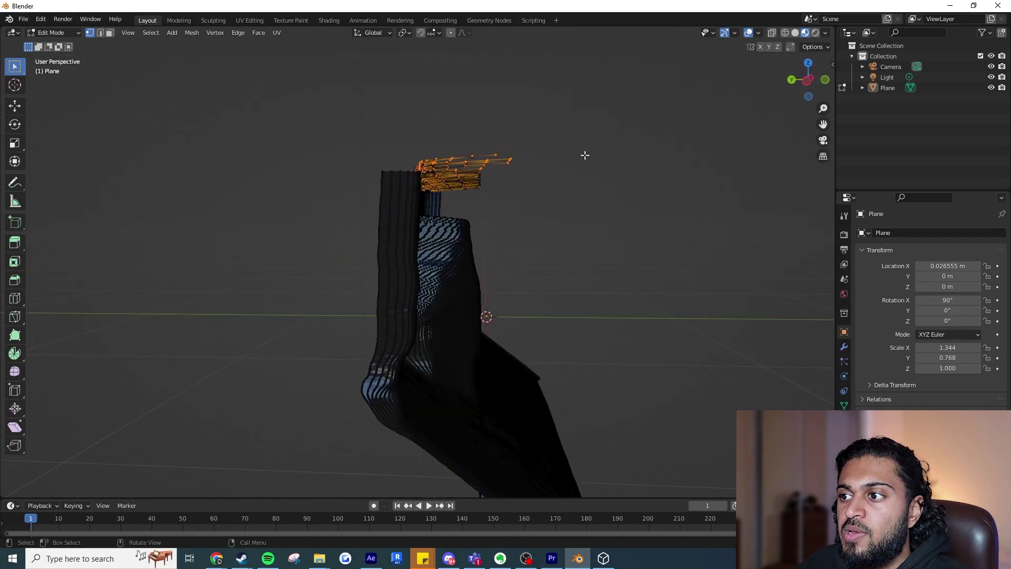
Turn on X-ray and delete the vertices across the full depth of the relief's top edge
left_click(771, 33)
left_click_drag(658, 113, 670, 114)
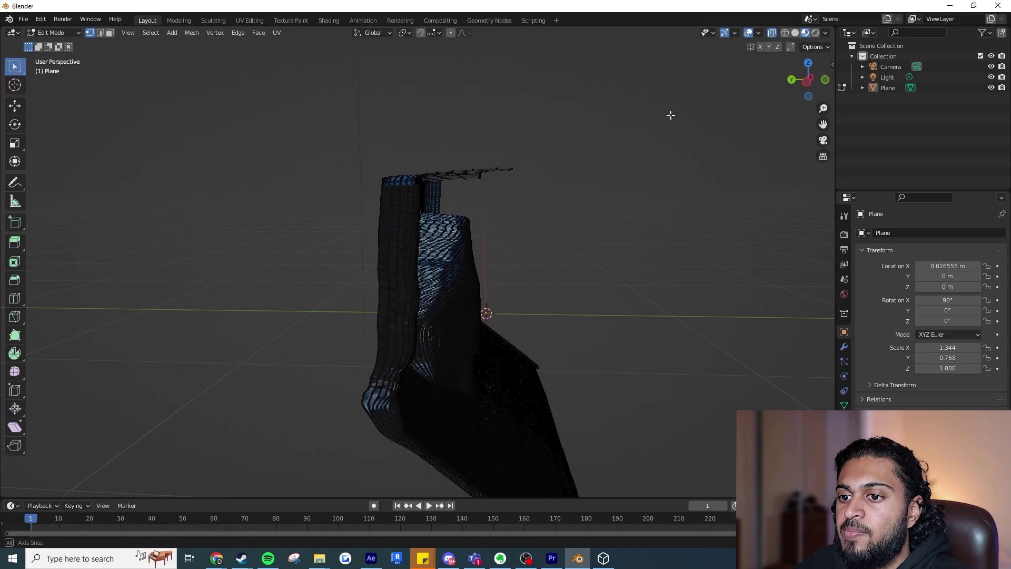
left_click_drag(605, 124, 370, 185)
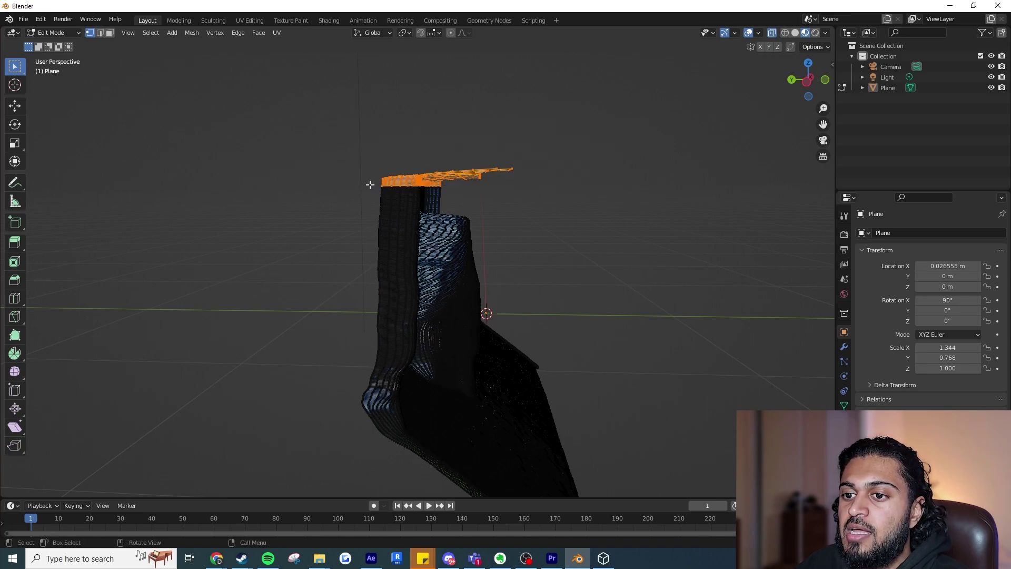
key("x")
left_click(357, 185)
left_click_drag(547, 171, 500, 163)
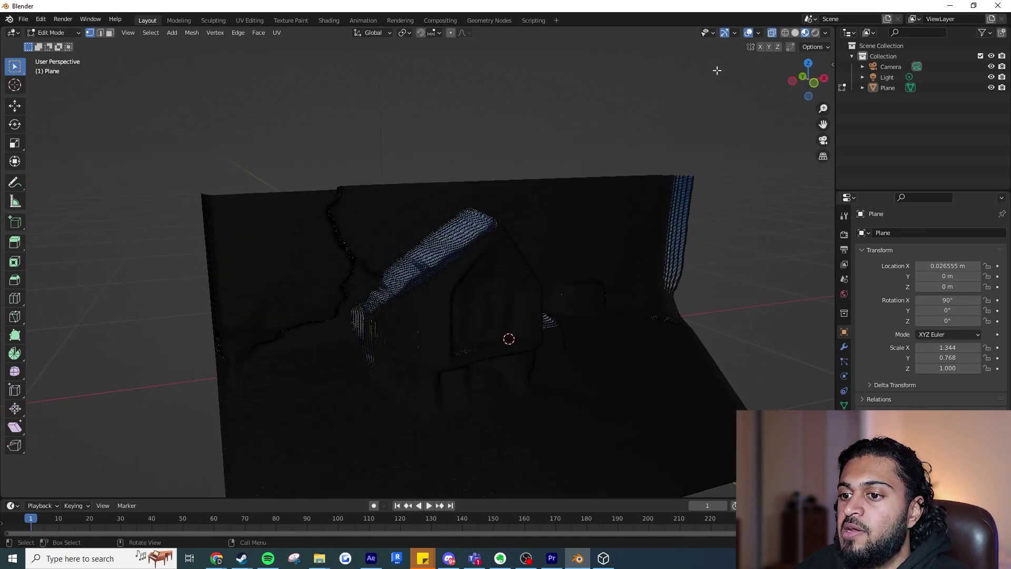
Return to Object Mode and view the trimmed relief with its texture
left_click(795, 32)
left_click(806, 32)
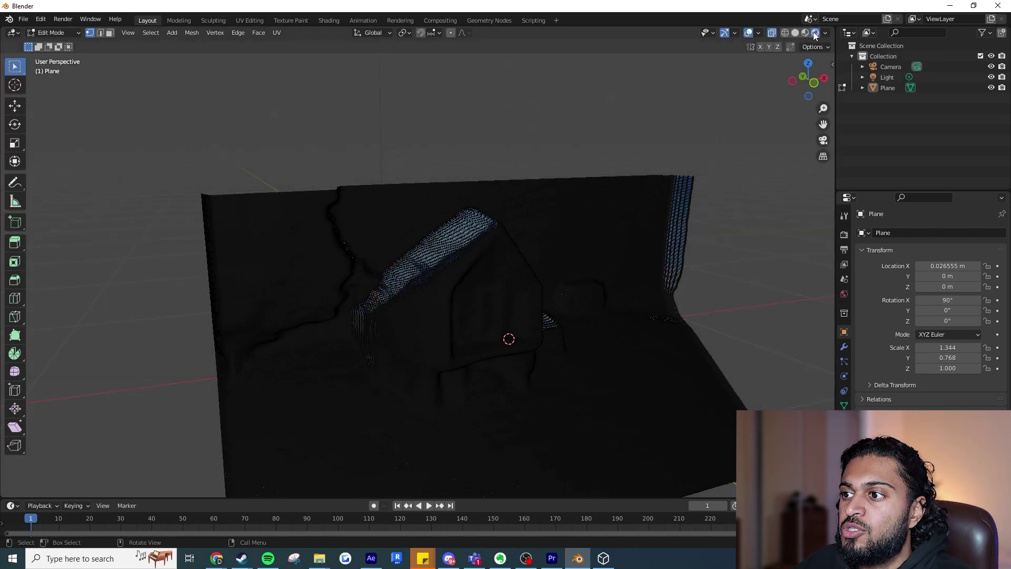
left_click(53, 33)
left_click(60, 42)
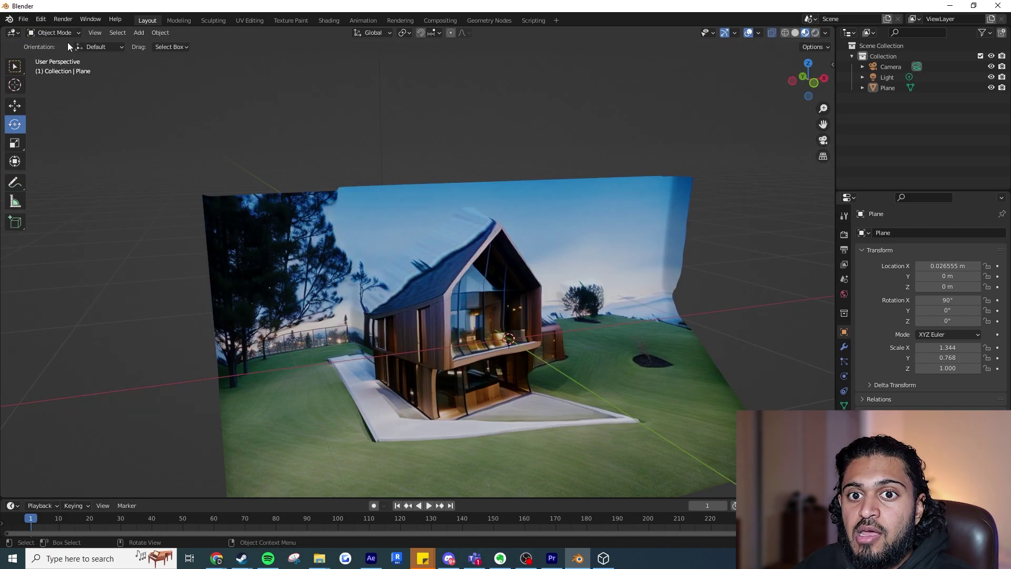
left_click_drag(492, 156, 631, 213)
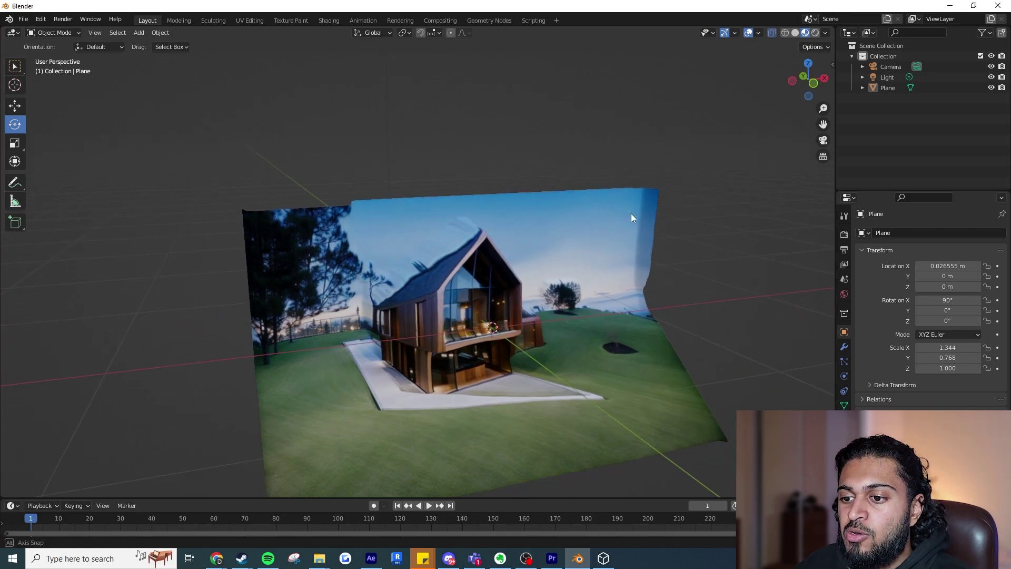
Start an FBX export into the IMAGE TO TEST folder and name the file Test 01
left_click(23, 19)
mouse_move(64, 167)
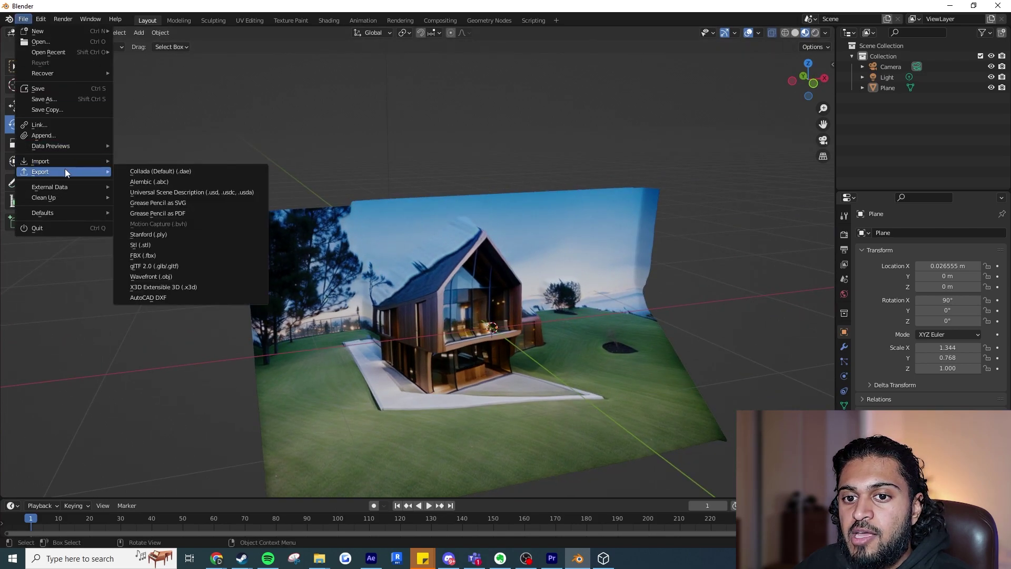
left_click(192, 255)
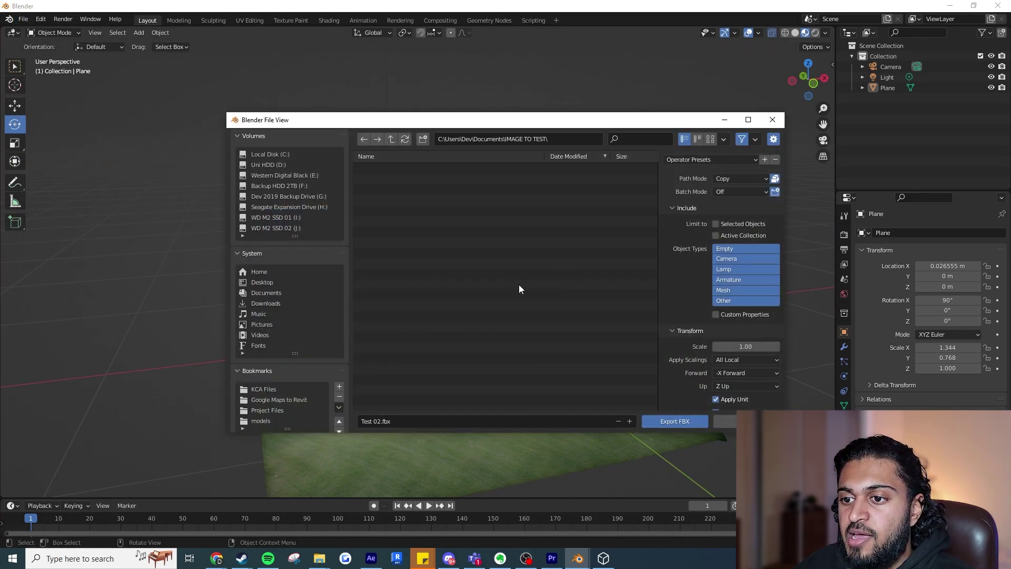
left_click(379, 420)
left_click_drag(378, 420, 416, 416)
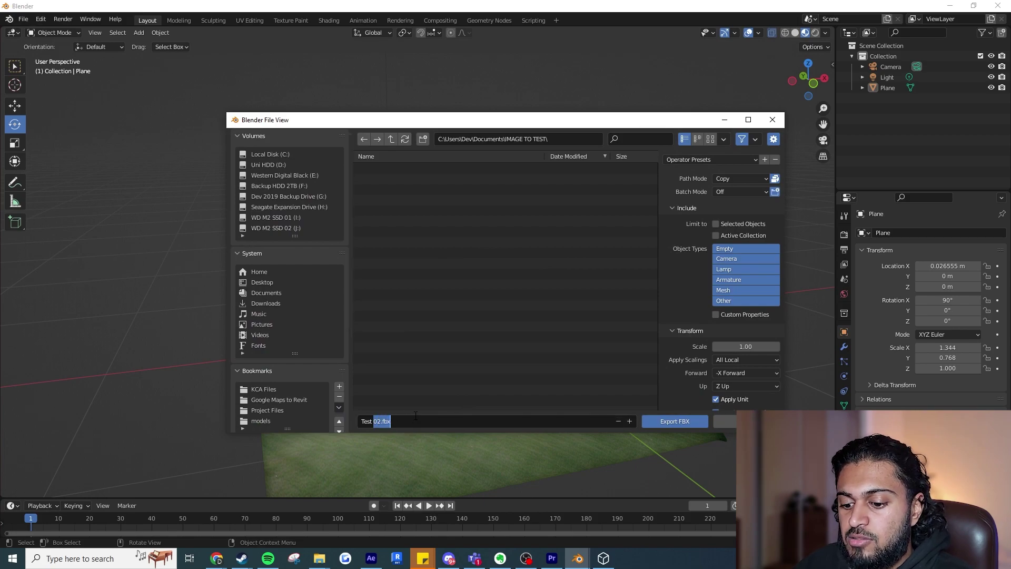
key("BackSpace")
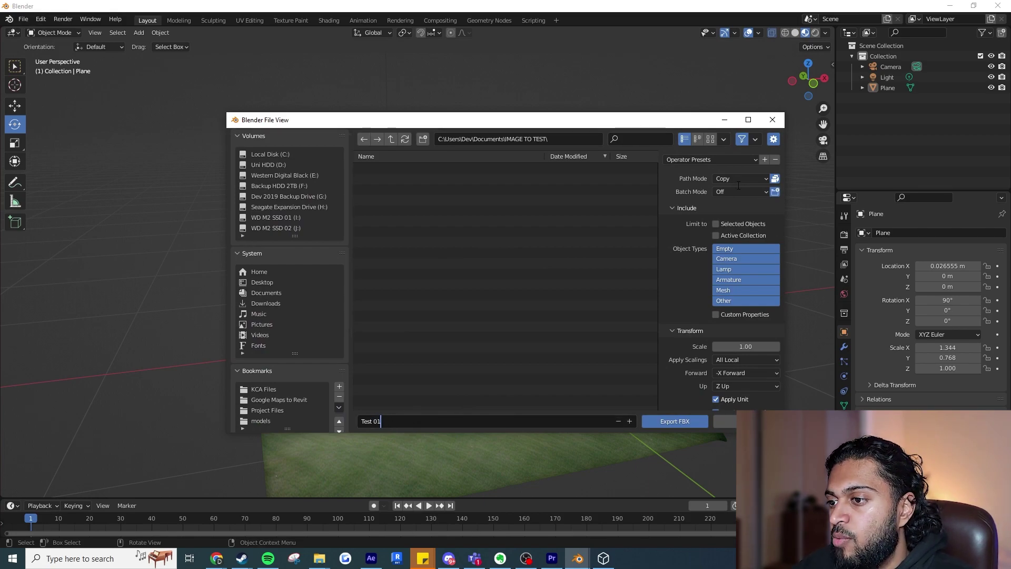
key("Return")
Set the path mode to Copy with embedded textures and export the FBX
left_click(728, 182)
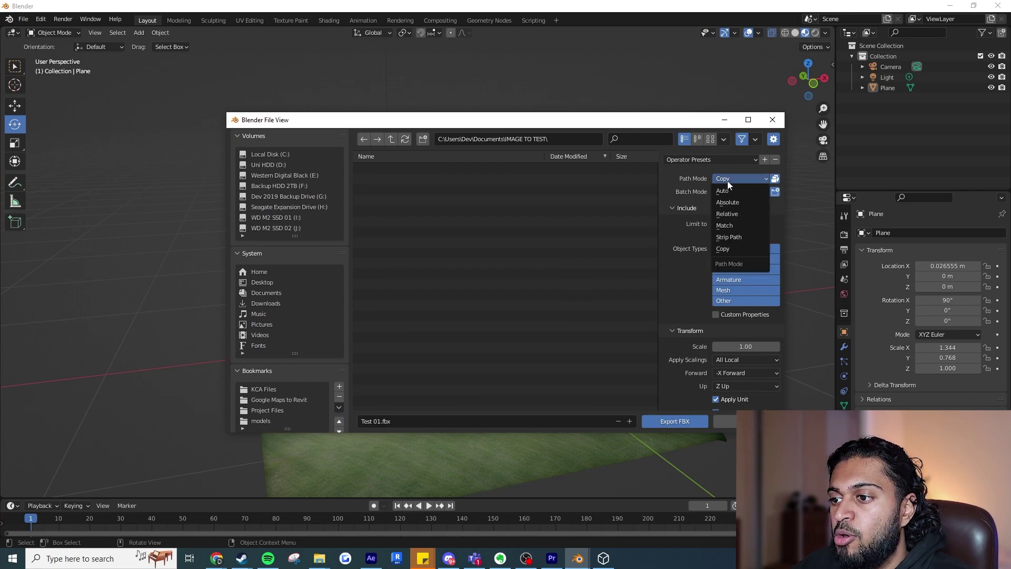
left_click(736, 249)
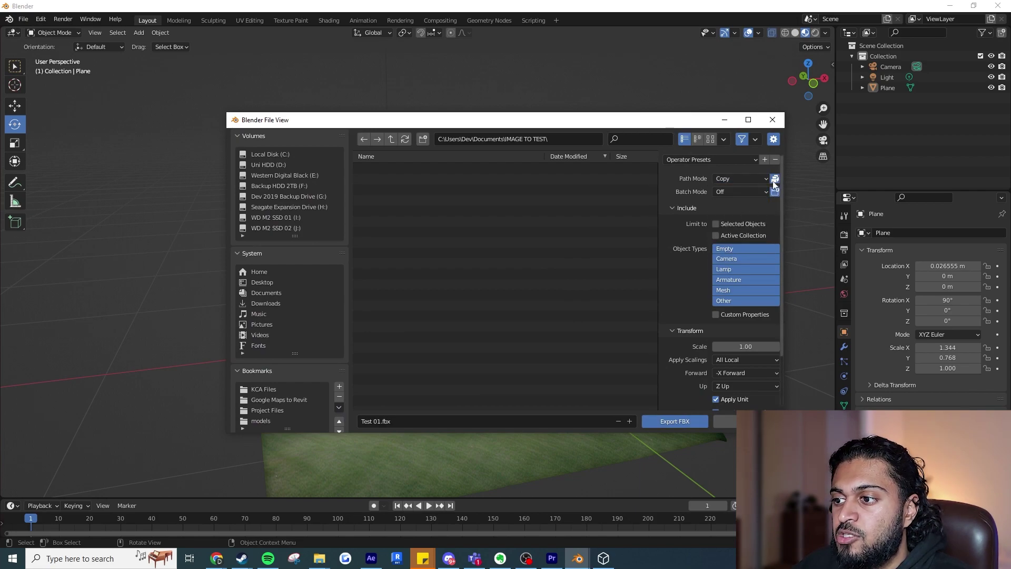
left_click(775, 179)
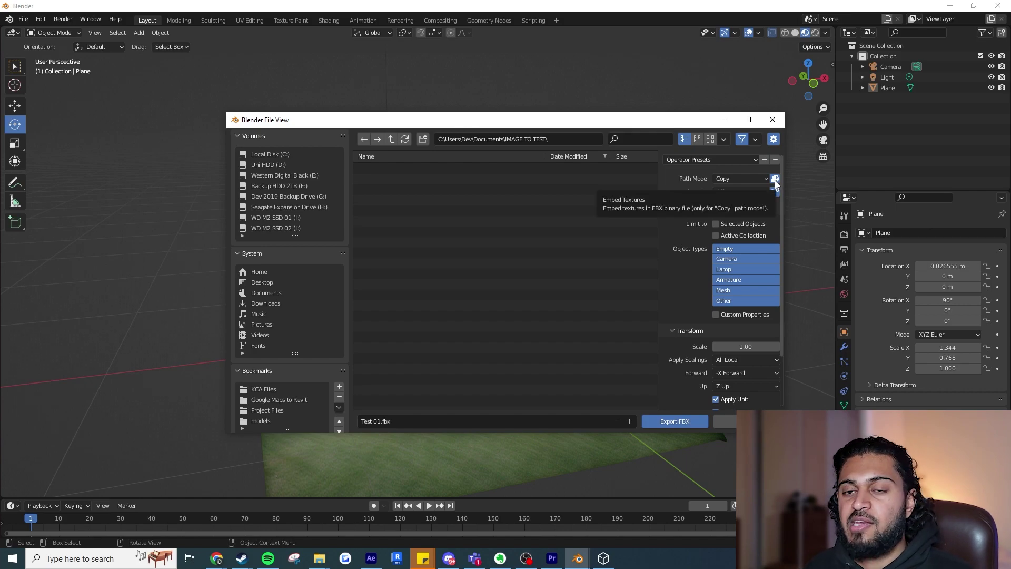
left_click(647, 425)
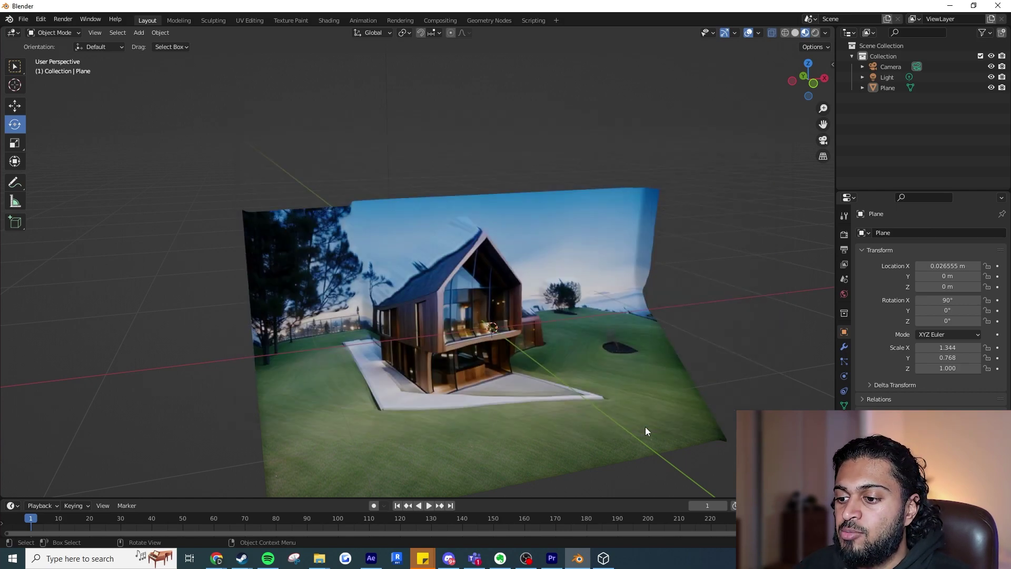
Switch to File Explorer and select the exported Test 01 file in the IMAGE TO TEST folder
left_click(601, 416)
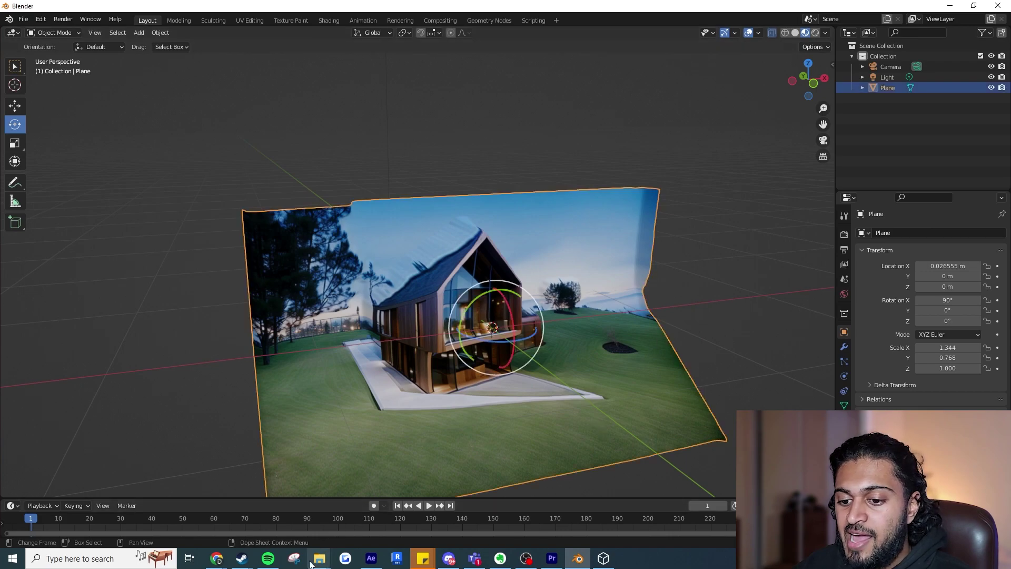
mouse_move(319, 558)
left_click(351, 508)
left_click(528, 138)
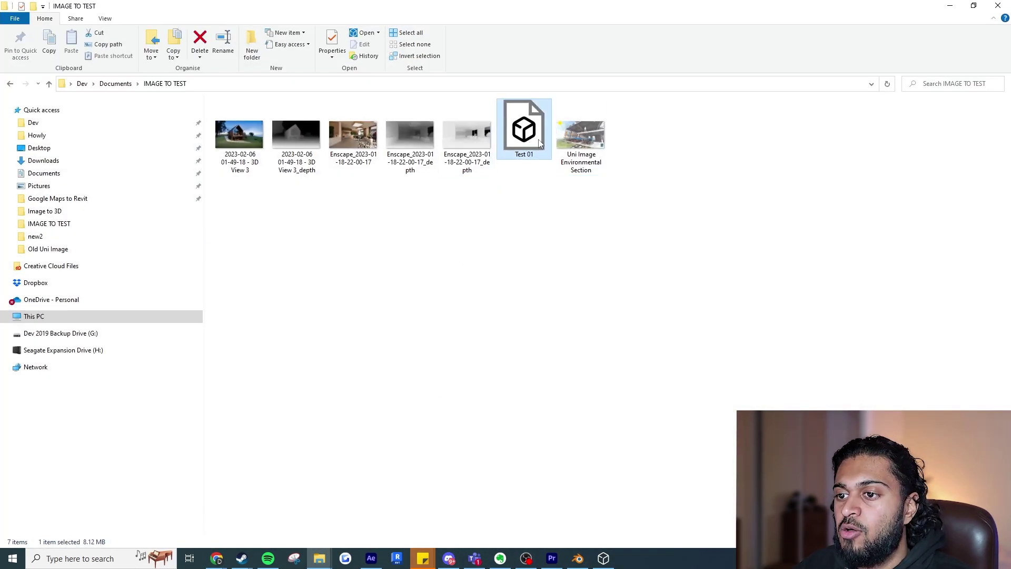
Open the exported Test 01 FBX in 3D Viewer and view it from the front
double_click(538, 140)
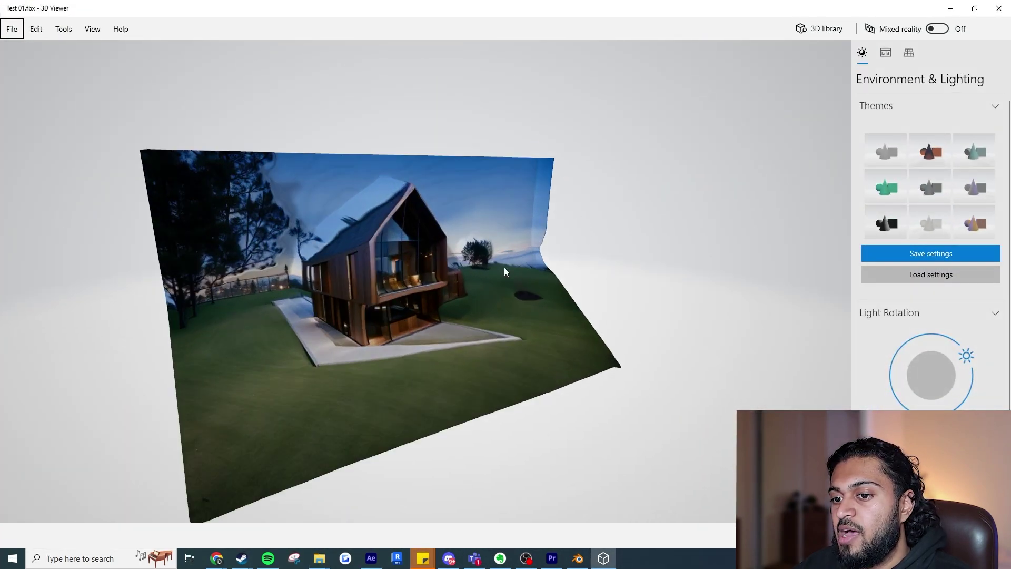
left_click(483, 247)
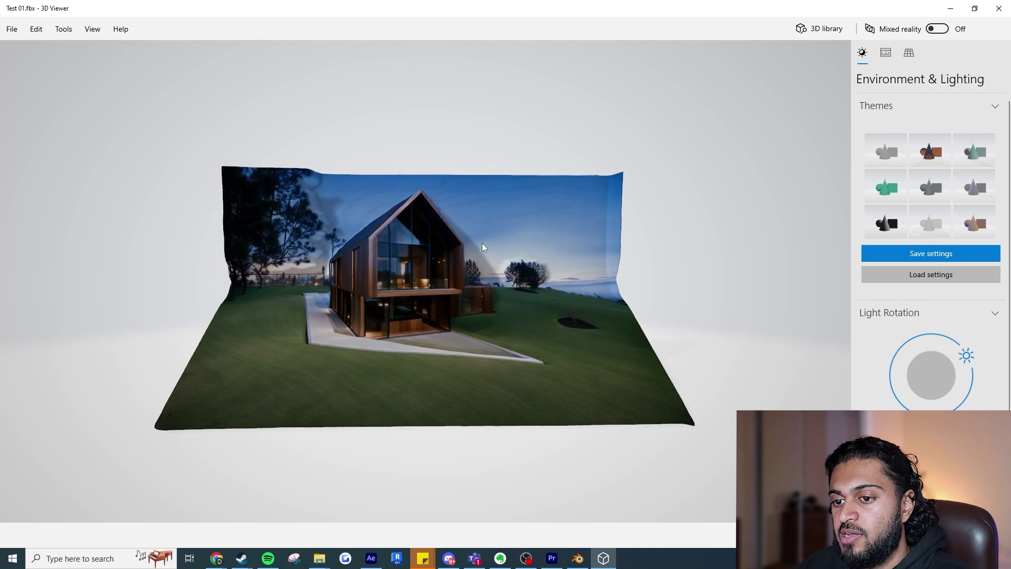
left_click_drag(513, 244, 454, 213)
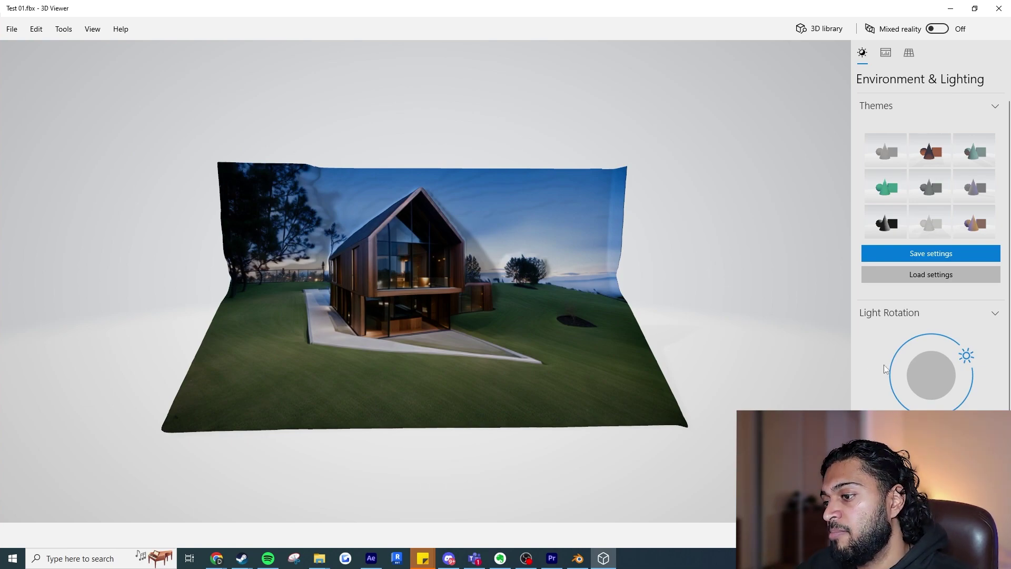
Rotate the scene light around the relief and inspect the textured model from several angles
left_click_drag(968, 356, 924, 357)
left_click_drag(456, 262, 557, 256)
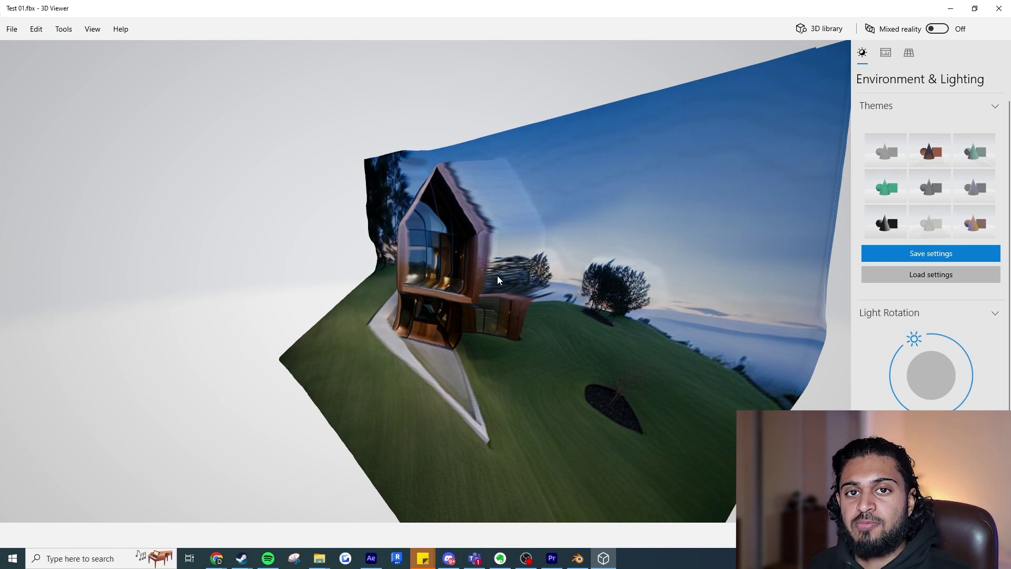
left_click_drag(497, 276, 355, 231)
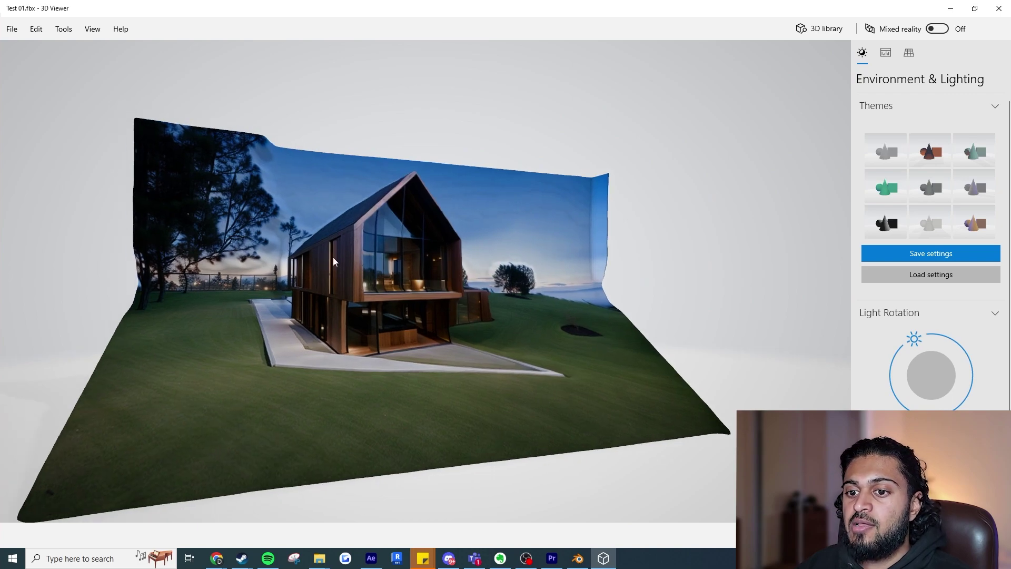
left_click_drag(347, 274, 470, 286)
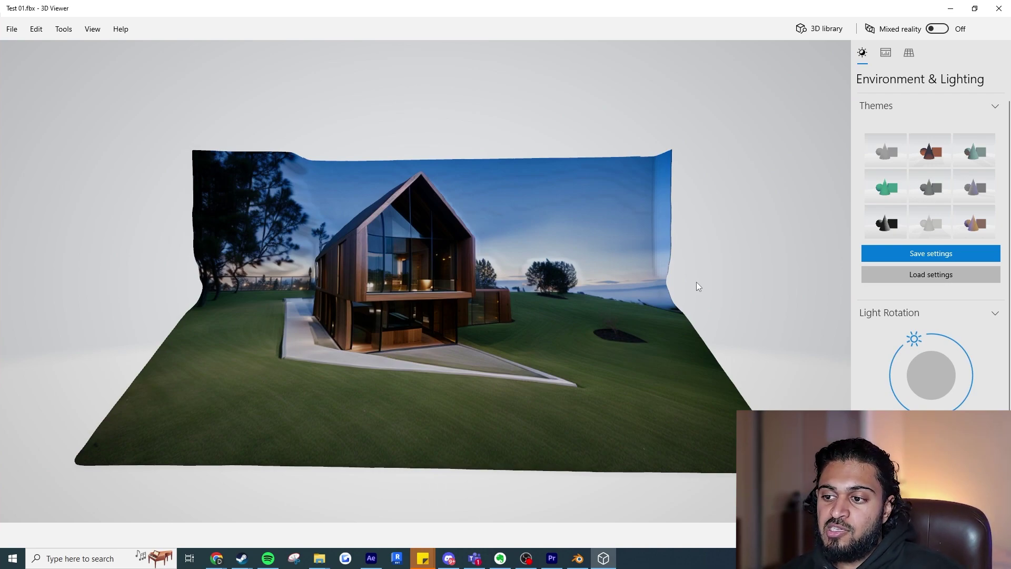
mouse_move(694, 319)
left_mouse_down()
mouse_move(620, 314)
mouse_move(706, 312)
left_mouse_up()
scroll(660, 316, "down", 5)
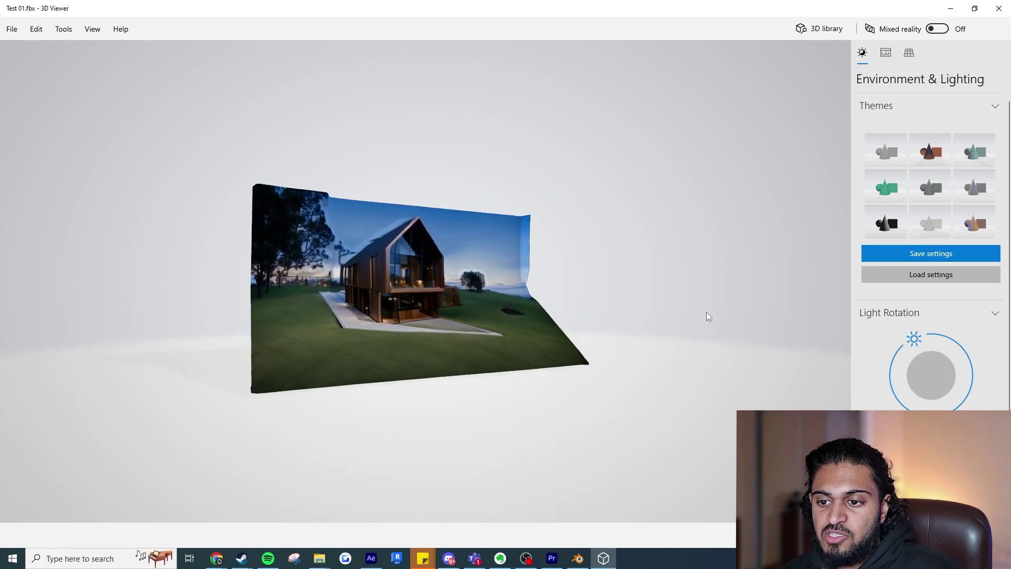
scroll(460, 296, "up", 3)
left_click_drag(460, 296, 443, 277)
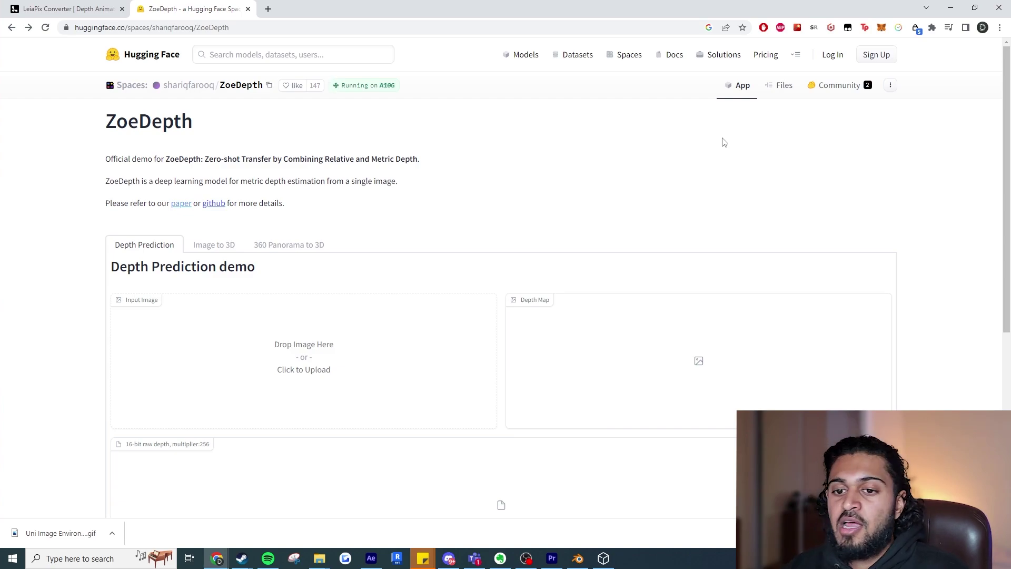
Switch to the ZoeDepth page on Hugging Face in Chrome and open its Image to 3D demo
scroll(521, 202, "down", 1)
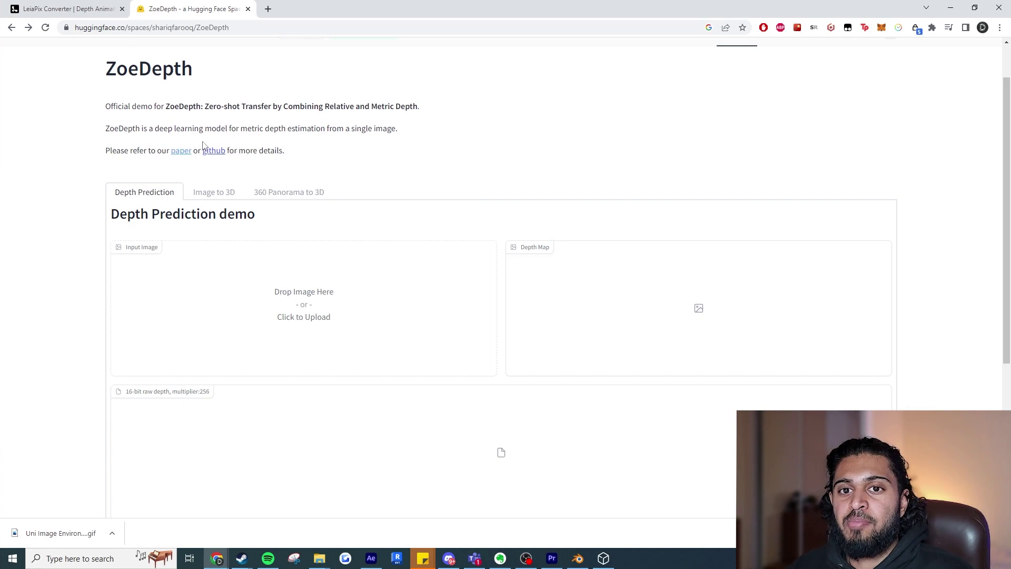
scroll(361, 222, "up", 1)
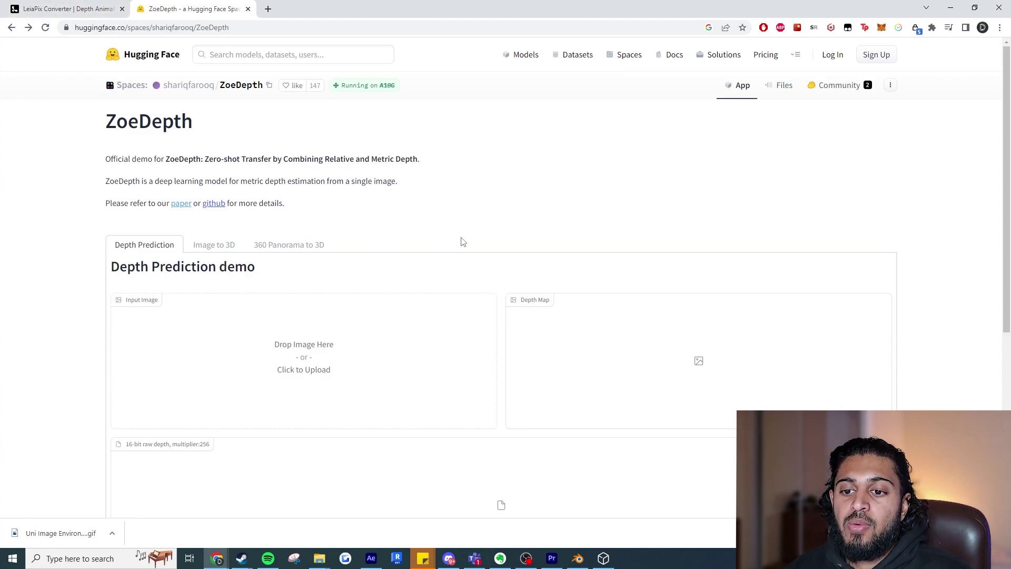
left_click(238, 244)
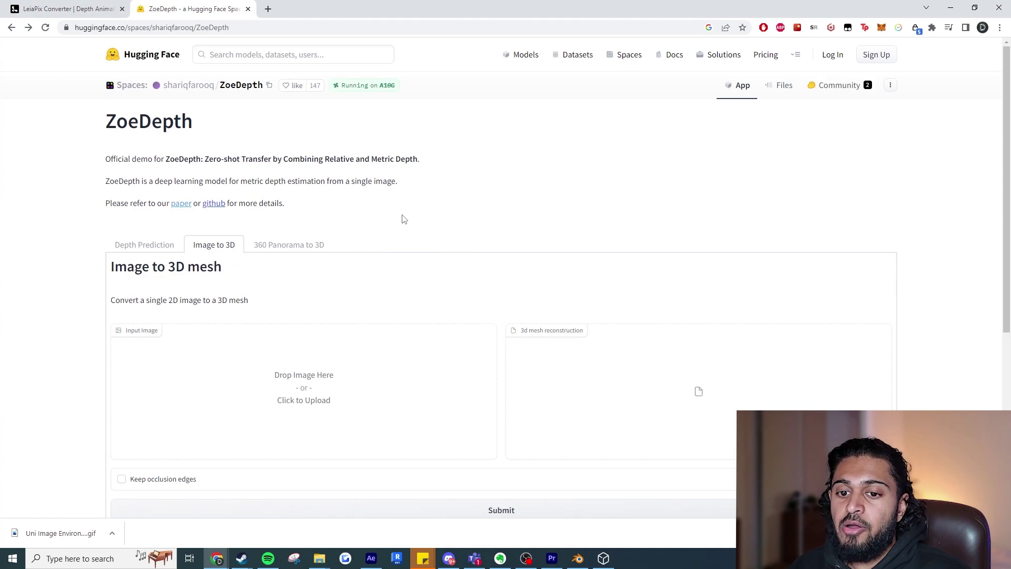
scroll(404, 219, "down", 1)
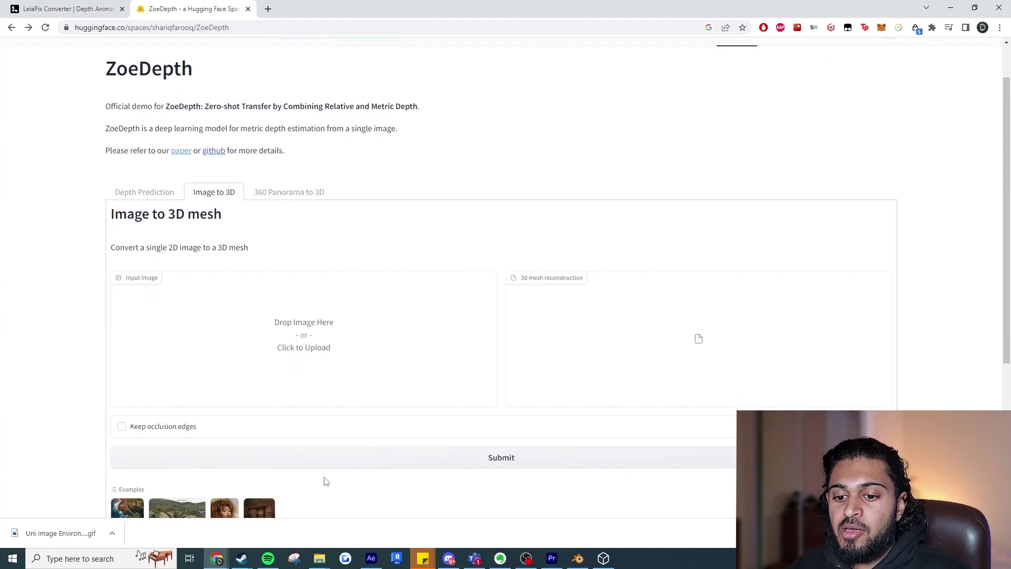
mouse_move(319, 557)
left_click(353, 500)
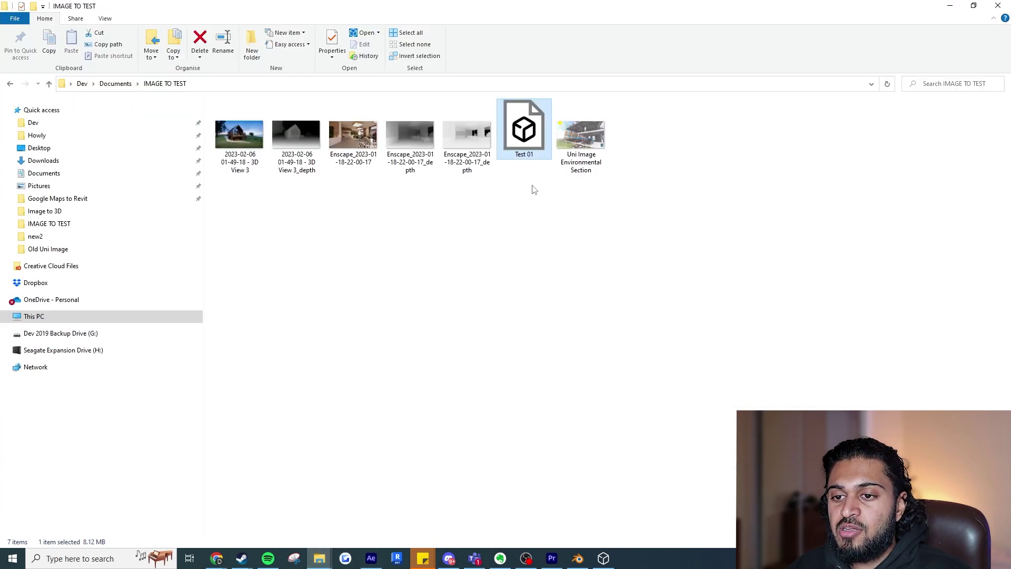
left_click(296, 136)
left_click(239, 136)
left_click_drag(315, 16, 489, 158)
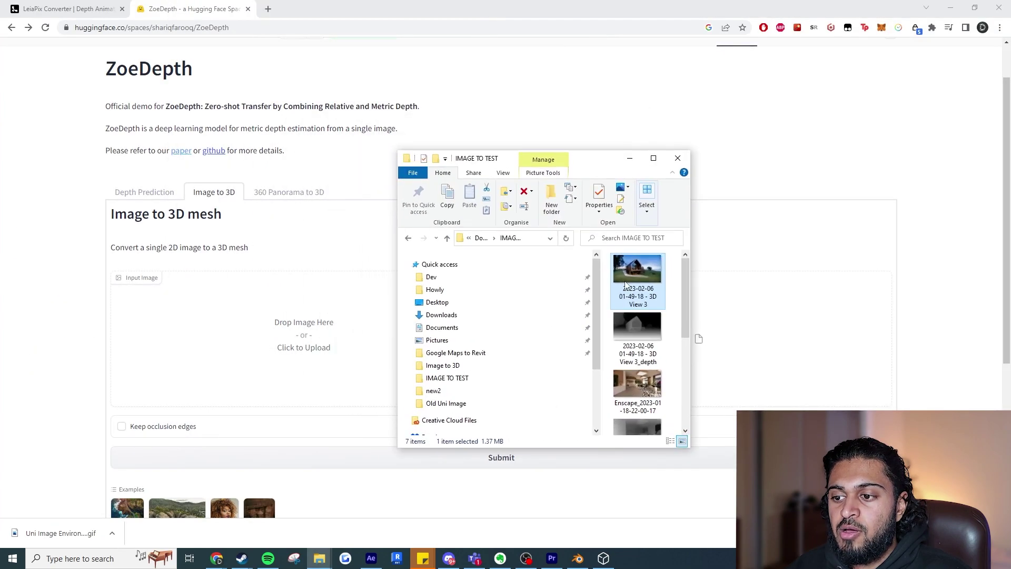
left_click_drag(626, 284, 305, 316)
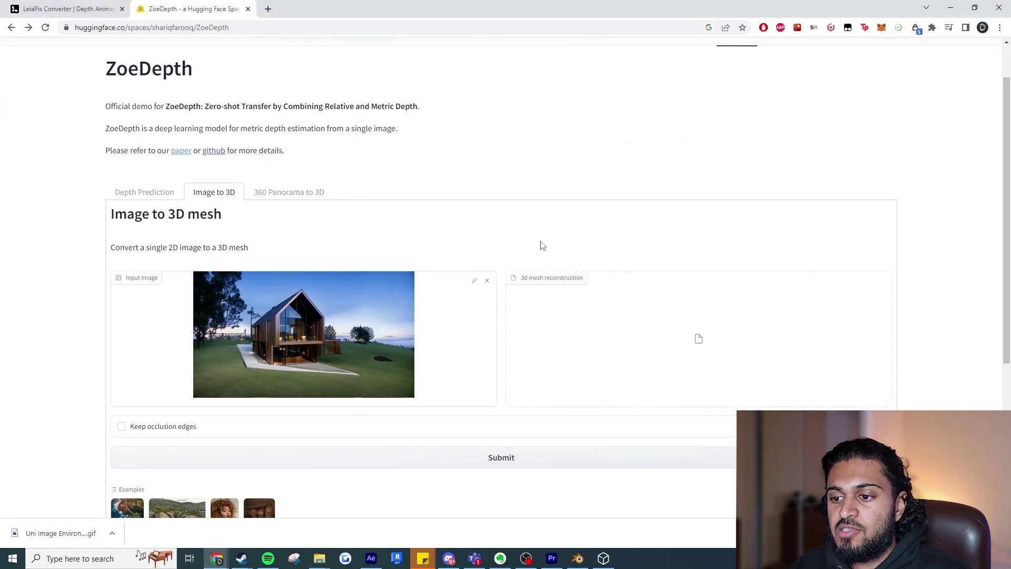
left_click(451, 460)
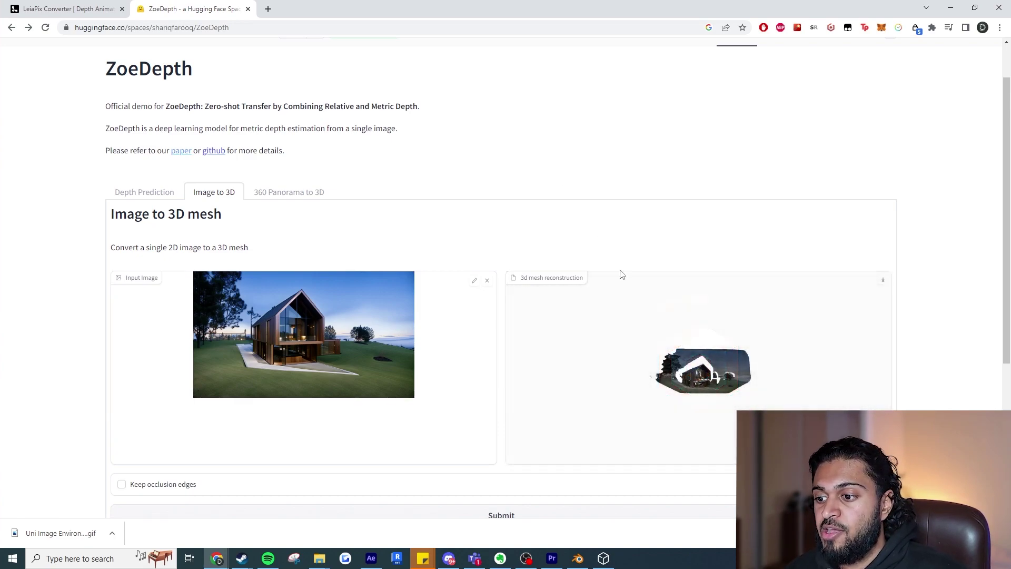
Examine the 3D mesh reconstruction of the house closely from different angles, checking for gaps around its edges
scroll(710, 389, "up", 5)
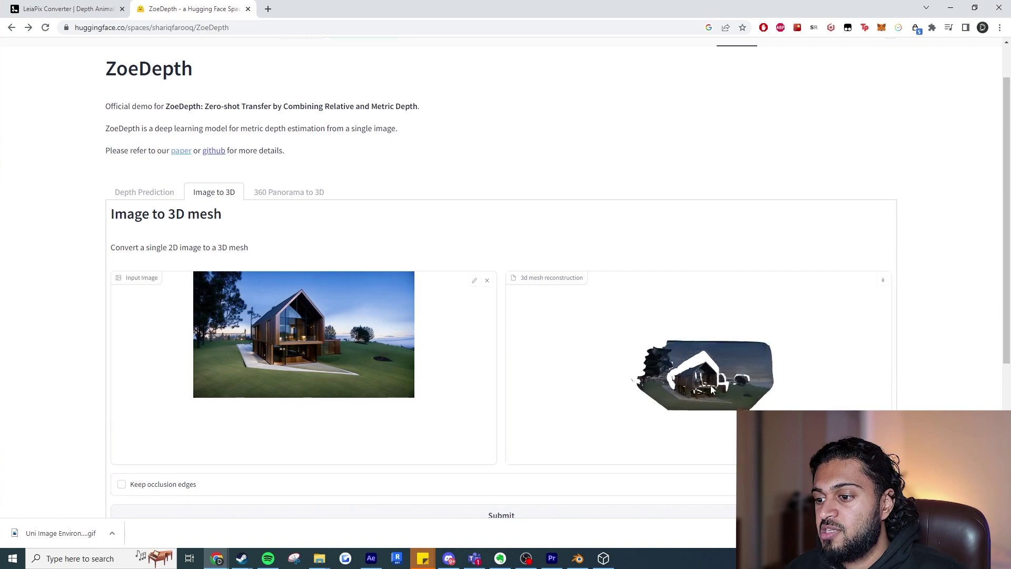
scroll(711, 389, "down", 2)
mouse_move(715, 387)
left_mouse_down()
mouse_move(706, 392)
mouse_move(737, 391)
mouse_move(721, 398)
left_mouse_up()
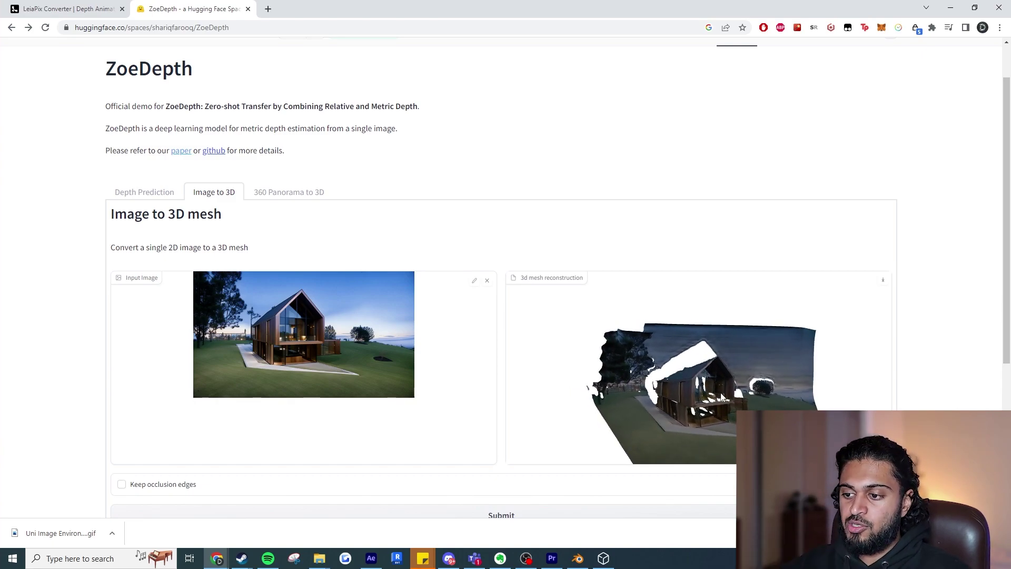
scroll(723, 397, "up", 5)
scroll(726, 408, "down", 5)
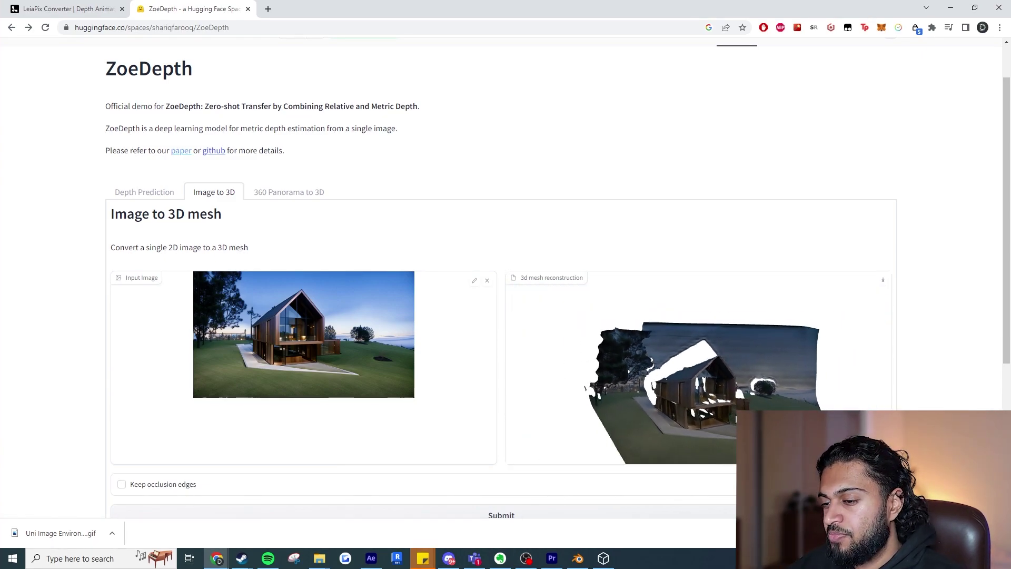
mouse_move(729, 417)
left_mouse_down()
mouse_move(721, 403)
mouse_move(735, 404)
mouse_move(709, 404)
mouse_move(716, 410)
left_mouse_up()
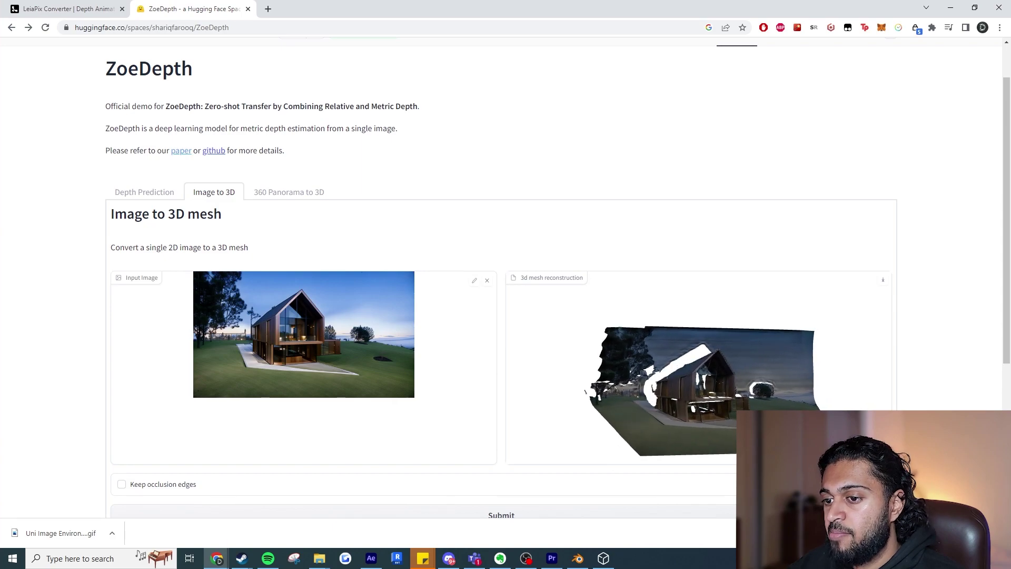
scroll(716, 410, "up", 5)
scroll(698, 367, "down", 5)
left_click_drag(728, 425, 747, 393)
Enable Keep occlusion edges, resubmit the image and inspect the regenerated 3D mesh
left_click(121, 483)
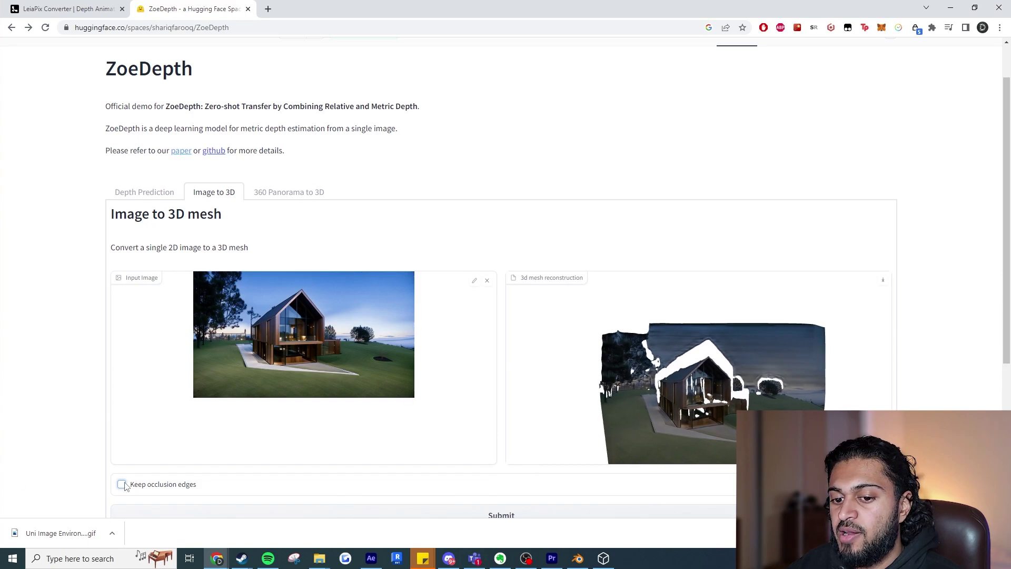
left_click(371, 513)
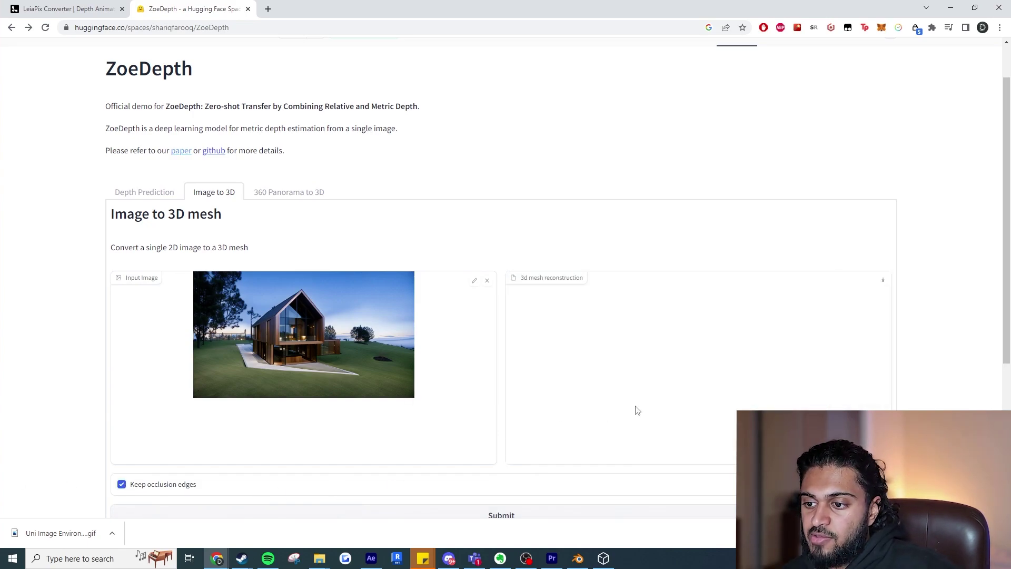
scroll(727, 387, "up", 5)
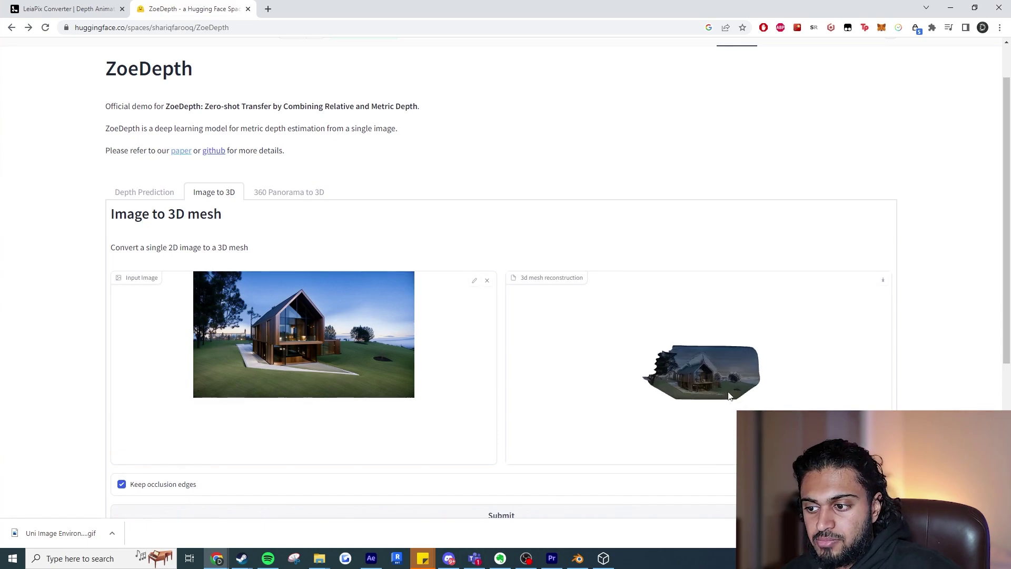
left_click_drag(725, 392, 646, 369)
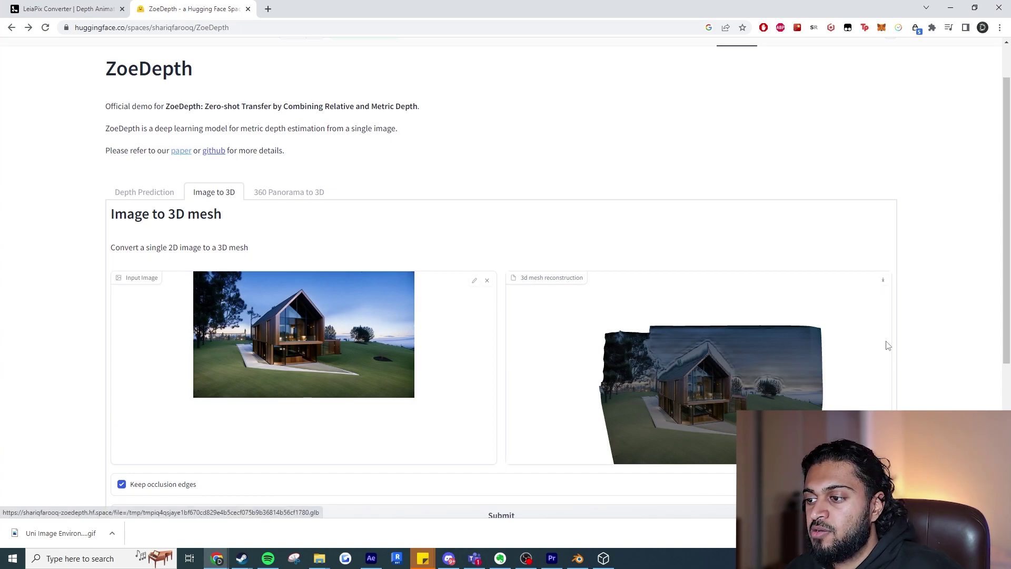
Download the reconstructed mesh and open the GLB file in 3D Viewer to inspect it from several angles
left_click(883, 281)
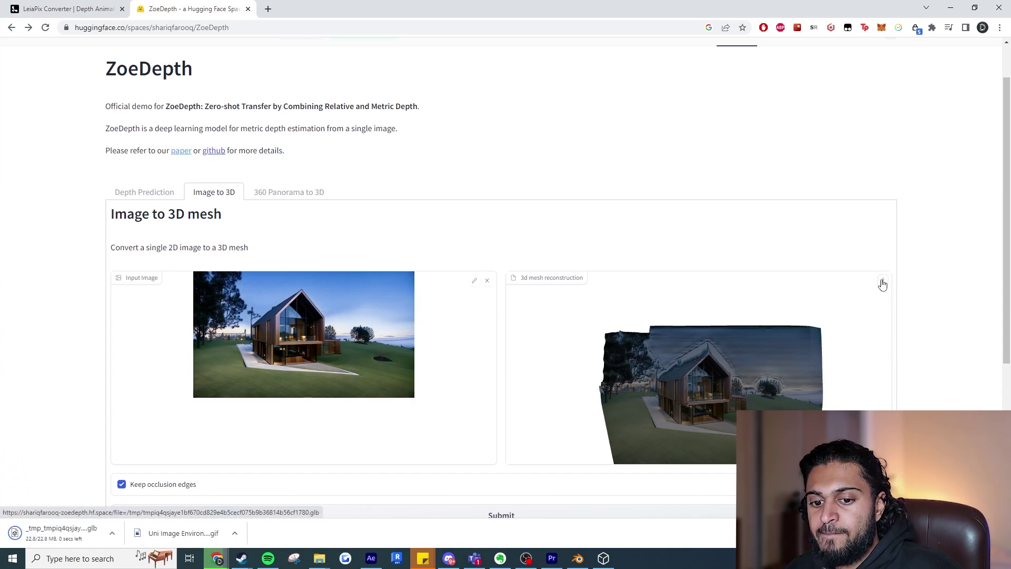
left_click(95, 536)
left_click_drag(365, 412, 494, 304)
scroll(414, 310, "up", 5)
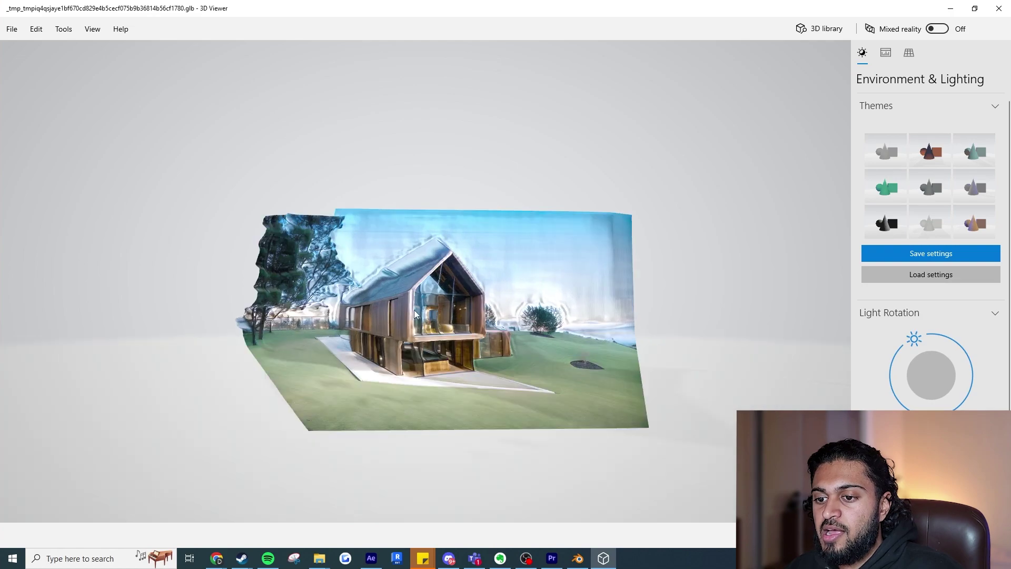
mouse_move(435, 327)
left_mouse_down()
mouse_move(413, 327)
mouse_move(422, 327)
left_mouse_up()
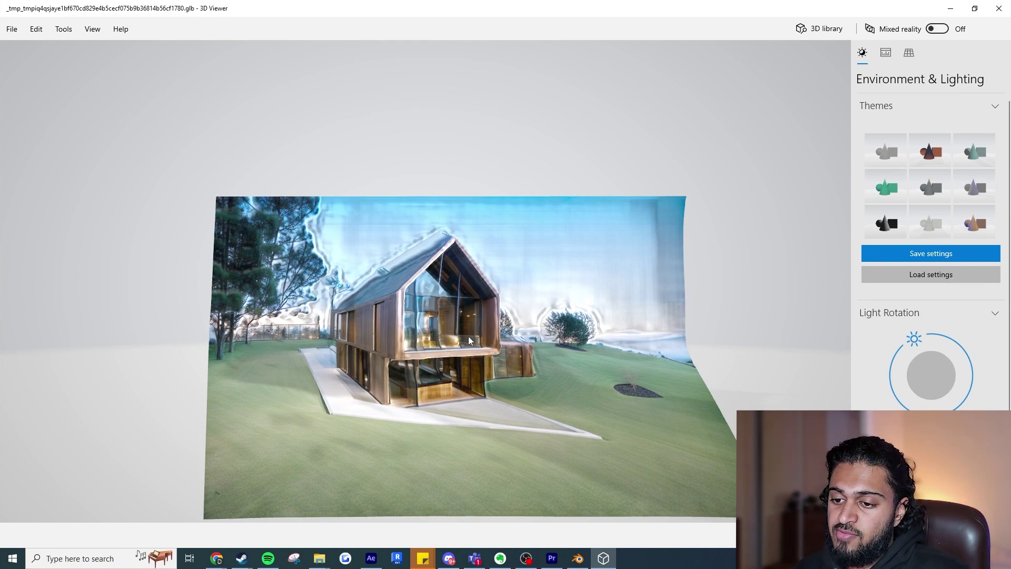
left_click_drag(467, 336, 685, 334)
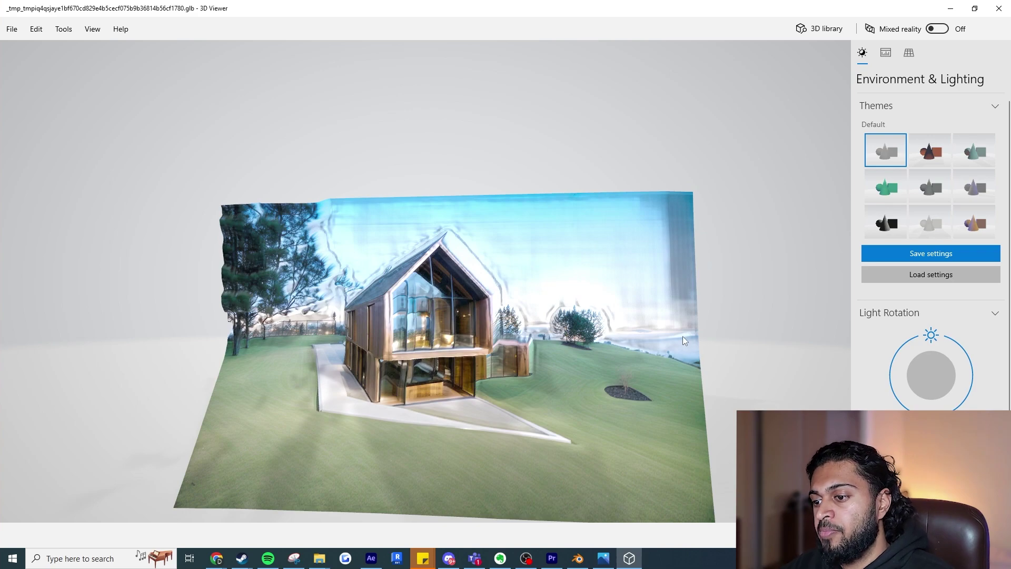
left_click_drag(682, 340, 591, 343)
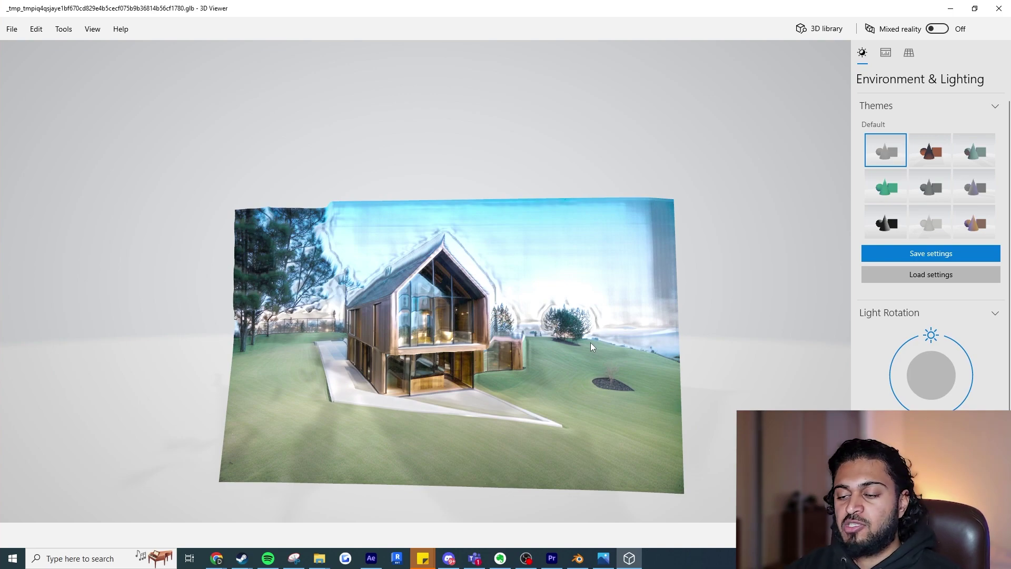
mouse_move(583, 347)
left_mouse_down()
mouse_move(560, 353)
mouse_move(570, 353)
left_mouse_up()
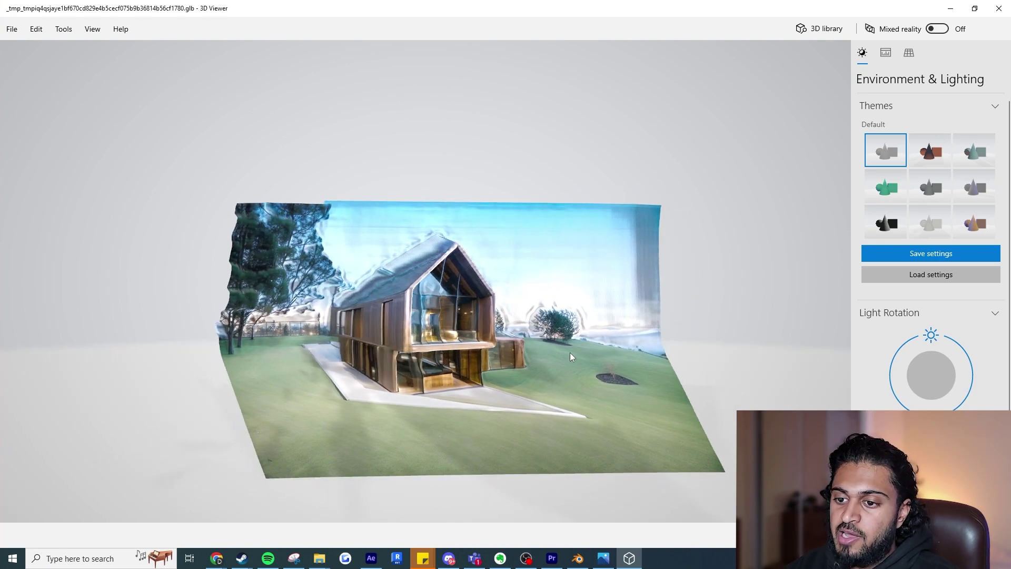